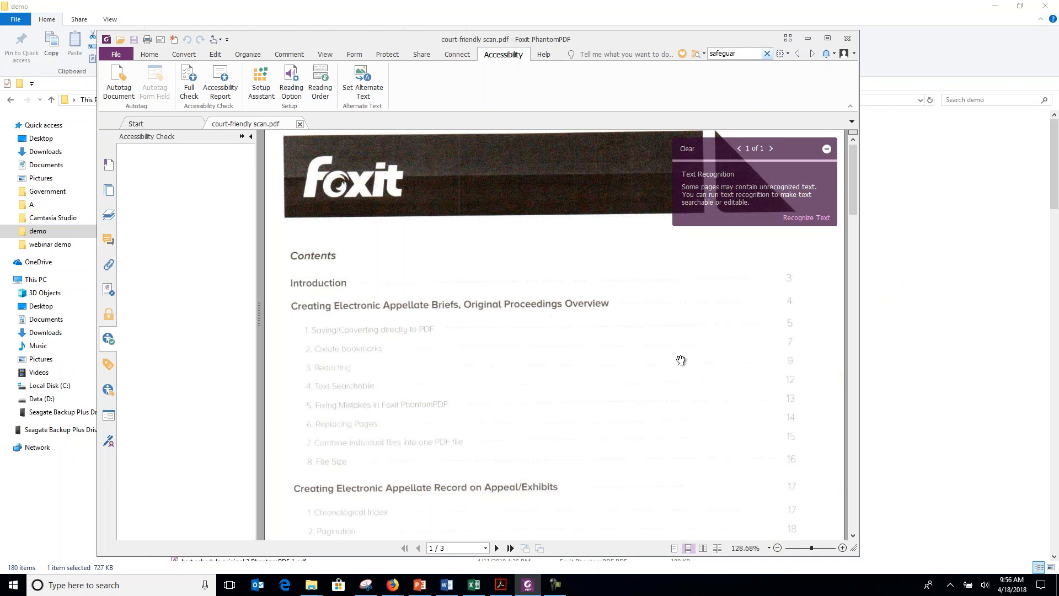
Optimize all pages of the scanned PDF with deskew on and OCR enabled to make the text searchable.
drag(856, 184, 851, 412)
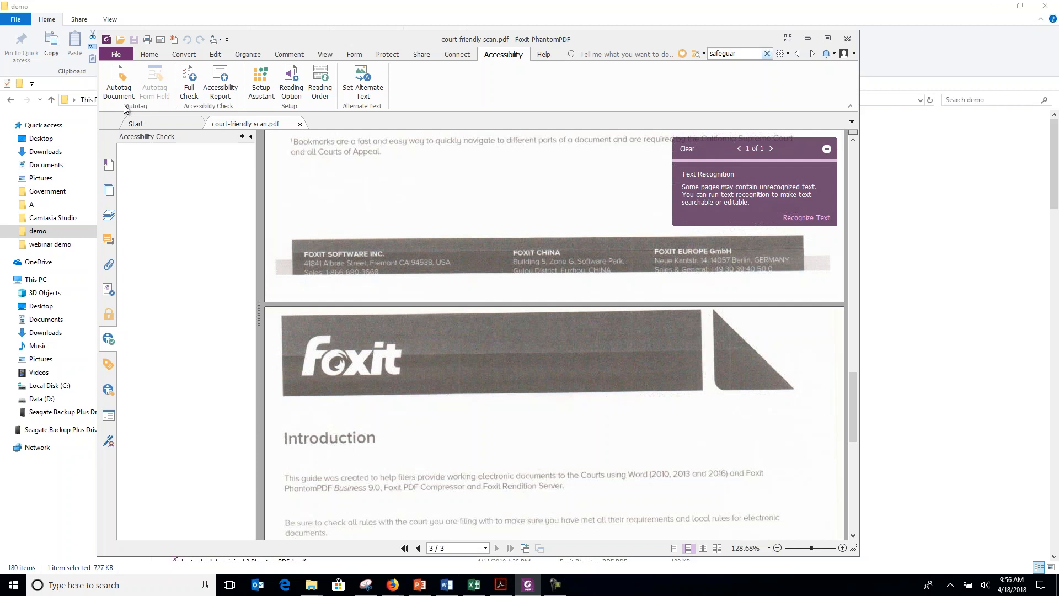
click(116, 55)
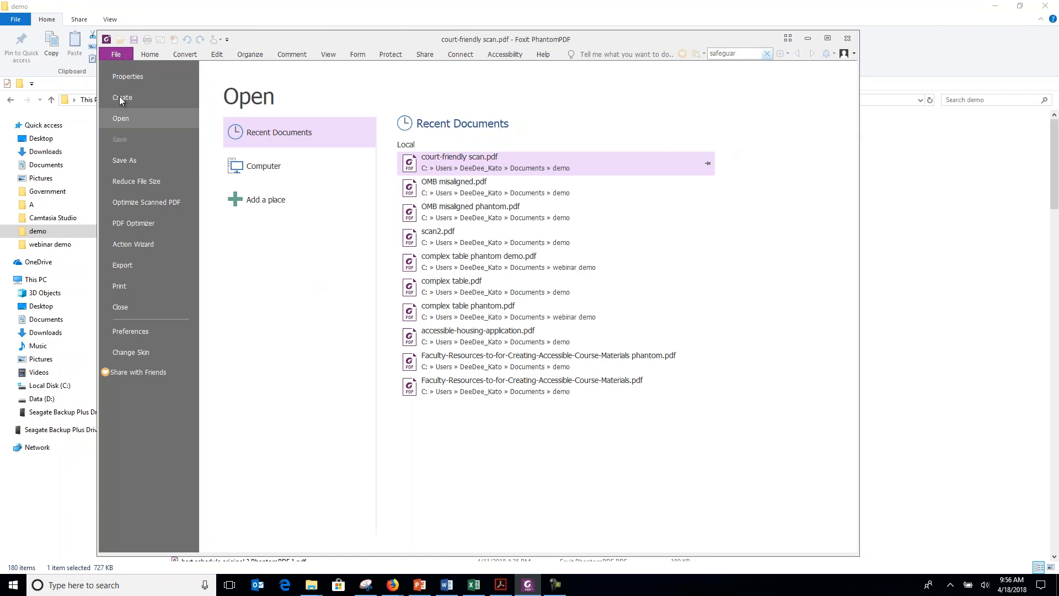
click(140, 203)
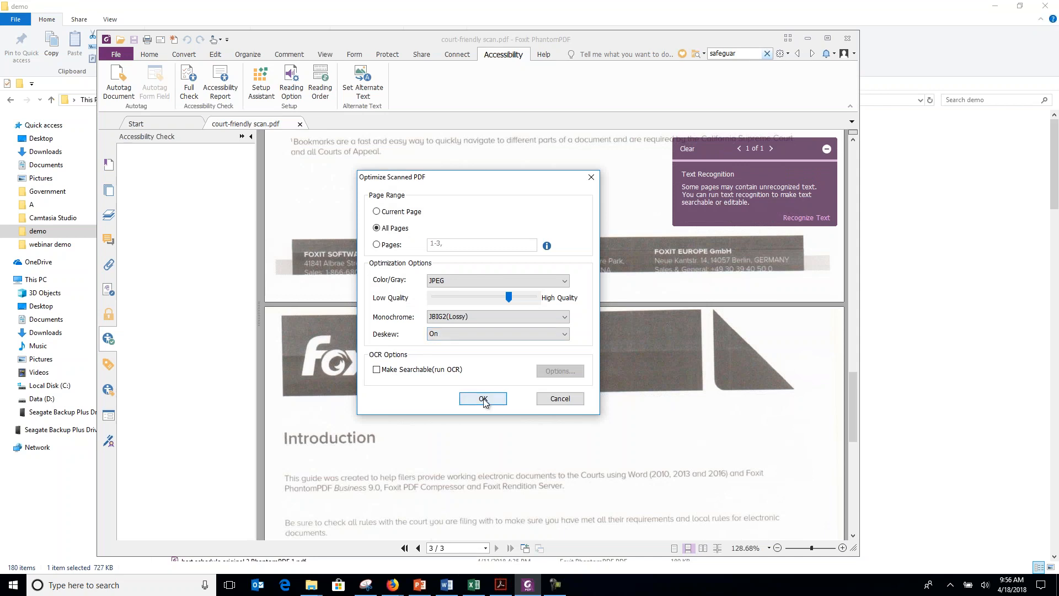
click(377, 370)
click(482, 398)
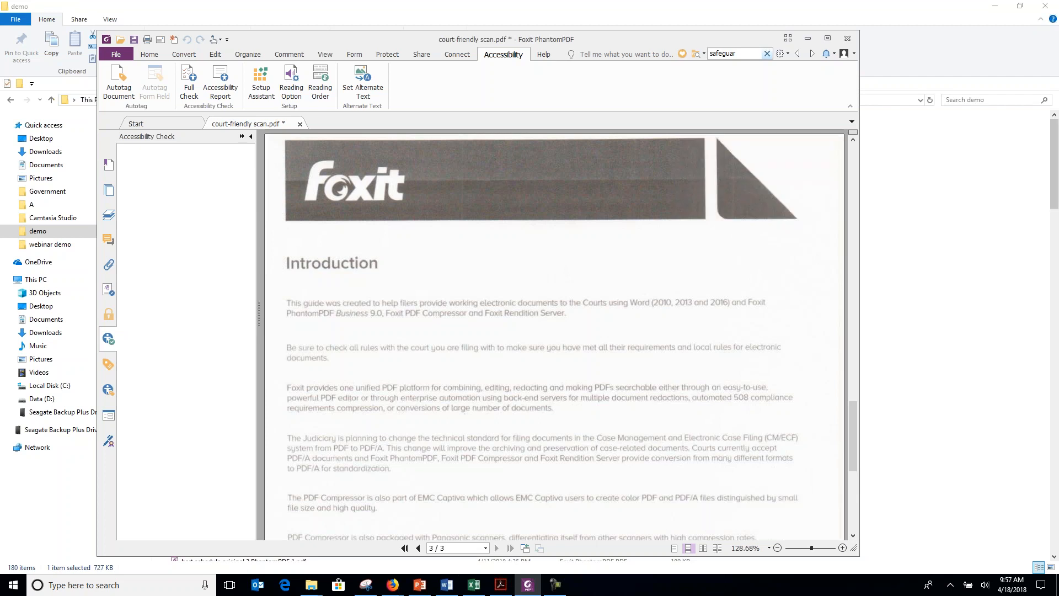
Test the recognized text by selecting words in the Introduction, and search the document for "searchable".
drag(535, 314, 485, 314)
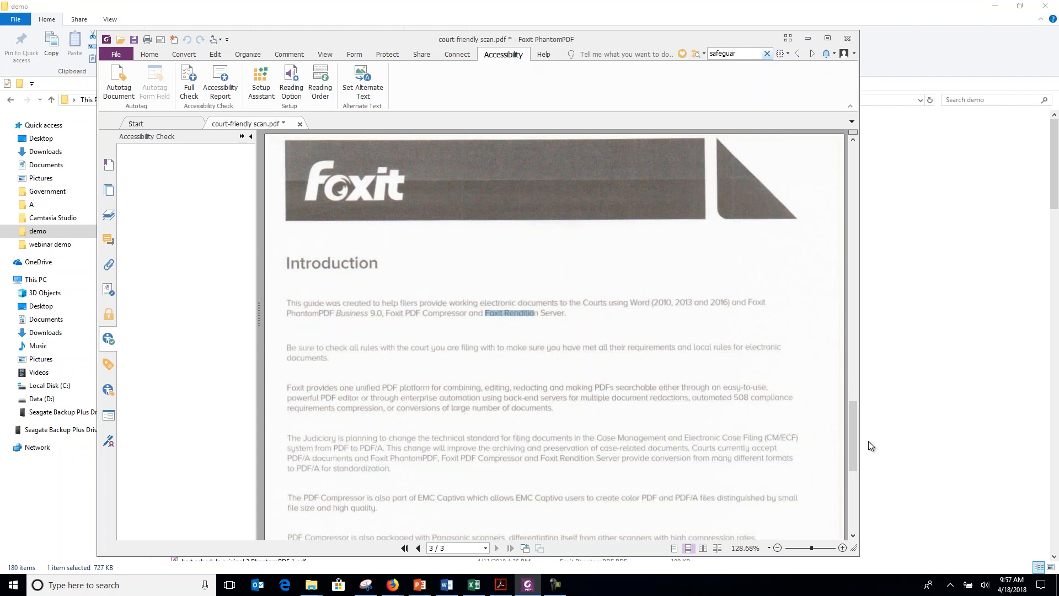
drag(853, 407, 853, 133)
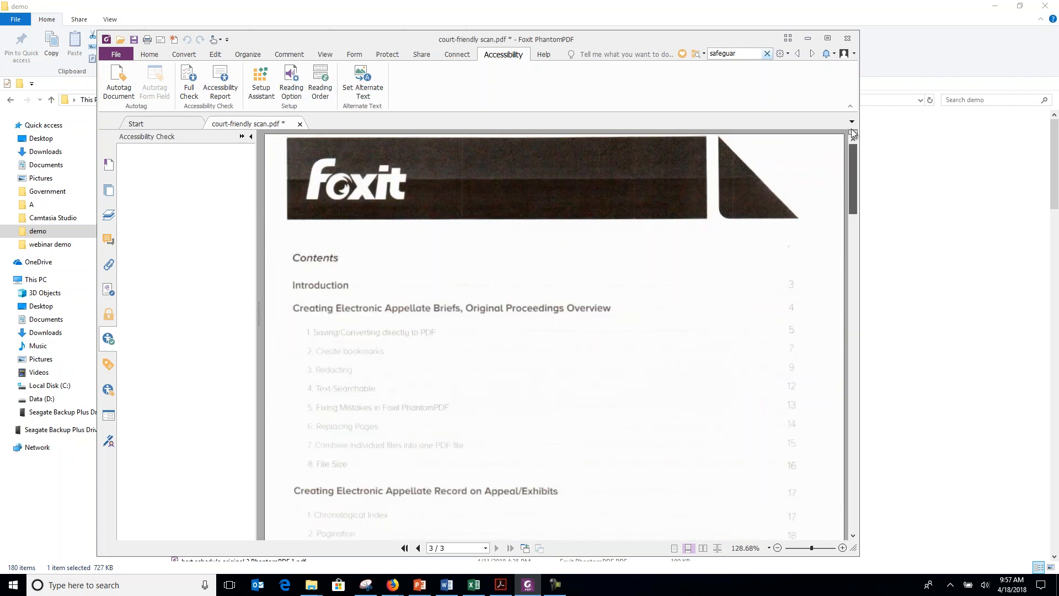
key(ctrl+f)
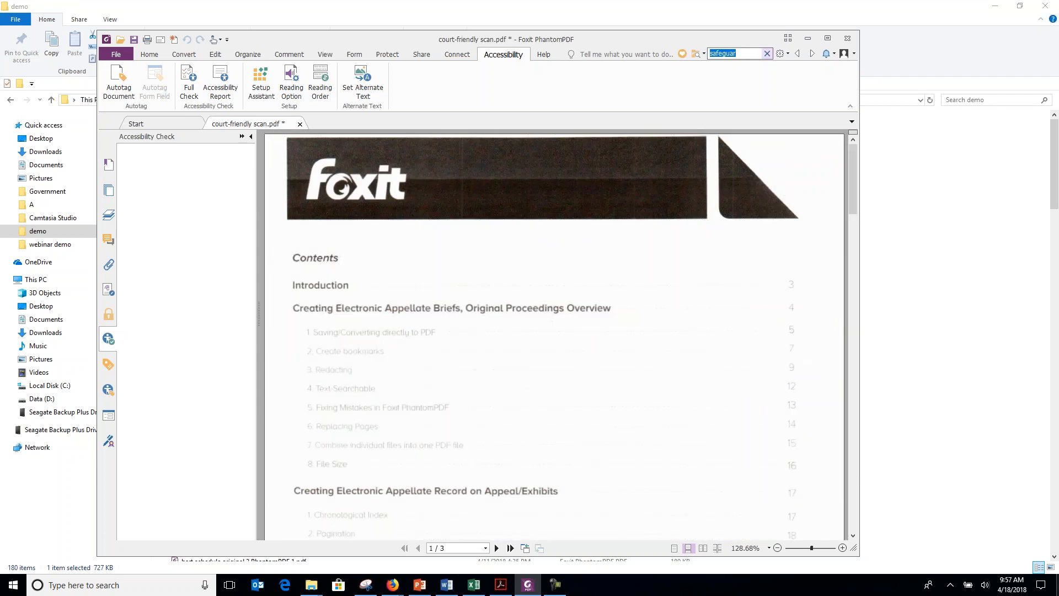
text(sea)
key(Return)
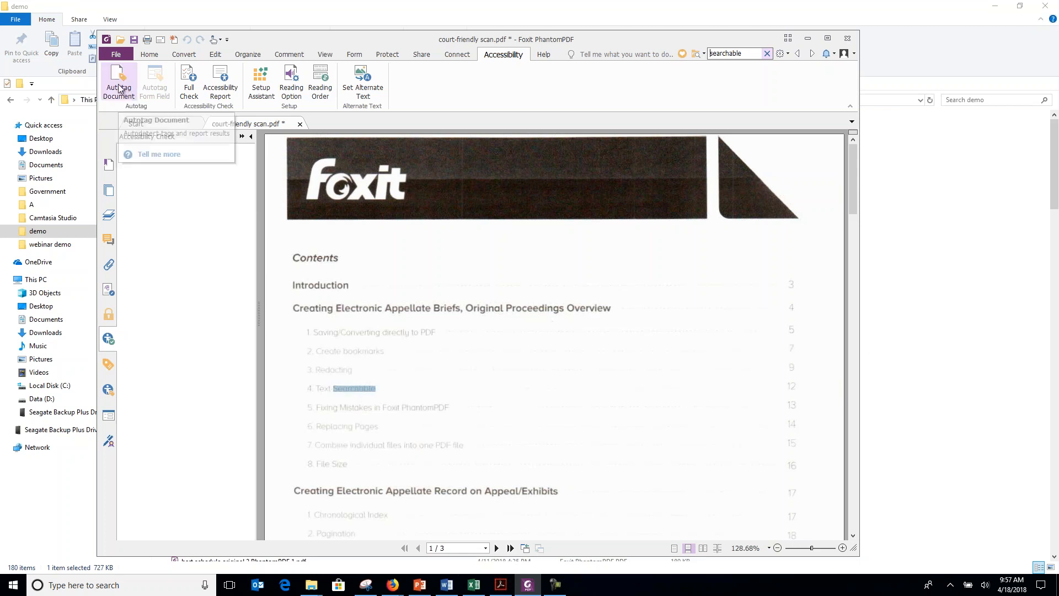
Check the document properties for the Tagged PDF status.
click(116, 54)
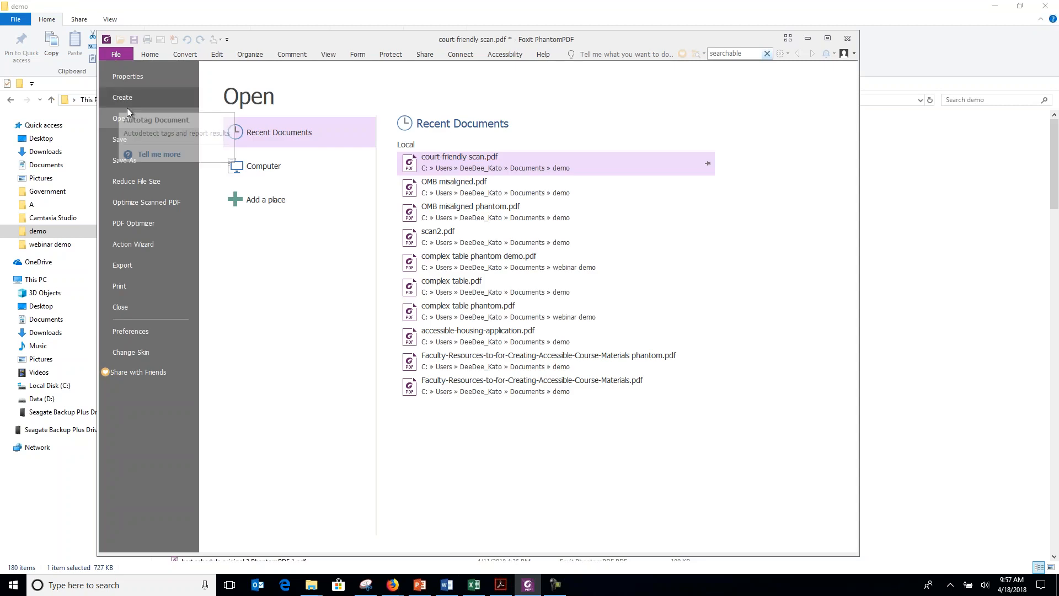
click(126, 77)
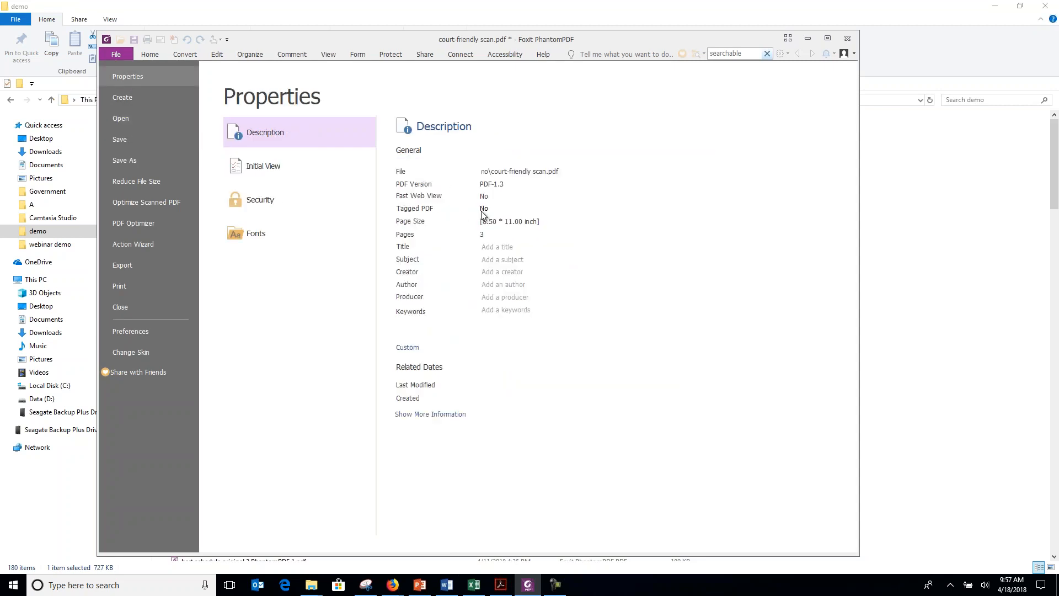
click(159, 57)
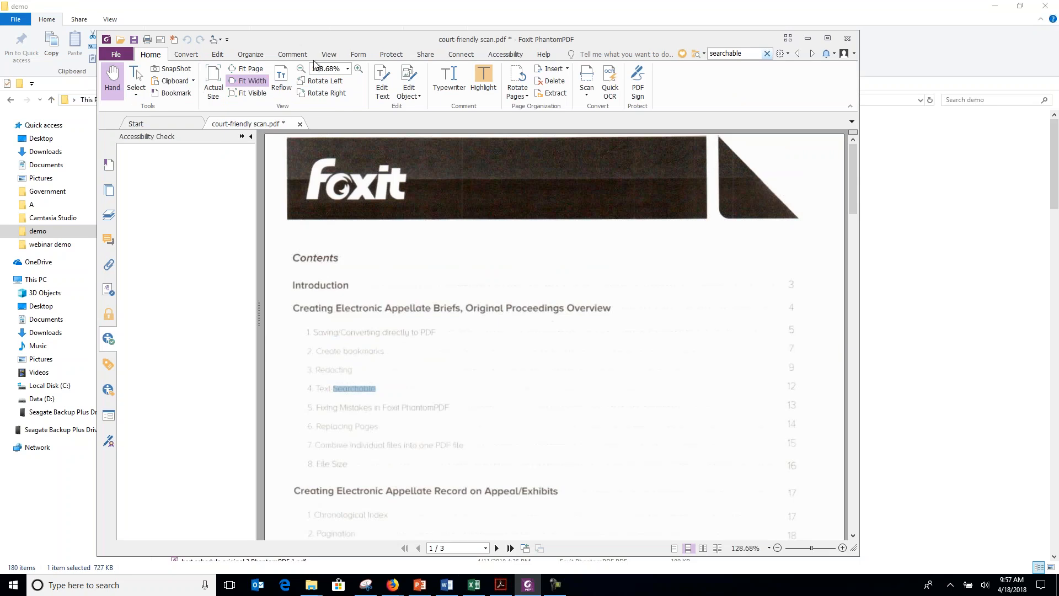
Autotag the scanned document.
click(502, 55)
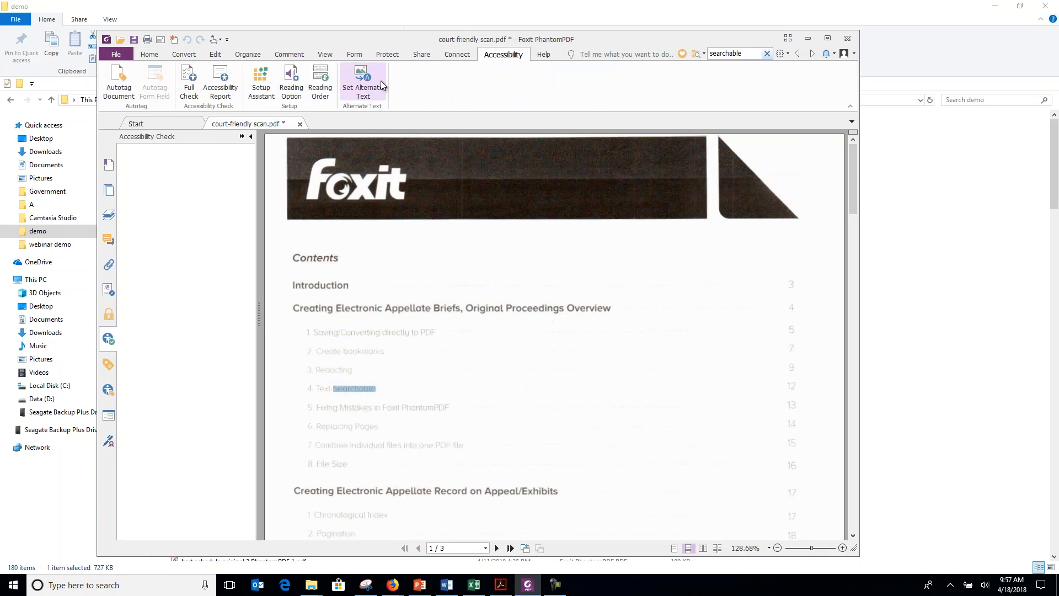
click(119, 90)
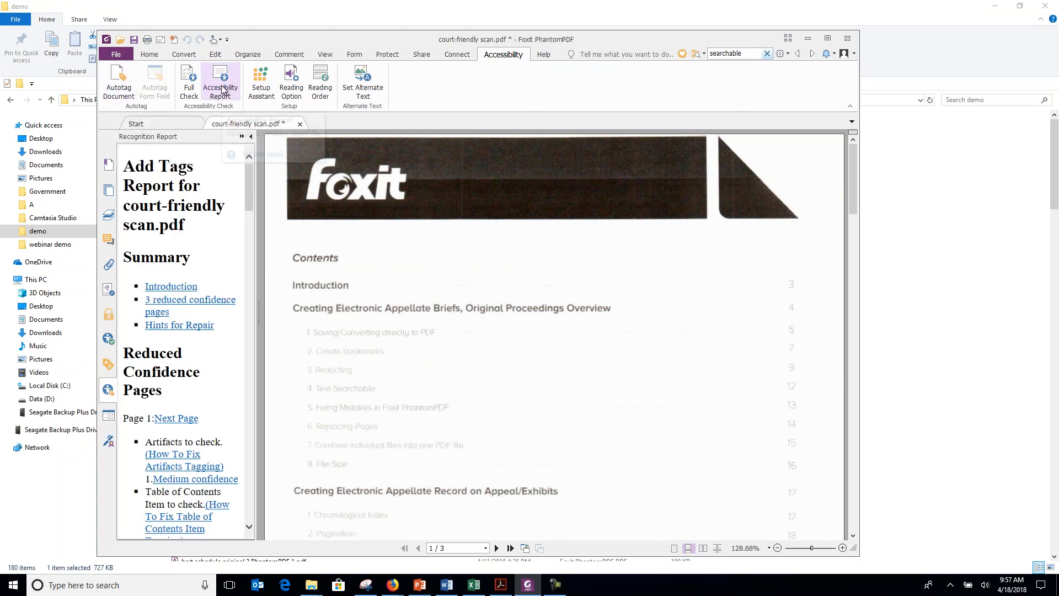
Run a full accessibility check with an accessibility report and expand the Page Content and Headings results.
click(188, 85)
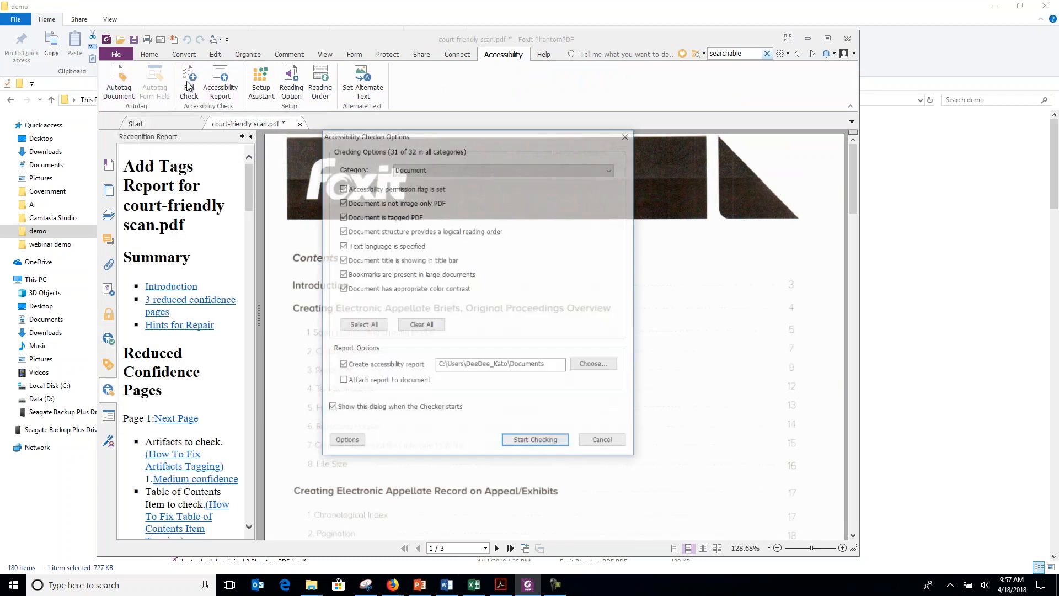
click(548, 442)
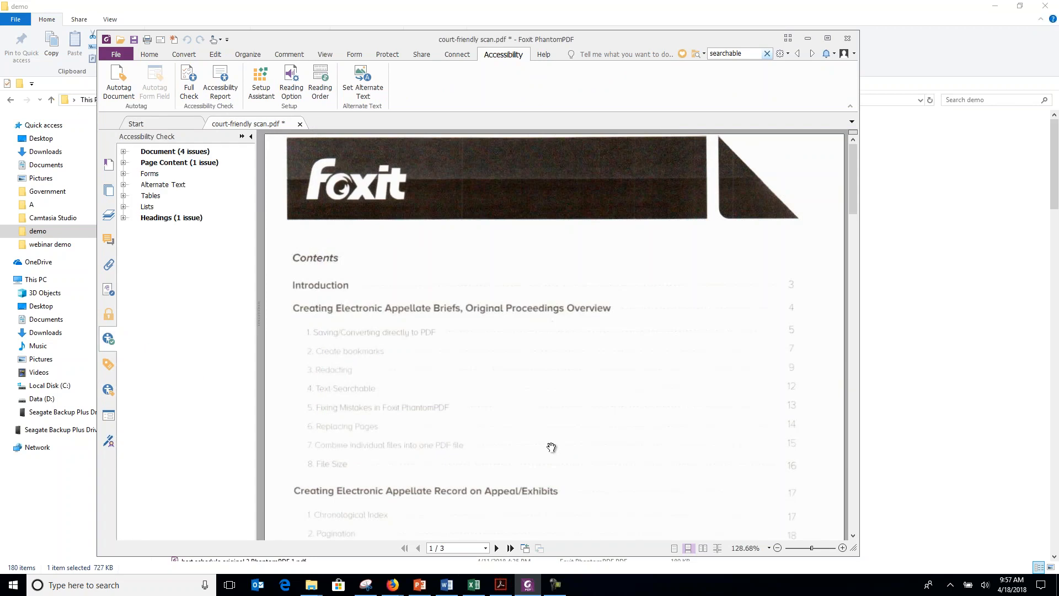
click(124, 162)
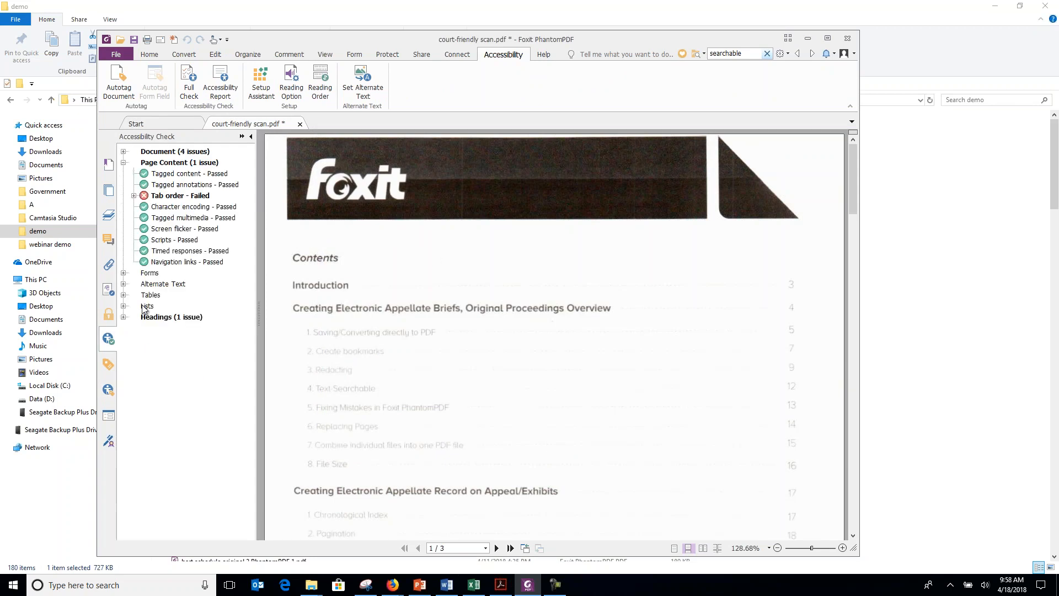
click(125, 318)
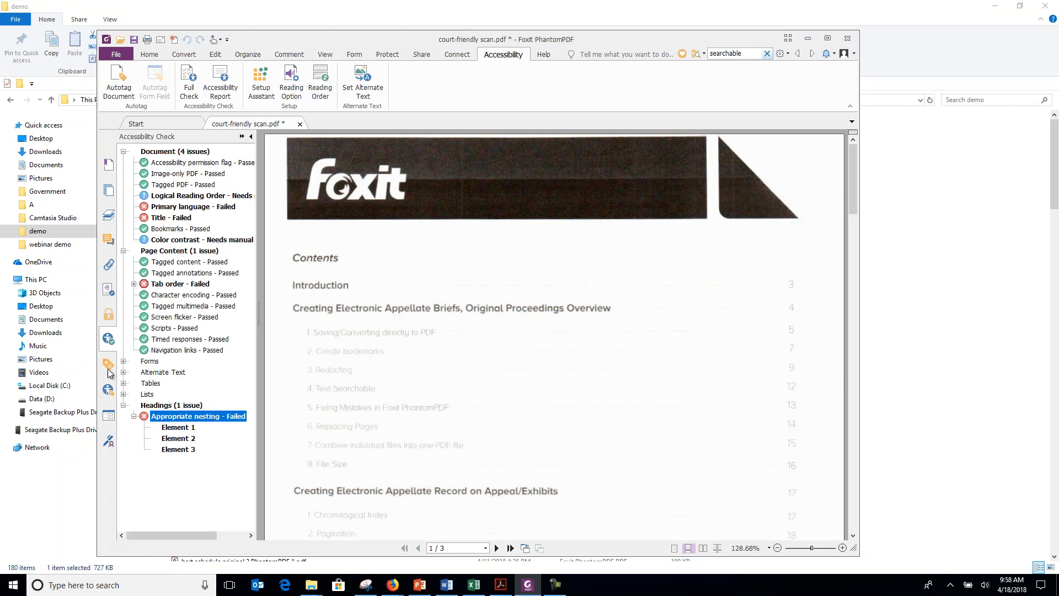
In the first Part of the tag tree, delete the three heading tags covering the Foxit Software Inc. footer block.
click(109, 365)
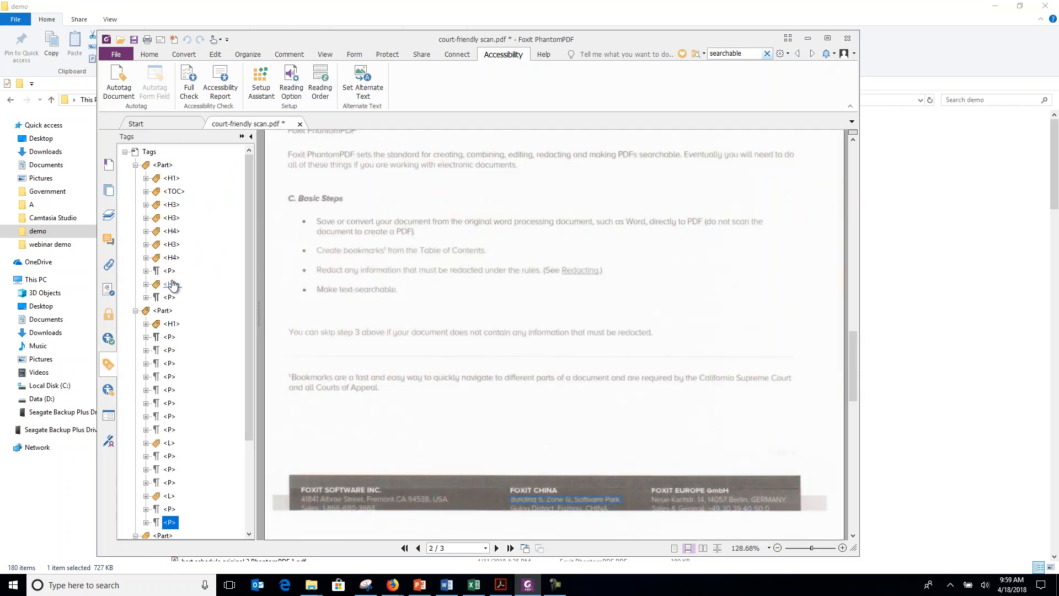
click(171, 205)
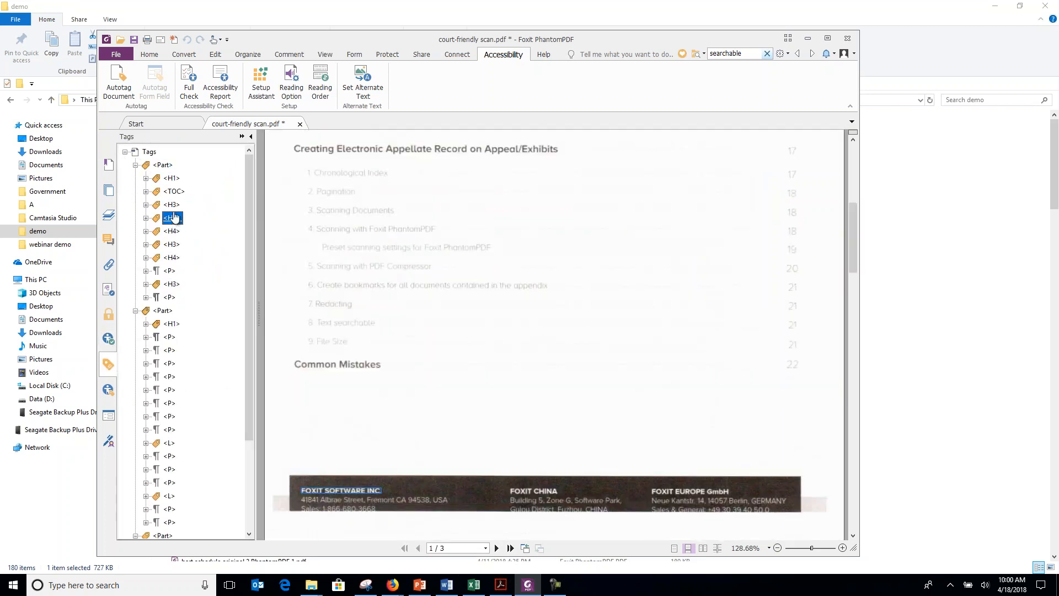
right_click(172, 205)
click(195, 238)
click(173, 205)
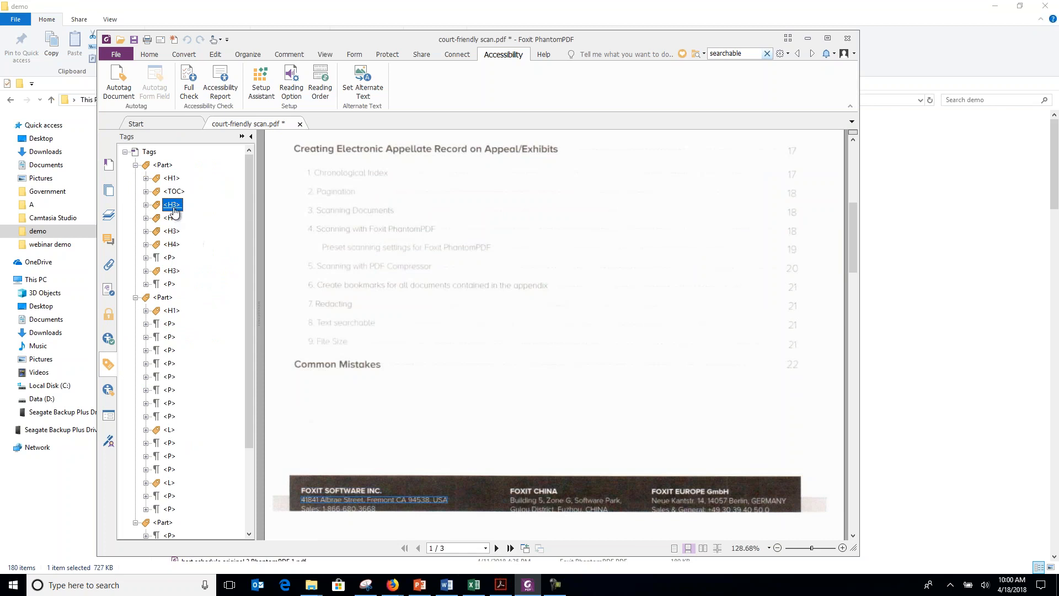
right_click(173, 207)
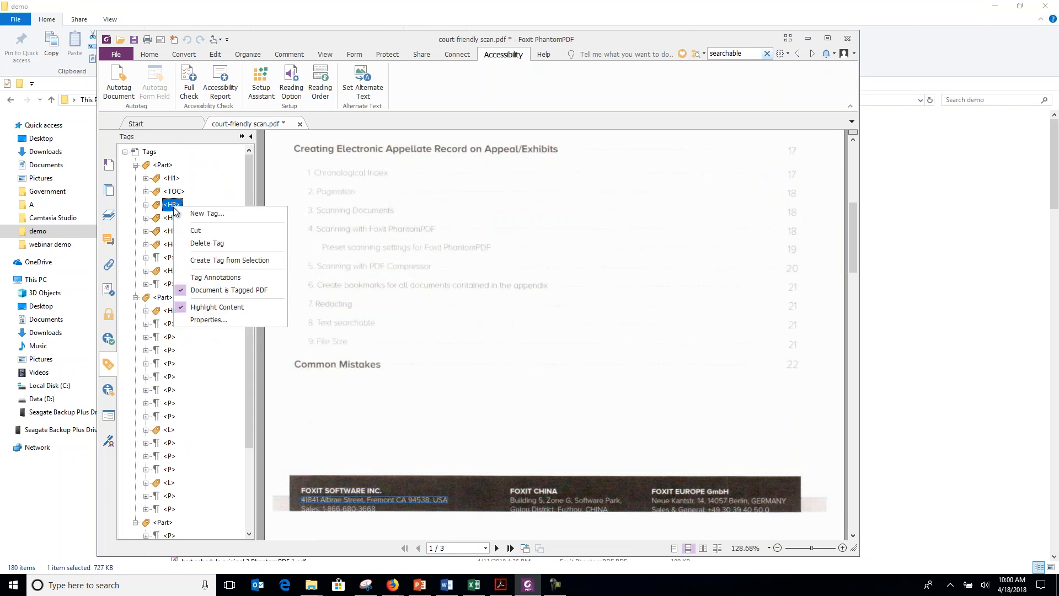
click(200, 244)
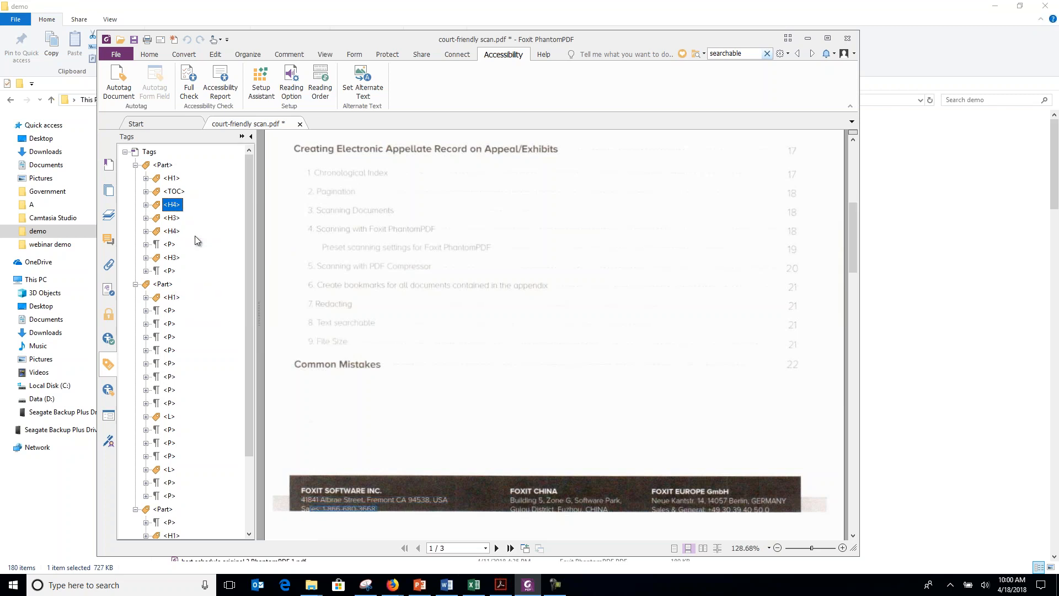
right_click(171, 204)
click(199, 244)
Delete the H3, H4 and P tags covering the Foxit China footer block on page 1.
right_click(172, 204)
click(195, 239)
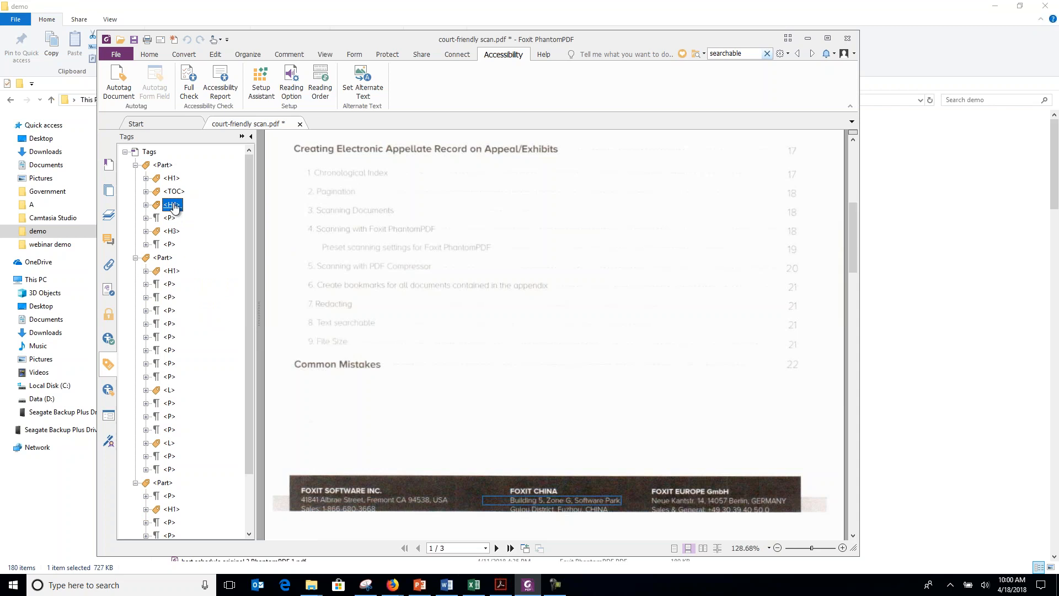
right_click(172, 204)
click(199, 241)
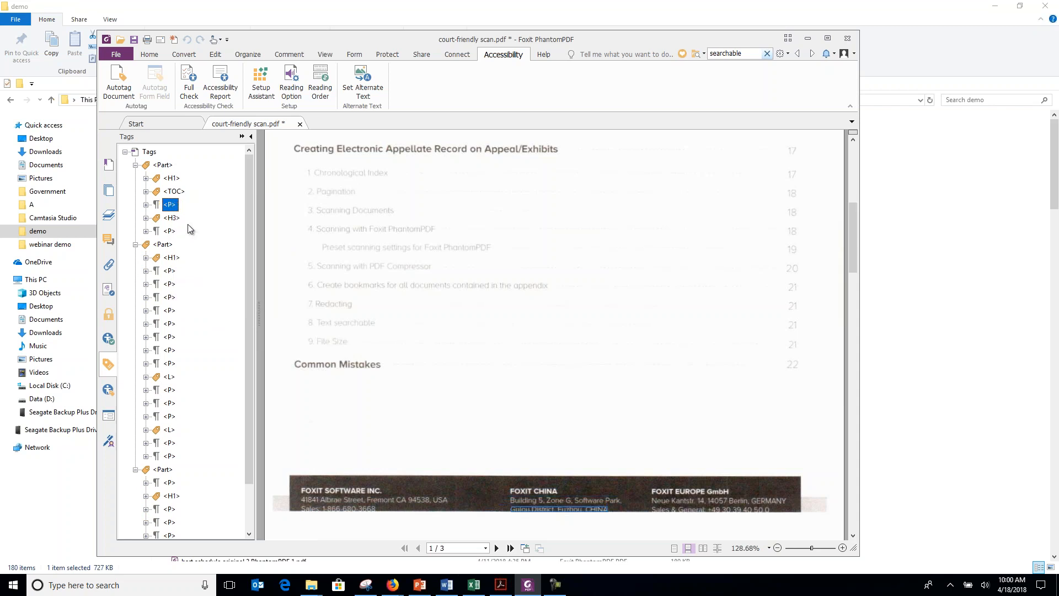
right_click(172, 205)
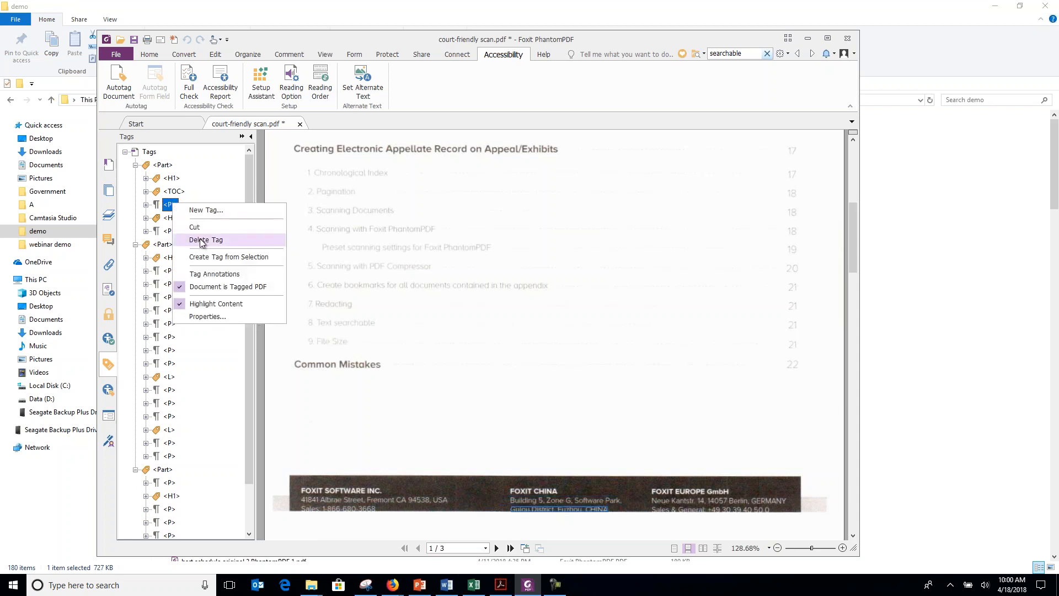
click(200, 240)
Delete the remaining H3 and P tags after the TOC for the Foxit Europe GmbH footer block.
right_click(173, 206)
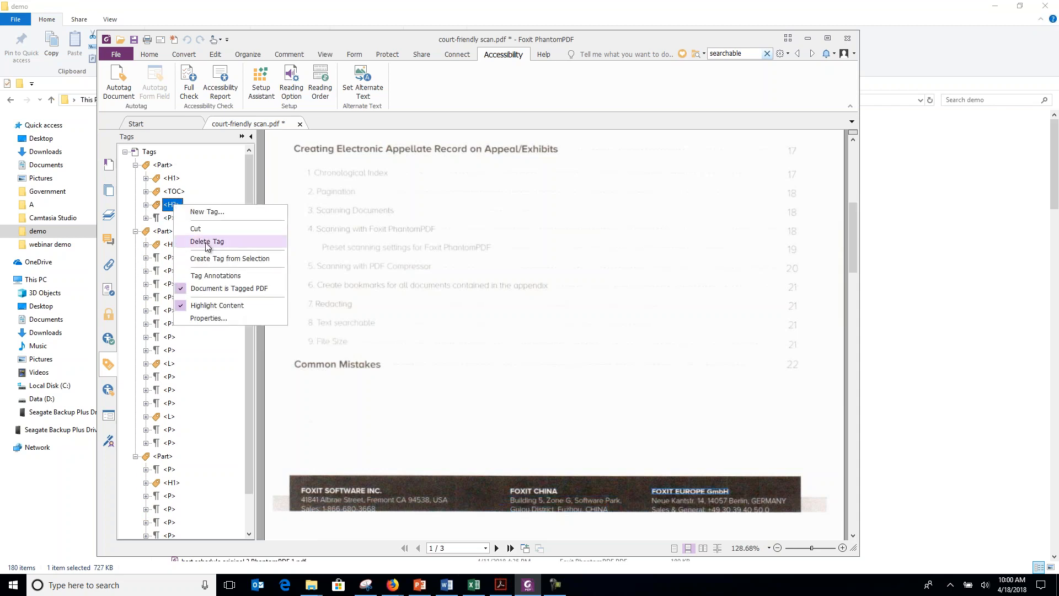
click(196, 246)
key(shift+F10)
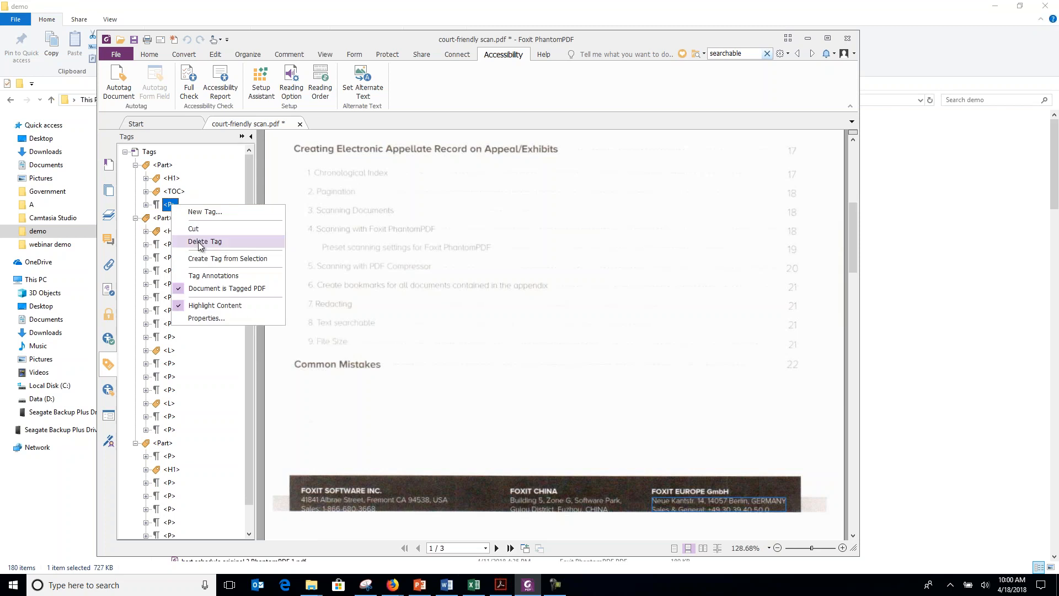
click(197, 241)
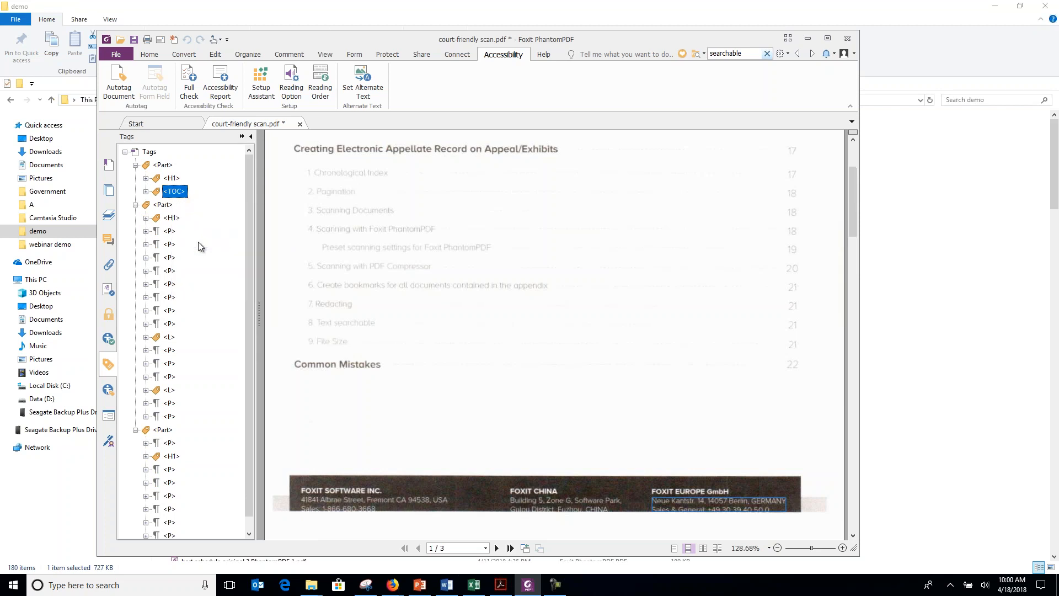
Rerun the full accessibility check and fix the Tab order issue under Page Content.
click(193, 96)
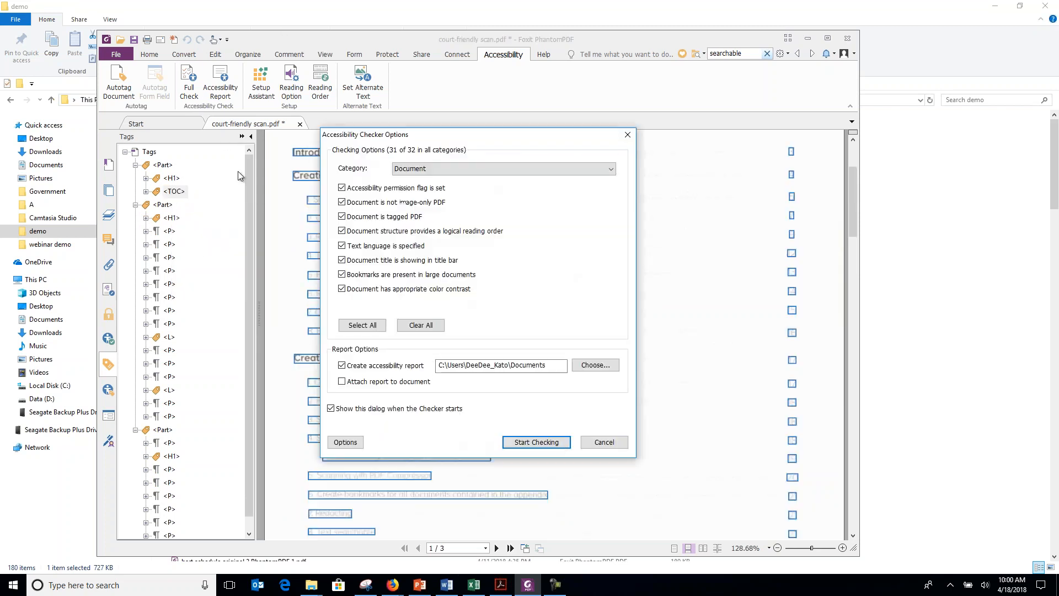
click(547, 440)
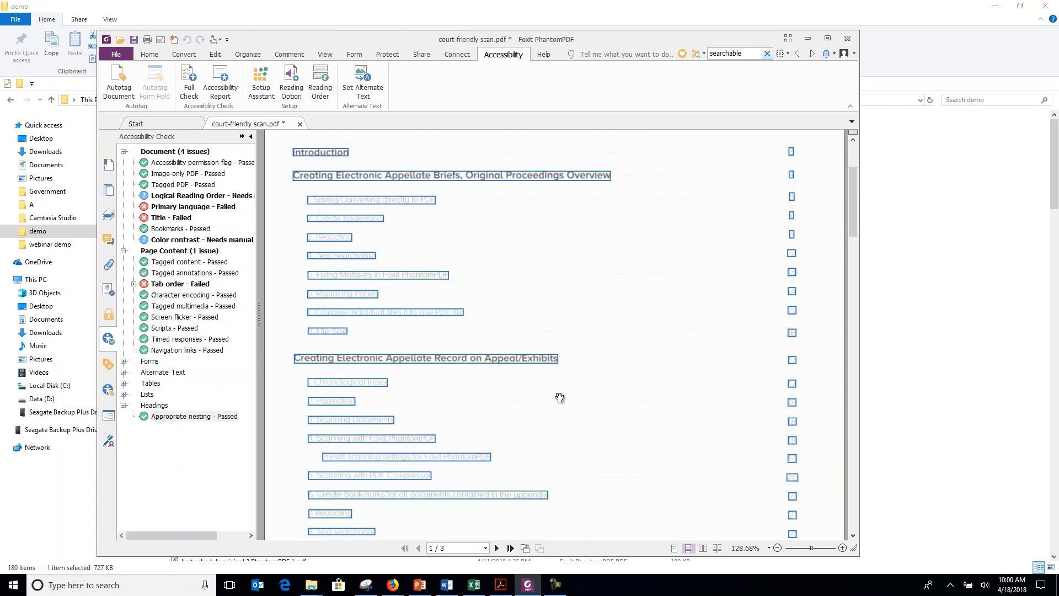
right_click(178, 284)
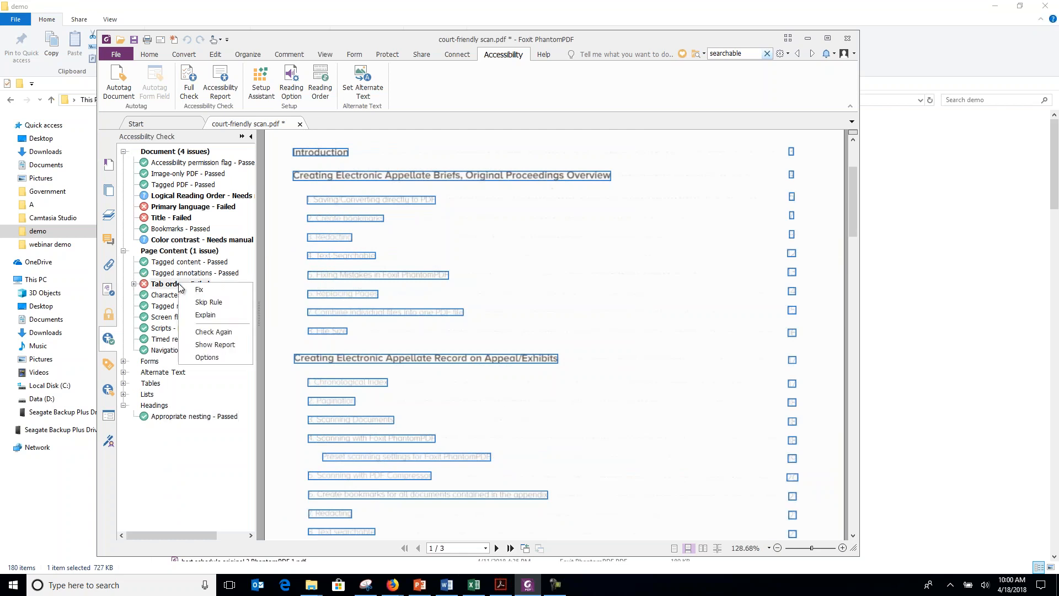
click(204, 292)
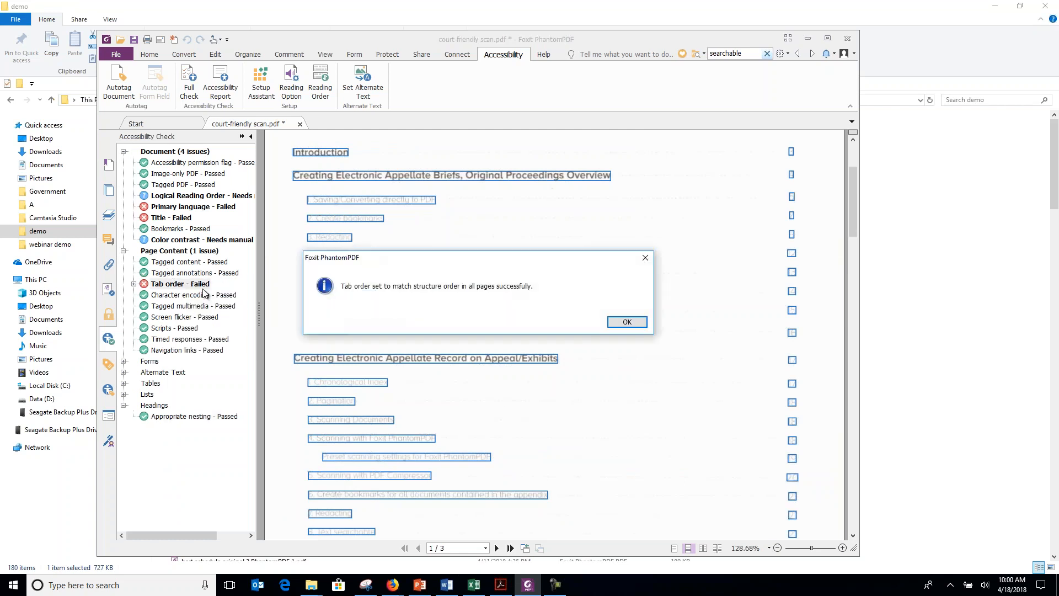
click(633, 325)
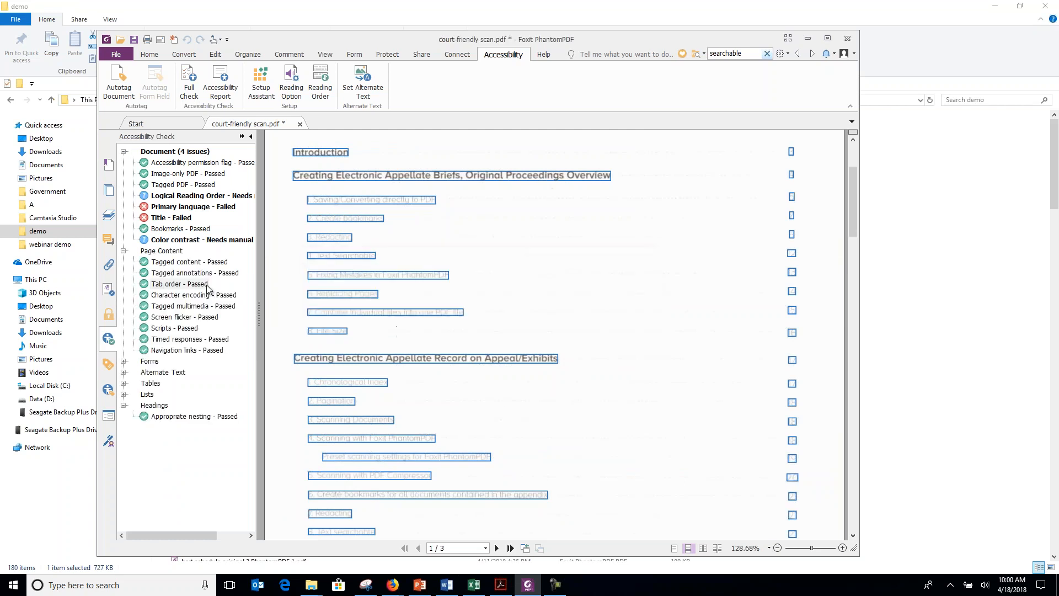
Fix the Primary language issue by setting the reading language to English.
right_click(176, 208)
click(202, 217)
click(447, 311)
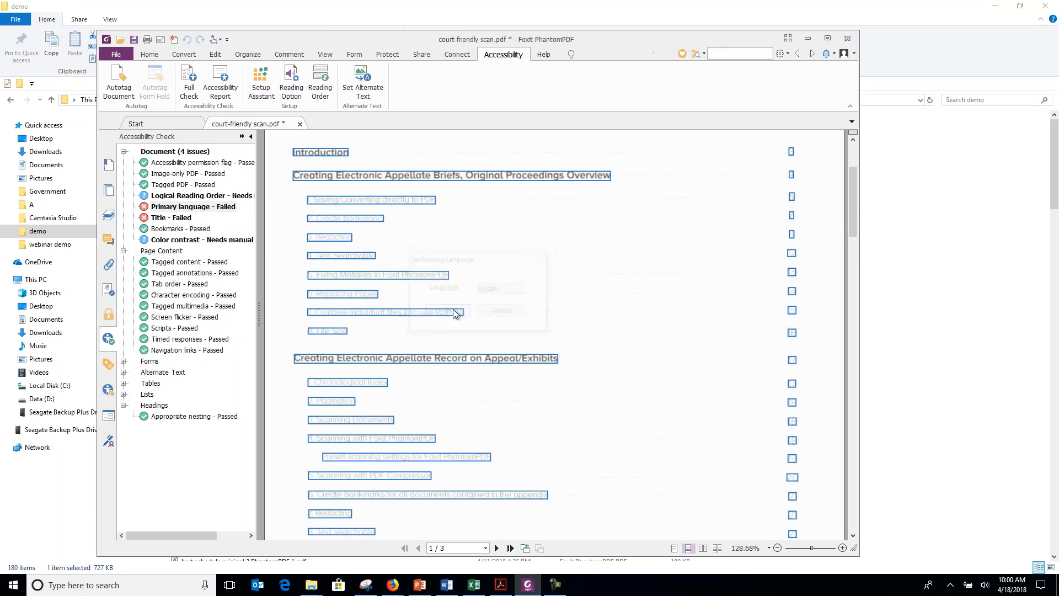
Fix the failed Title issue by setting the document title to Court Friendly PDFs, and rerun the full accessibility check.
right_click(179, 220)
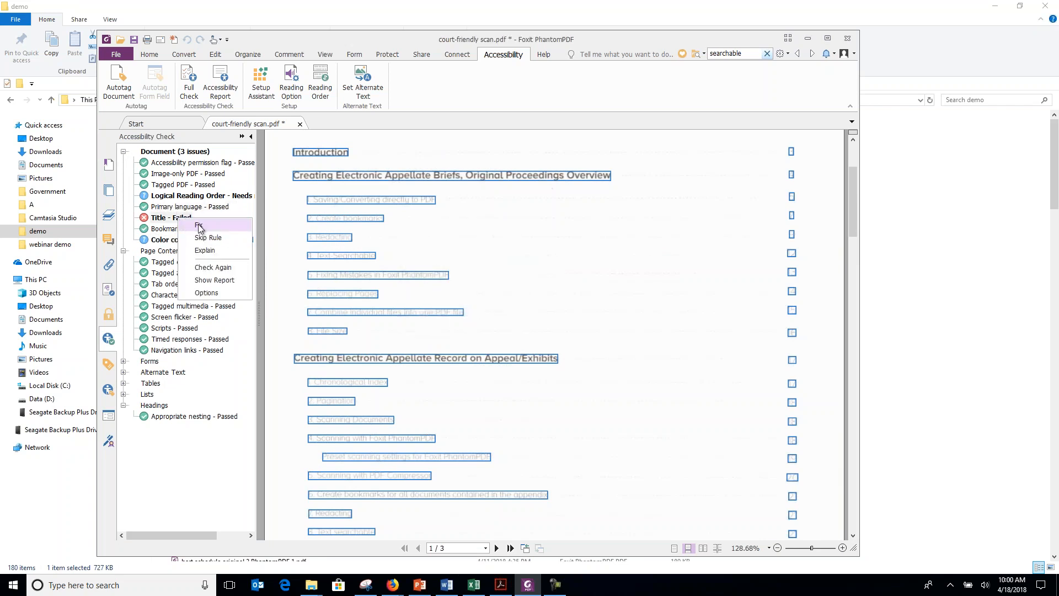
click(199, 226)
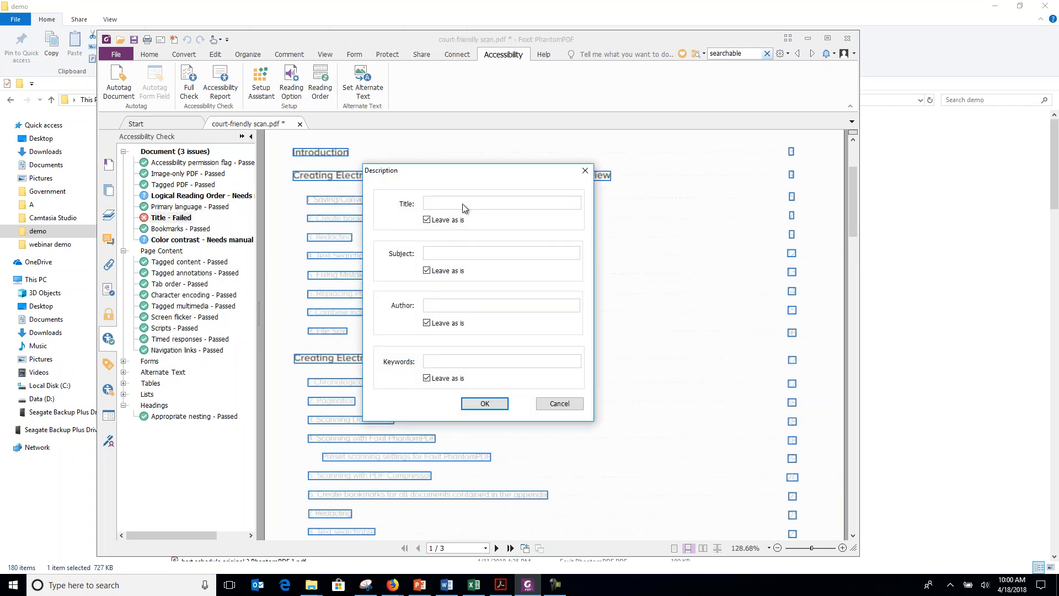
click(426, 219)
text(Court Friendly PDFs)
click(484, 407)
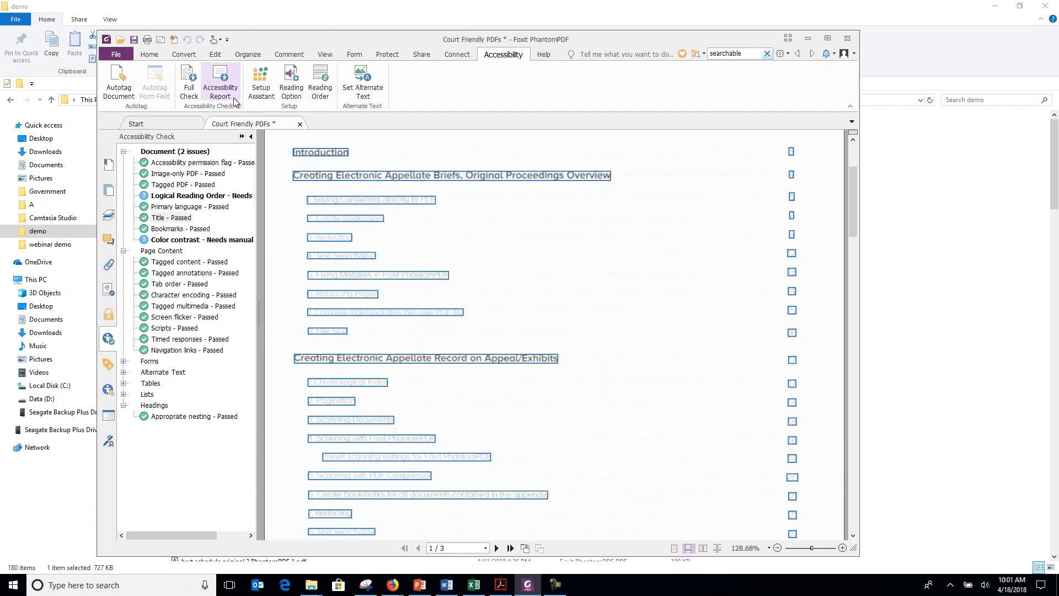
click(193, 94)
click(525, 444)
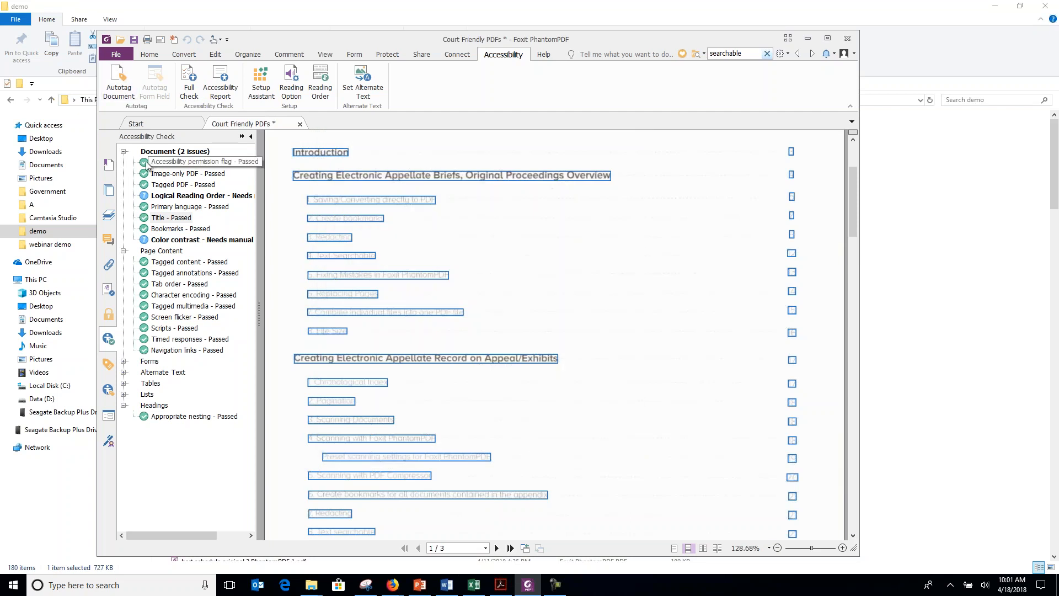
Open Touch Up Reading Order and examine the structure types tagged on all three pages, including the footers.
click(321, 86)
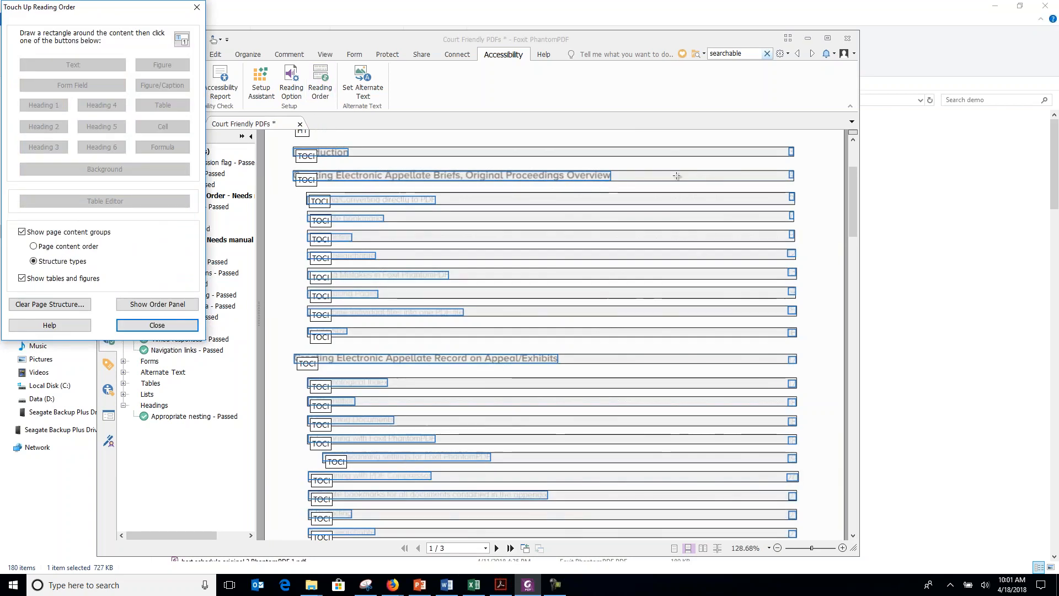
scroll(856, 141, up, 2)
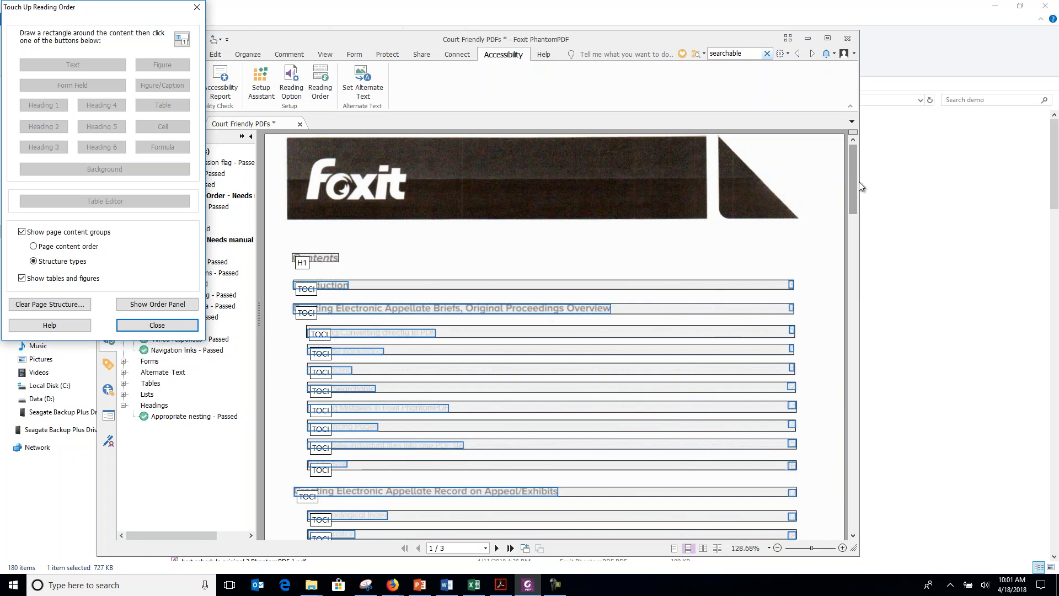
scroll(859, 181, down, 5)
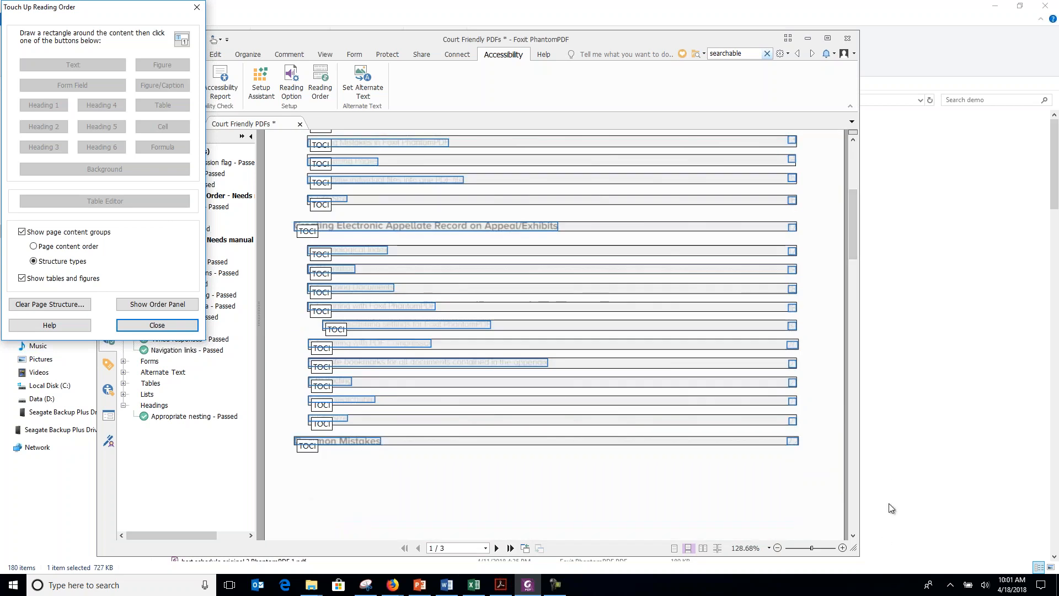
click(854, 514)
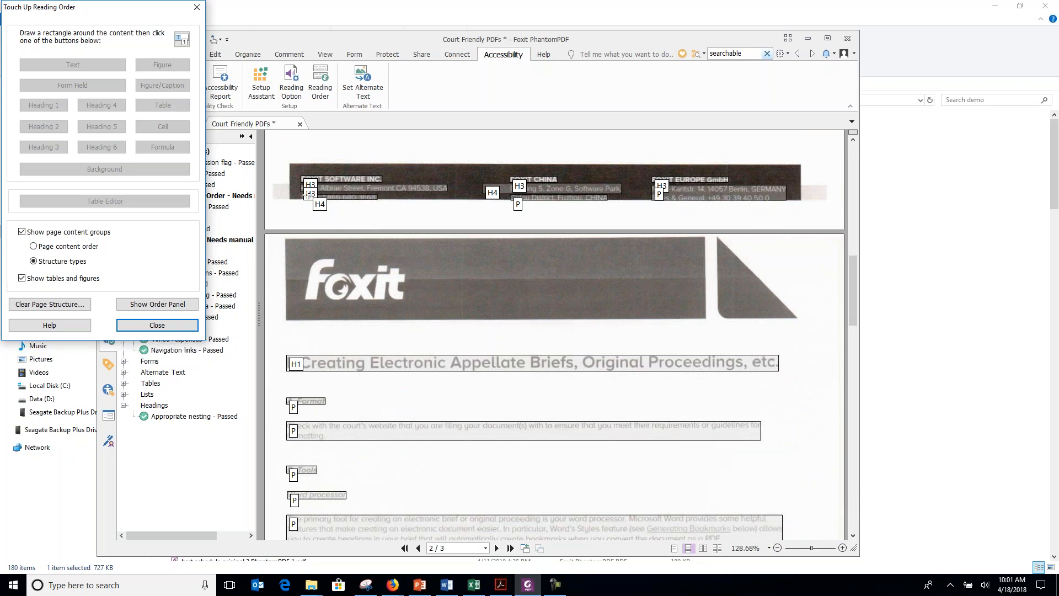
click(857, 508)
click(856, 508)
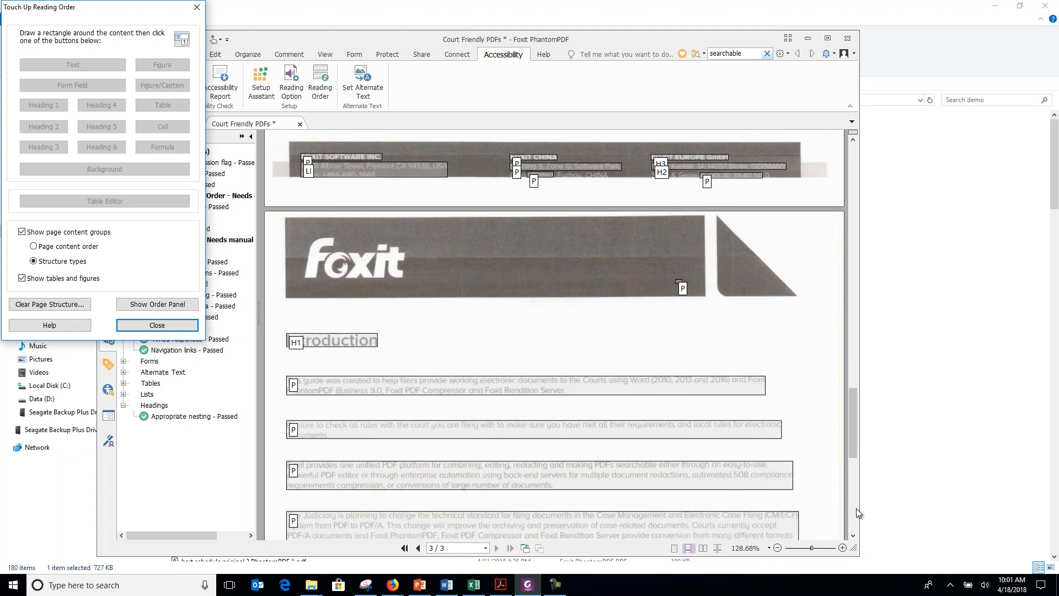
click(851, 185)
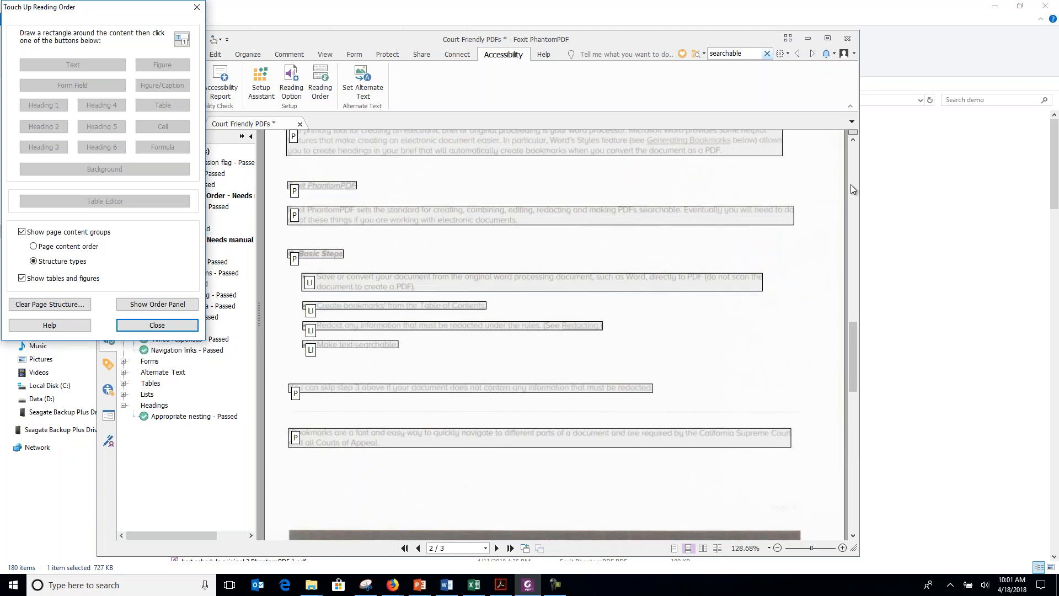
click(851, 184)
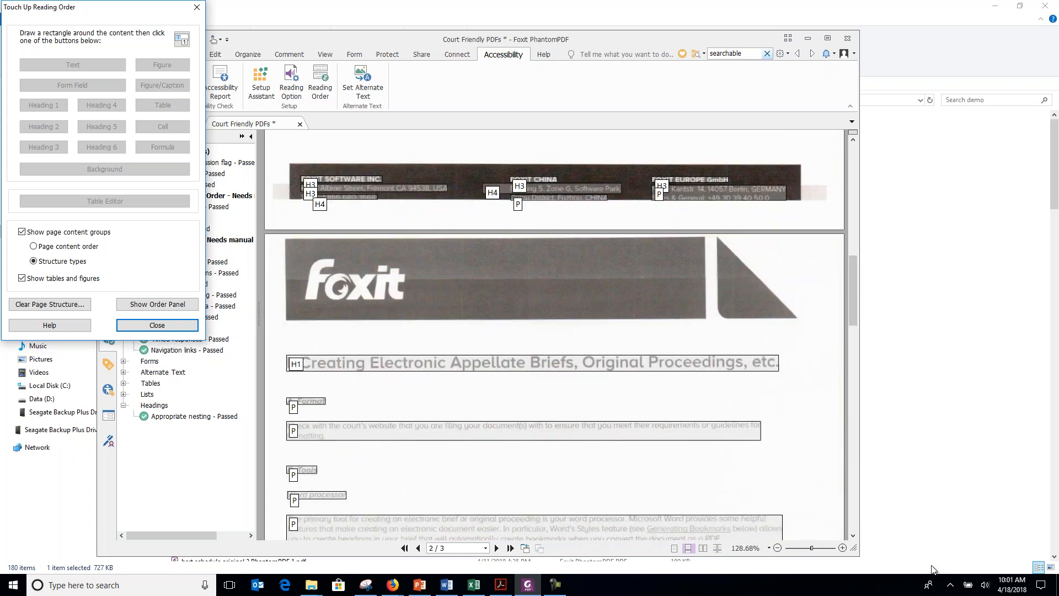
click(856, 520)
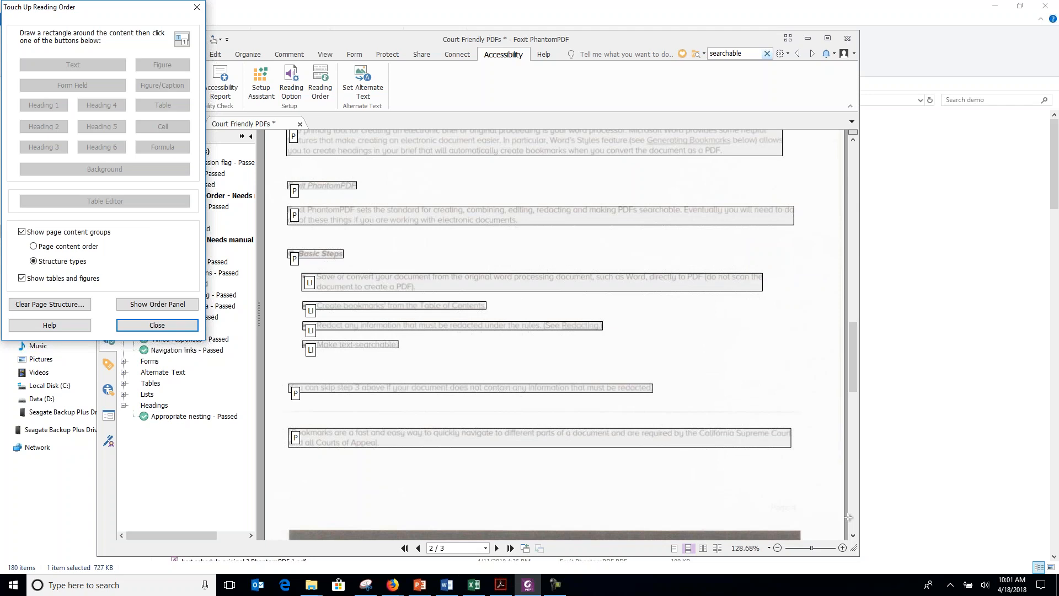
click(856, 515)
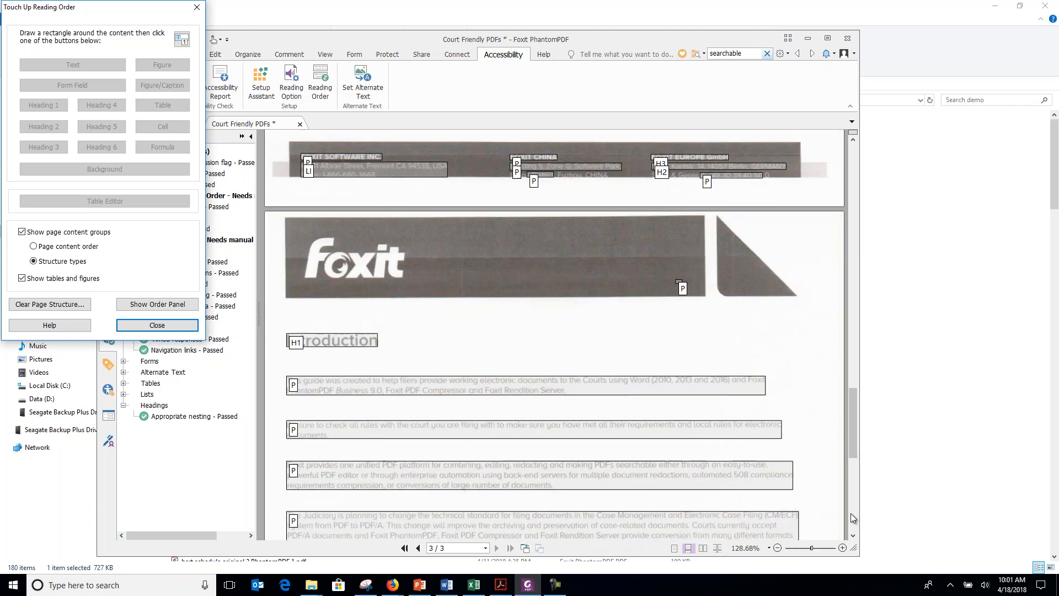
click(855, 517)
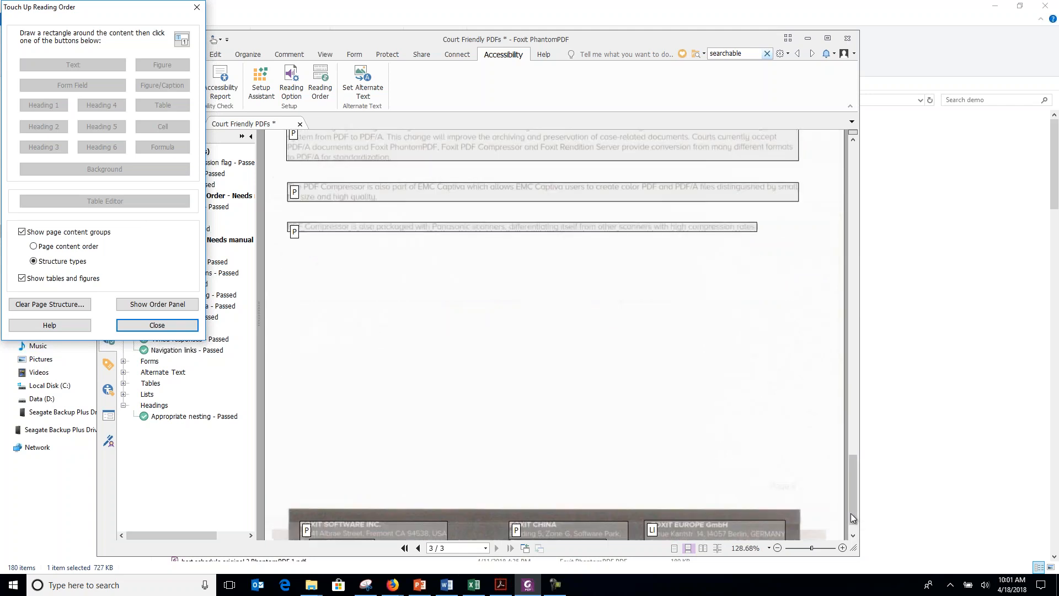
scroll(856, 524, down, 1)
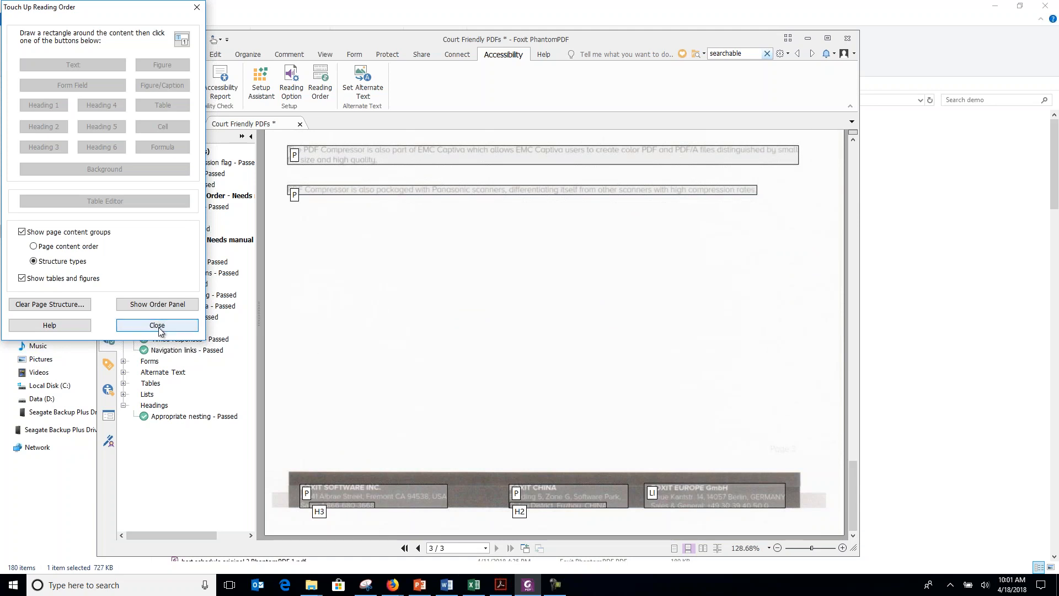
Display the page content order instead of structure types, review the numbering on pages 3 and 2, and close Touch Up Reading Order.
click(33, 246)
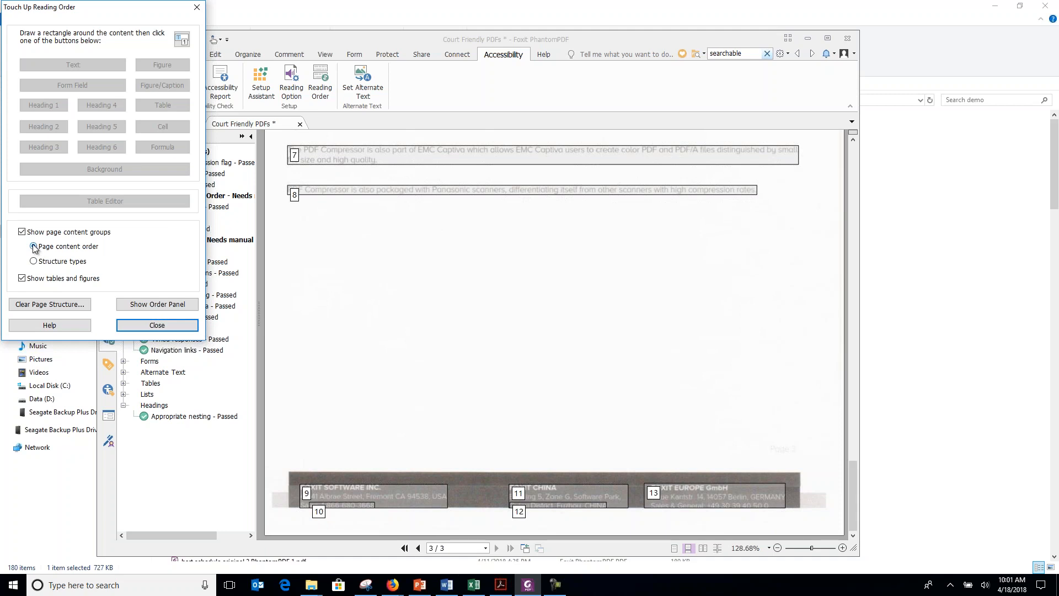
click(853, 150)
click(852, 150)
click(853, 150)
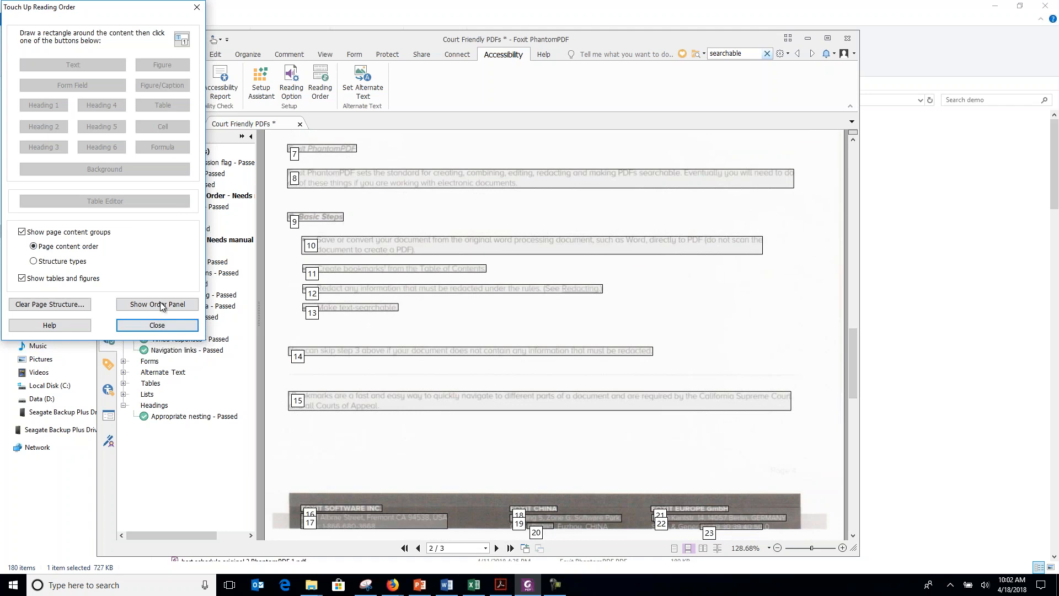
click(156, 324)
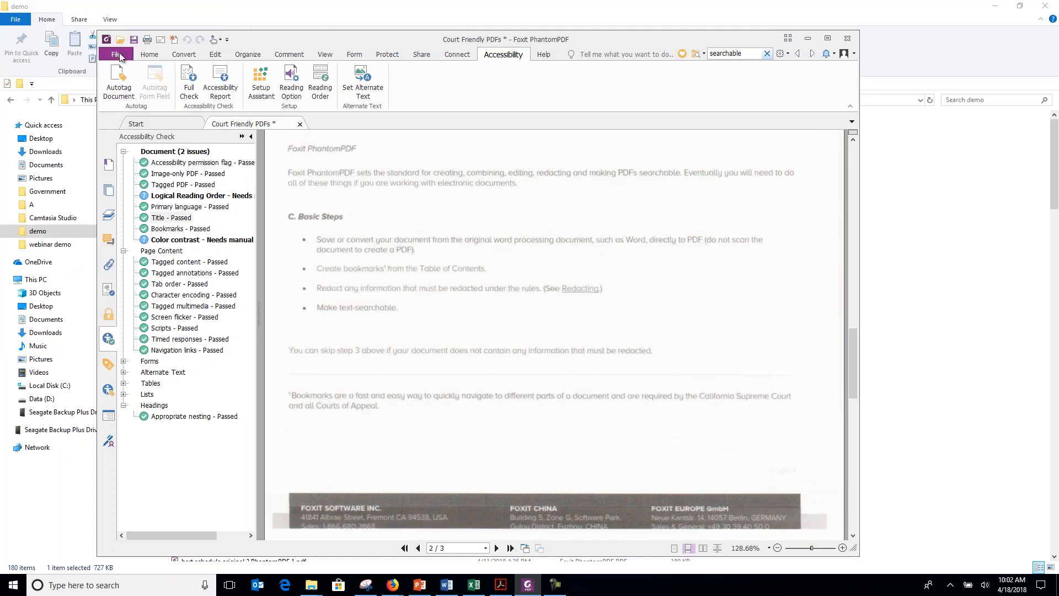
Save a copy of the document in the demo folder as court friendly pdfs phantom.pdf.
click(119, 57)
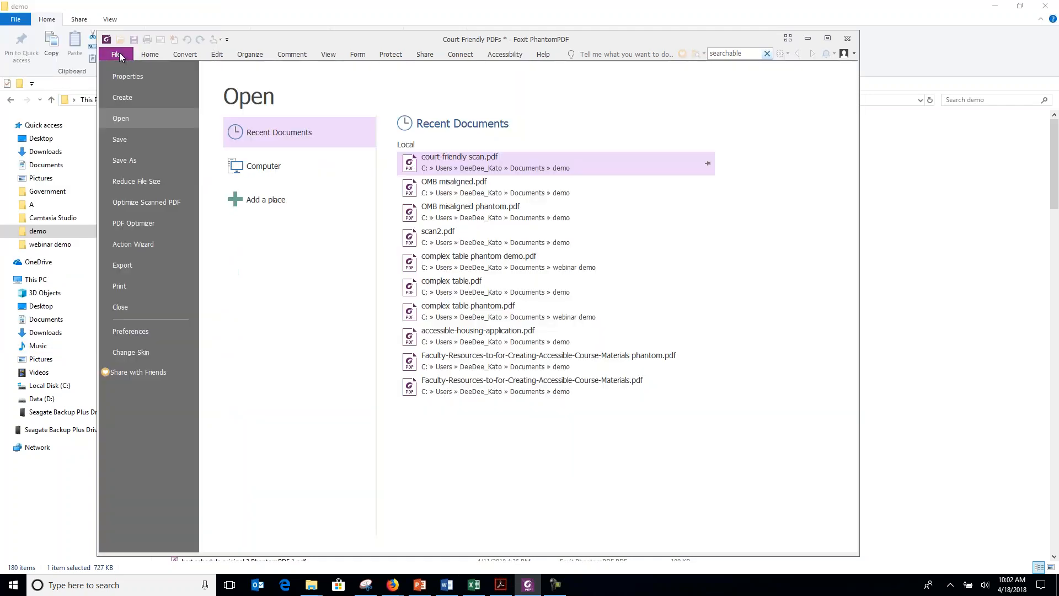
click(121, 160)
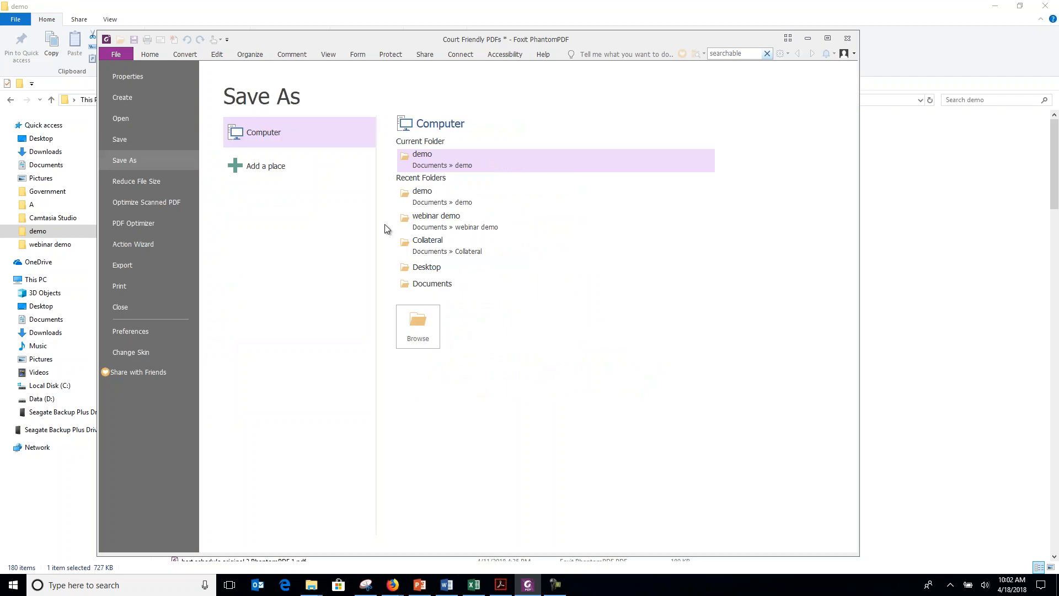
click(428, 160)
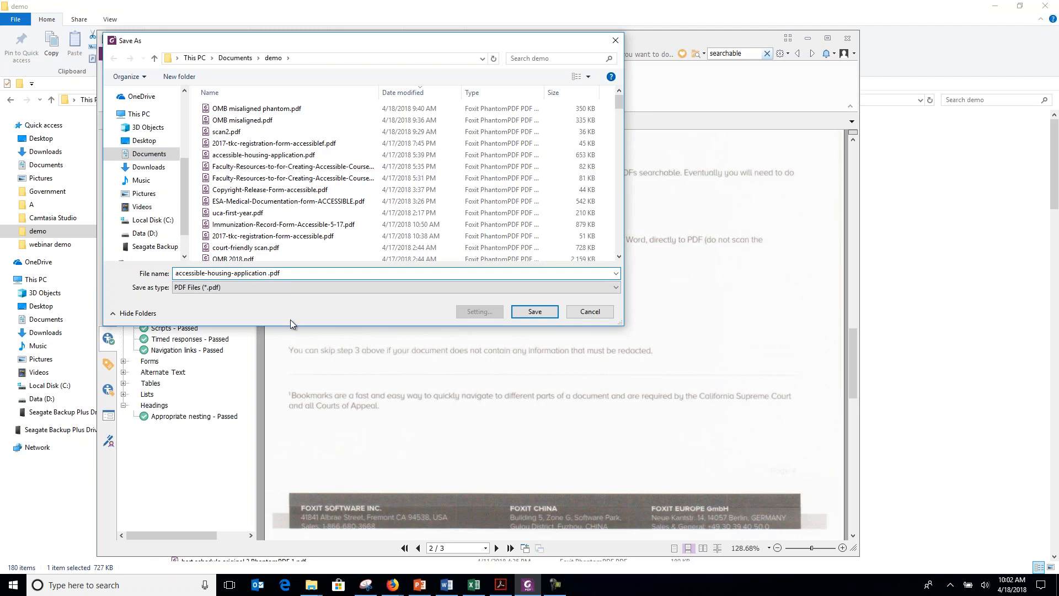
key(BackSpace)
drag(267, 273, 168, 269)
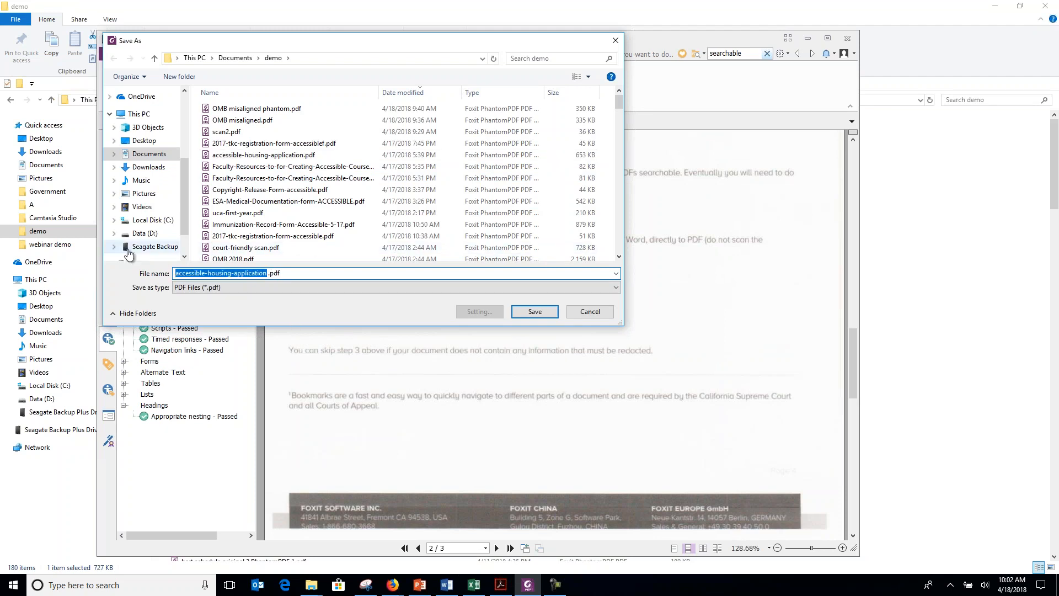
text(court friendly pdfs phantom)
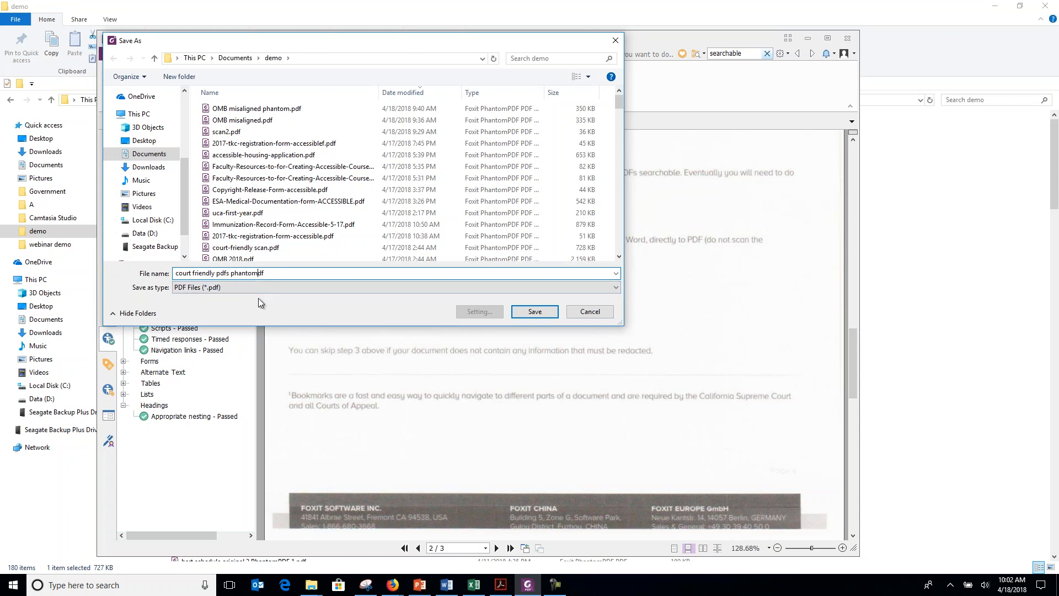
key(Return)
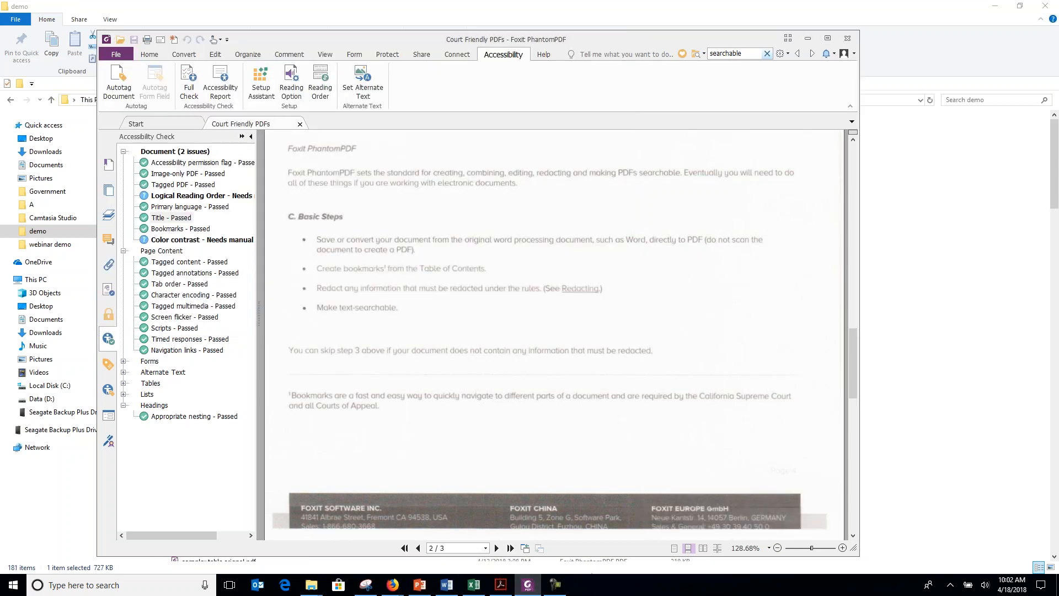
Switch to the demo folder in File Explorer and open court friendly pdfs phantom.pdf with Adobe Acrobat Reader DC.
click(528, 585)
right_click(227, 133)
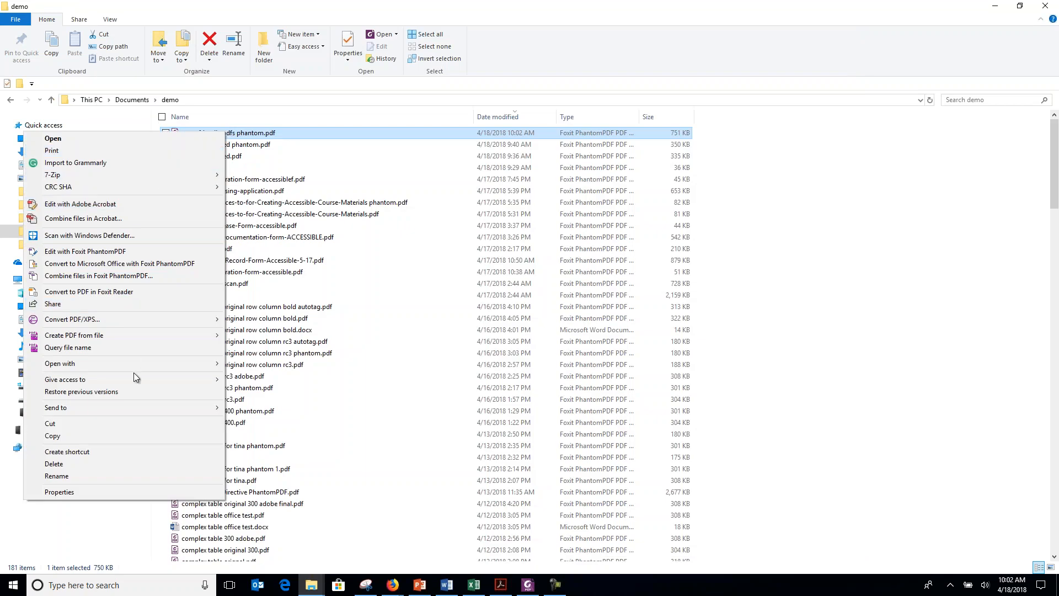
mouse_move(130, 367)
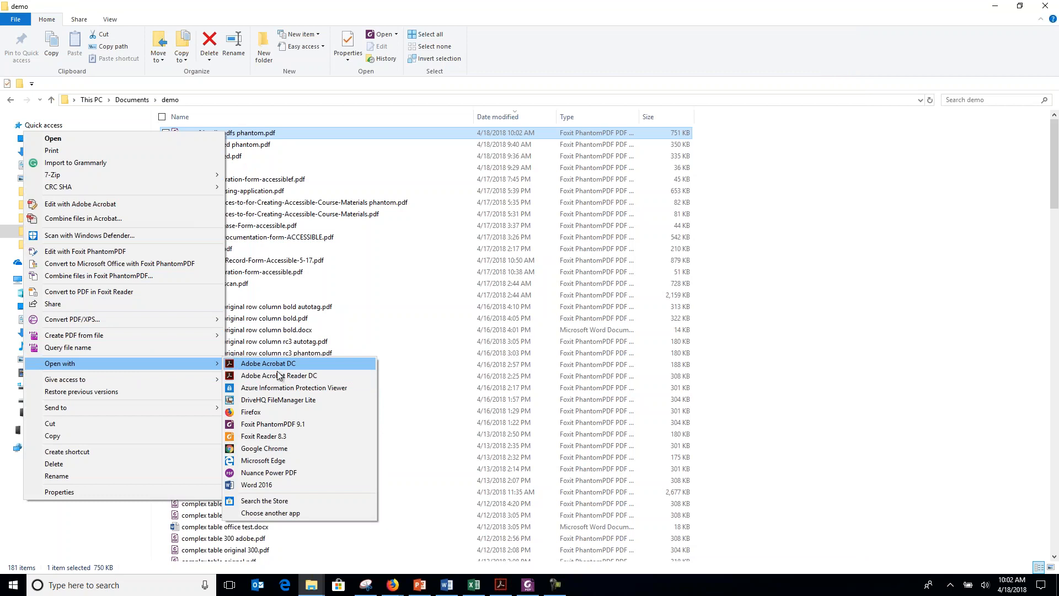
click(278, 375)
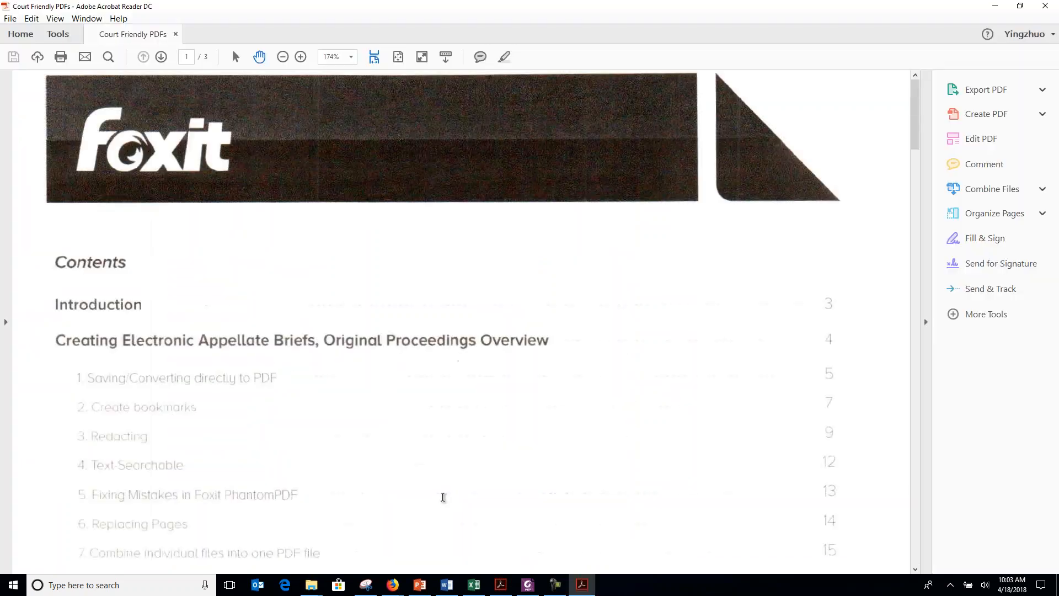
Launch the JAWS 2018 screen reader and decline making Acrobat Reader the default PDF application.
click(15, 585)
click(67, 336)
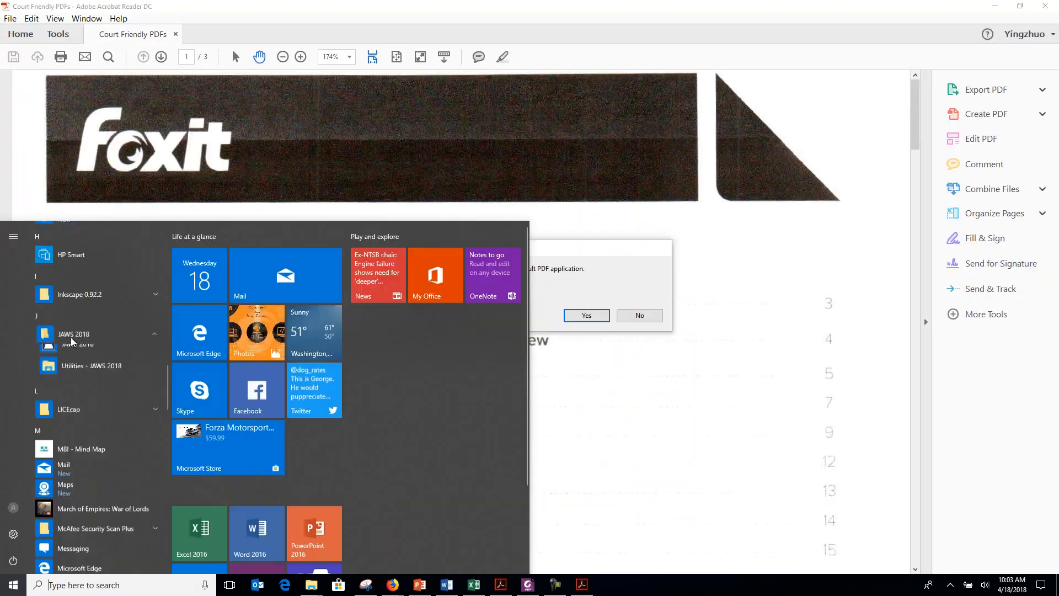
click(66, 355)
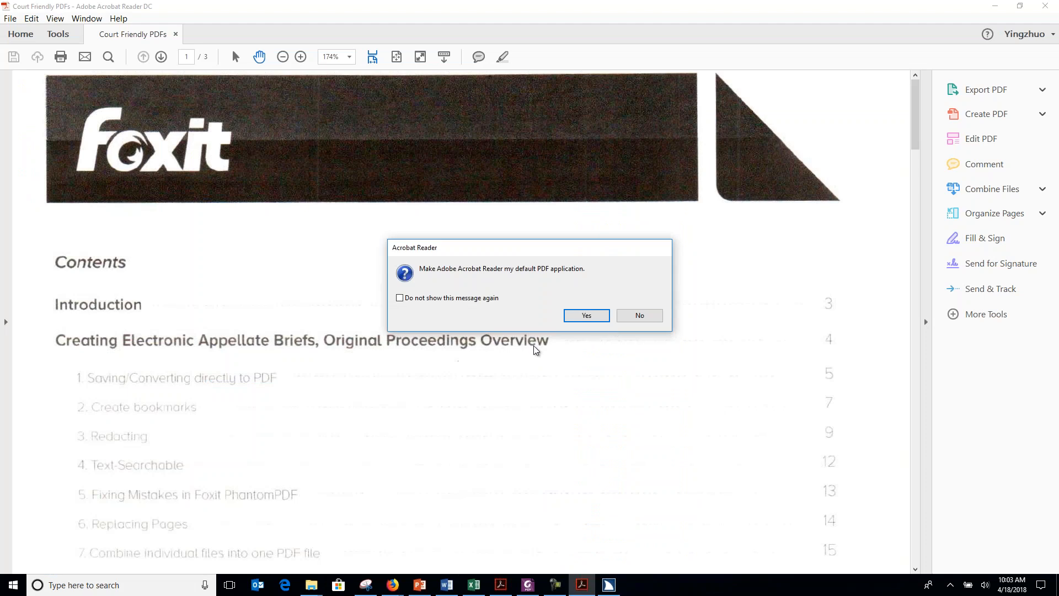
click(640, 316)
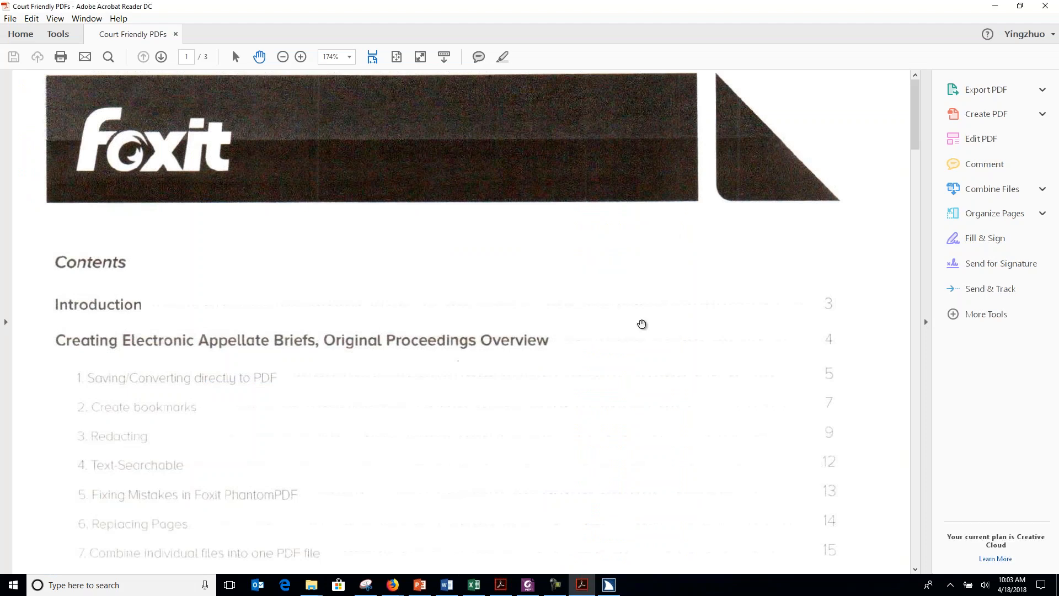
Select the Contents heading on page 1 and follow the screen reader through the table of contents into page 2.
scroll(112, 244, down, 1)
double_click(112, 245)
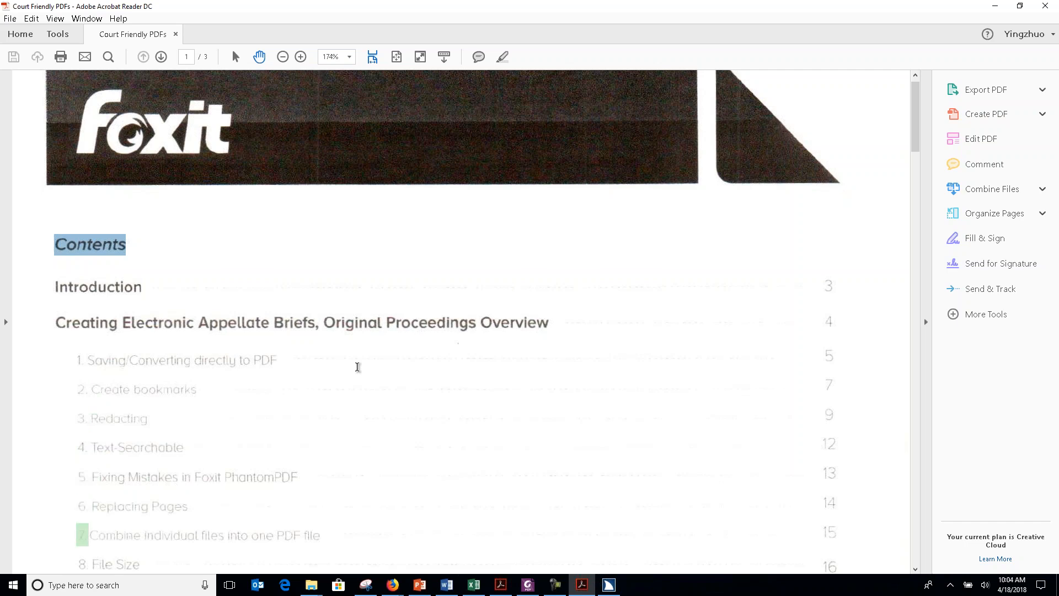
scroll(358, 367, down, 5)
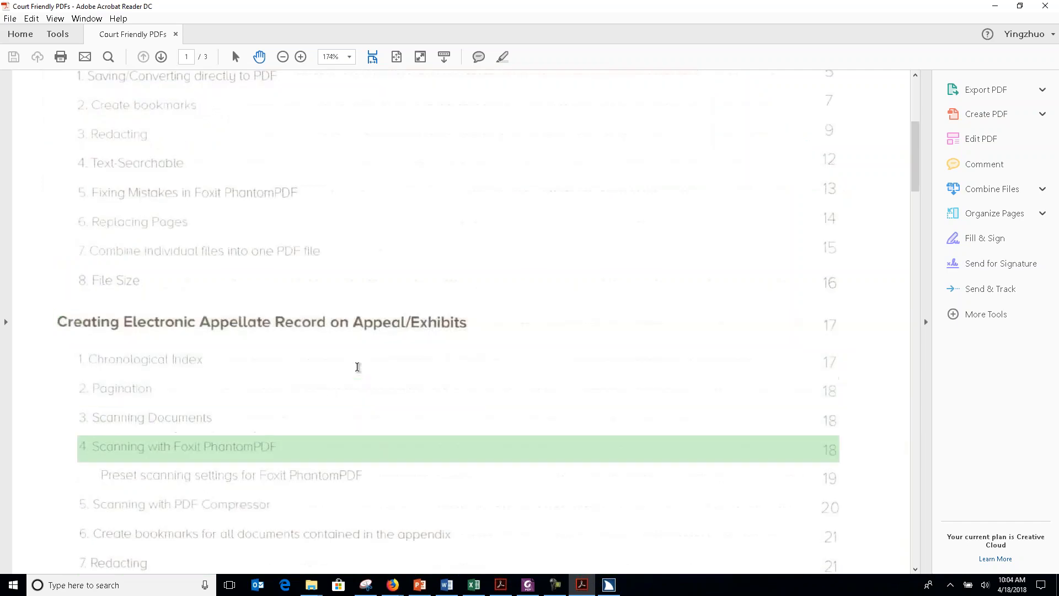
scroll(358, 367, down, 5)
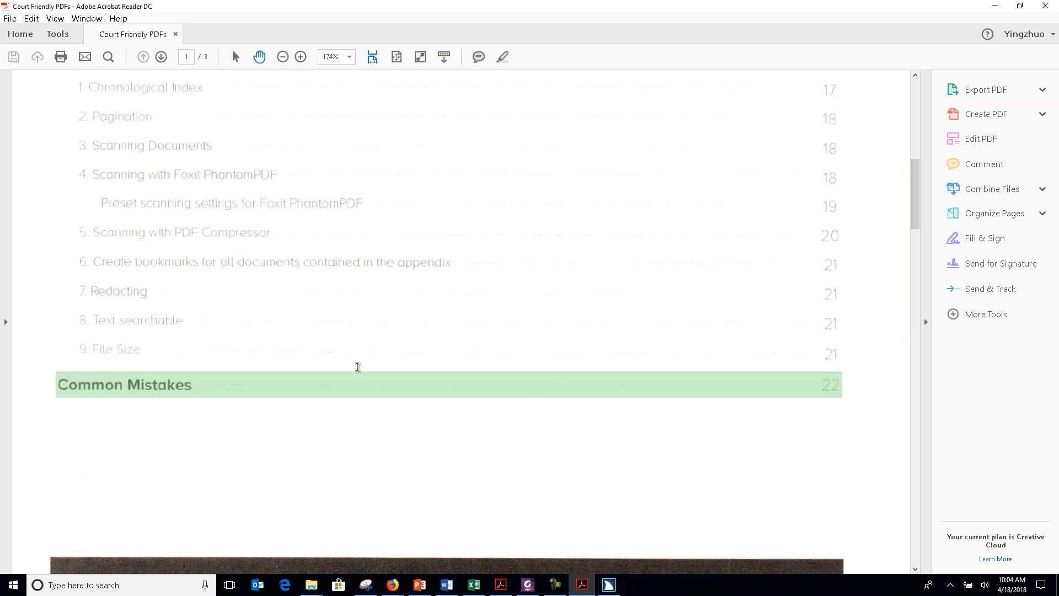
scroll(358, 366, down, 9)
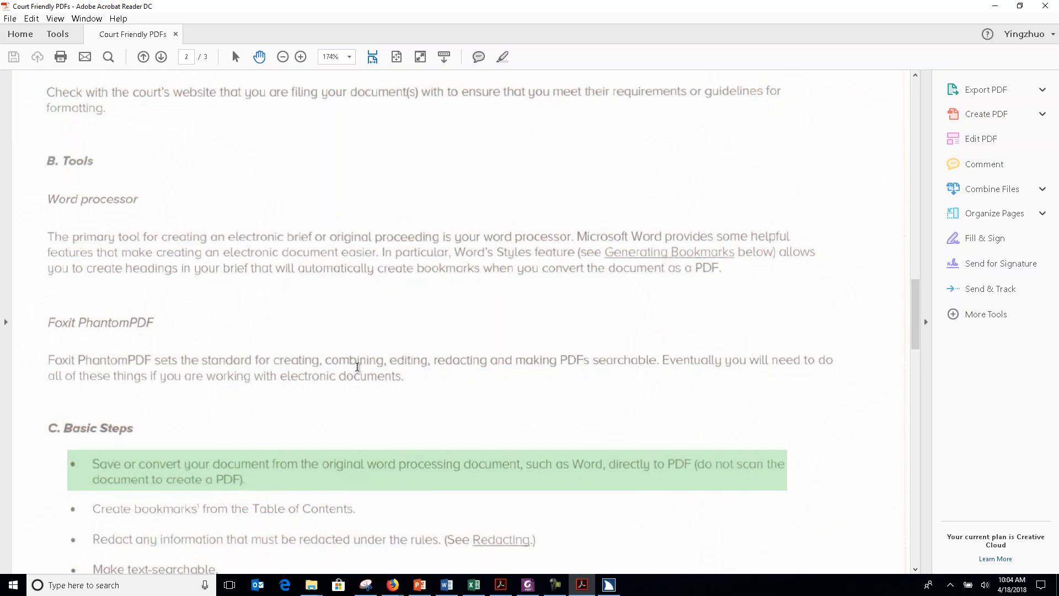
right_click(875, 256)
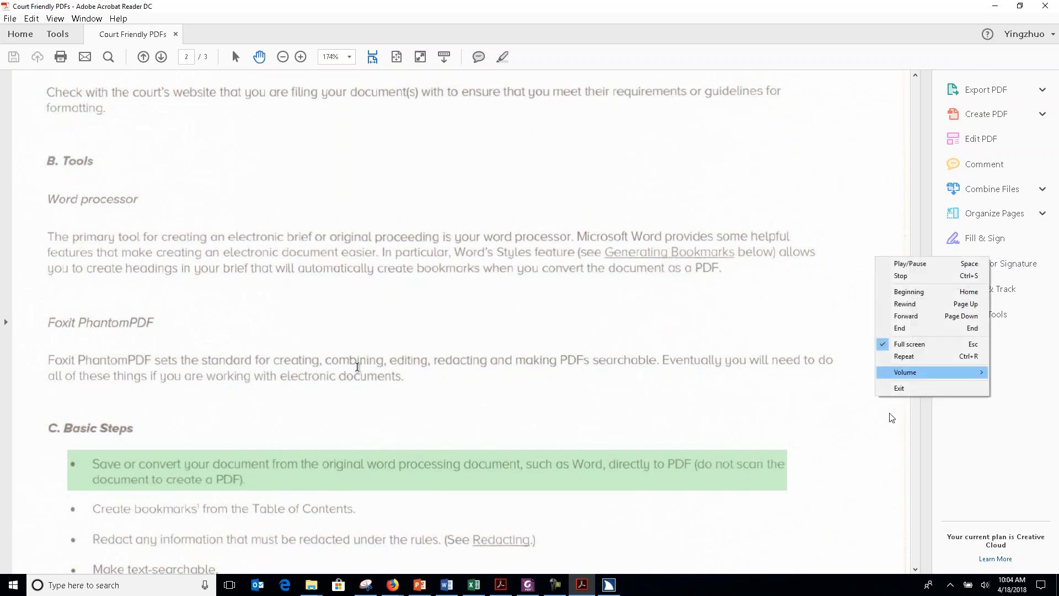
click(902, 389)
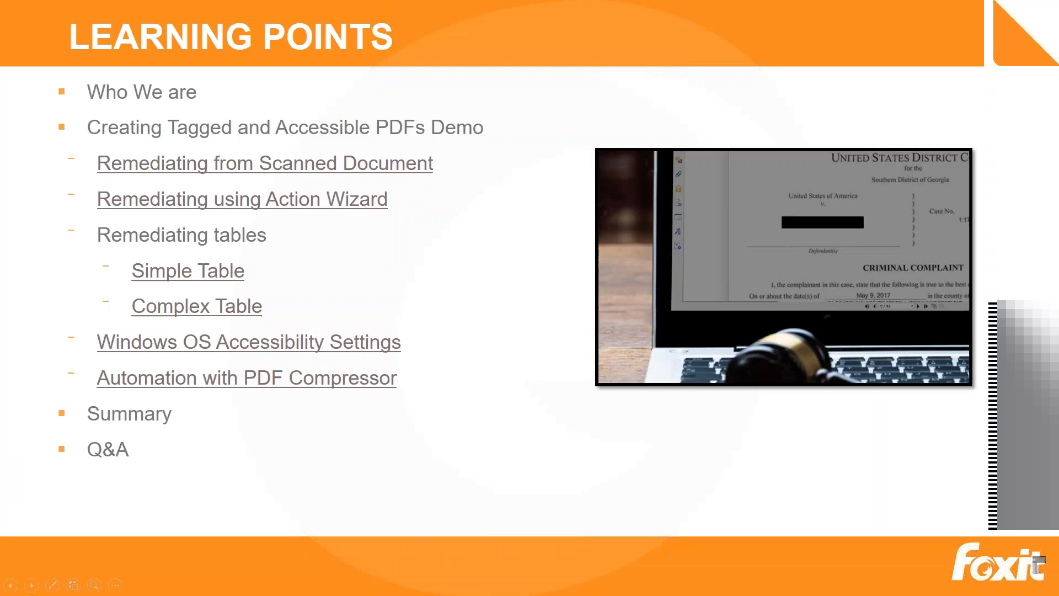
click(303, 205)
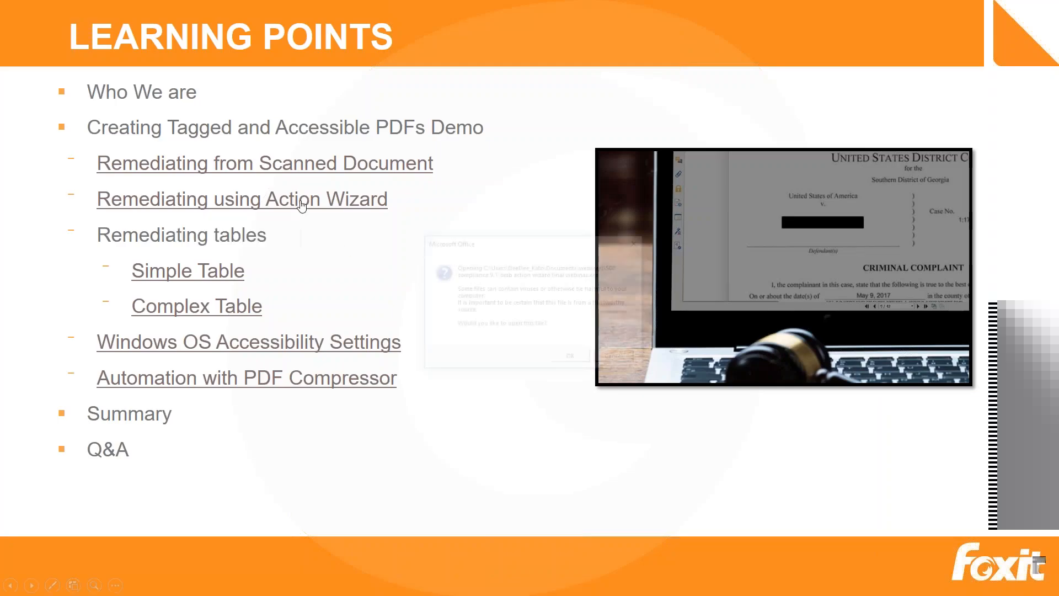
click(564, 357)
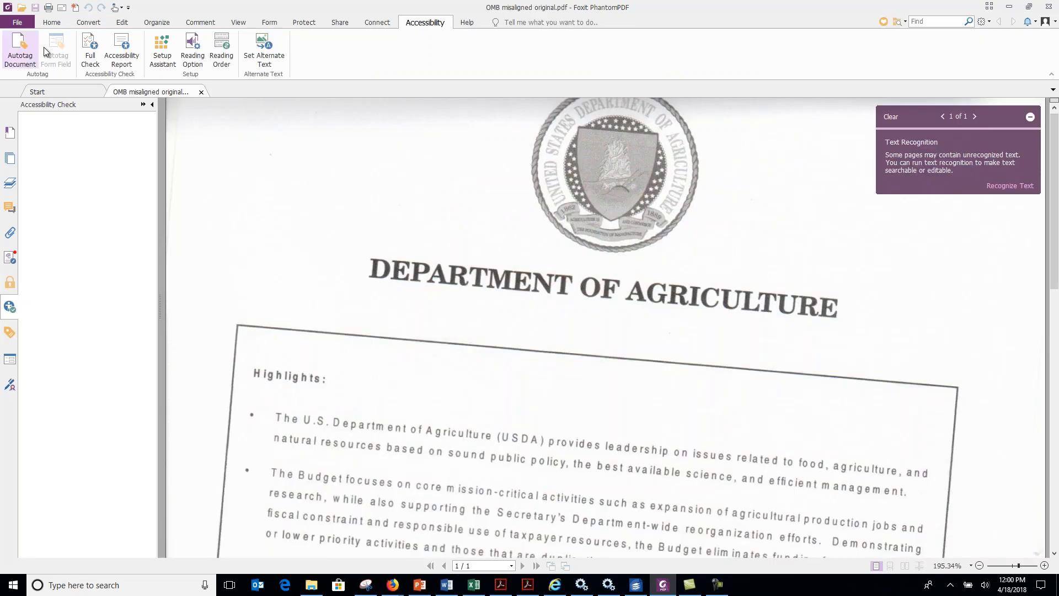
Optimize the scanned PDF on all pages with JPEG and JBIG2(Lossy) compression, deskew on and OCR to make it searchable.
click(17, 23)
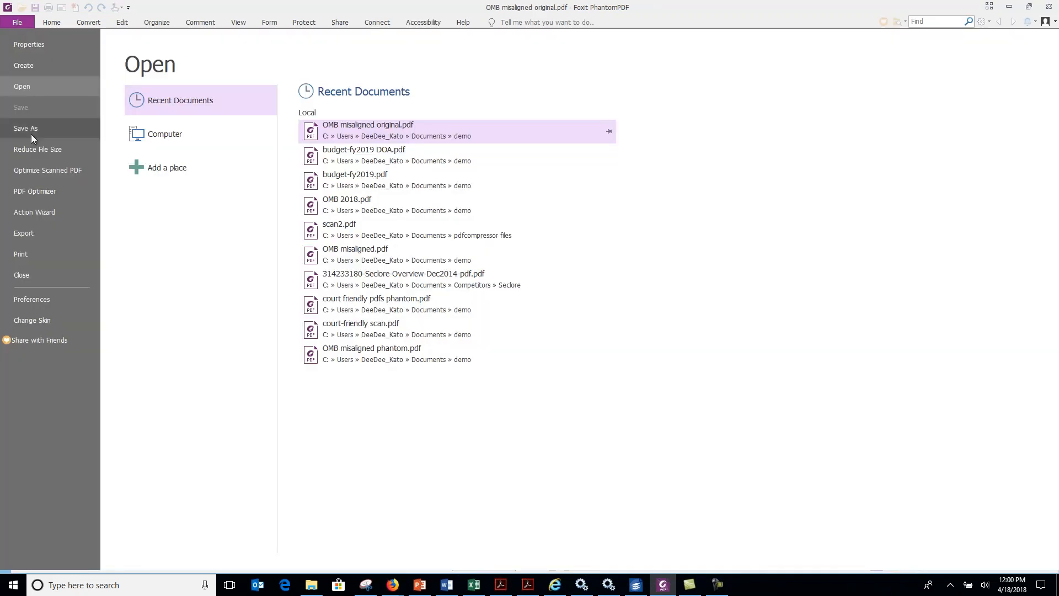
click(39, 171)
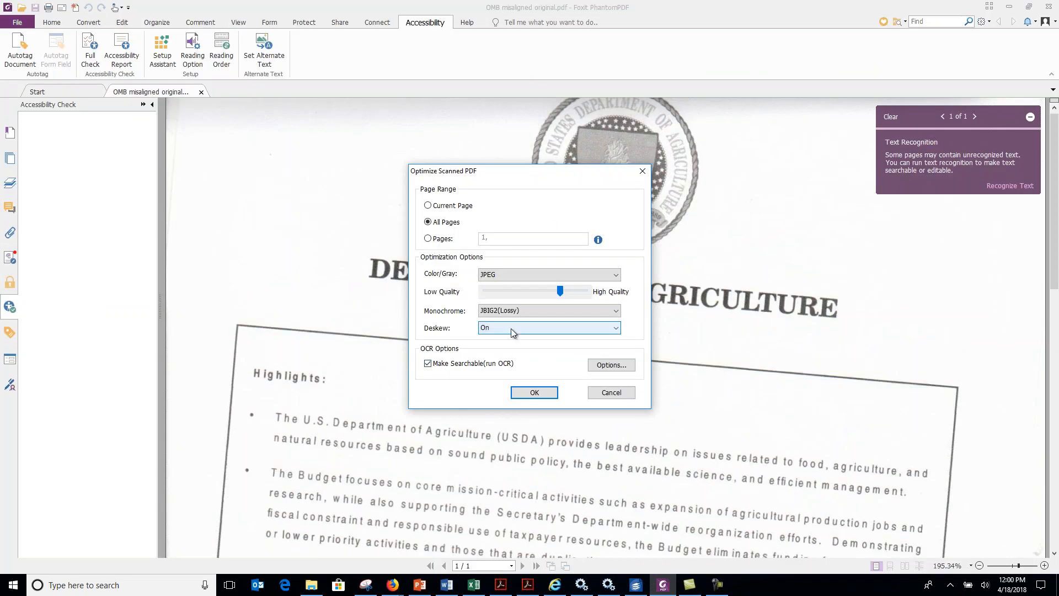
click(535, 391)
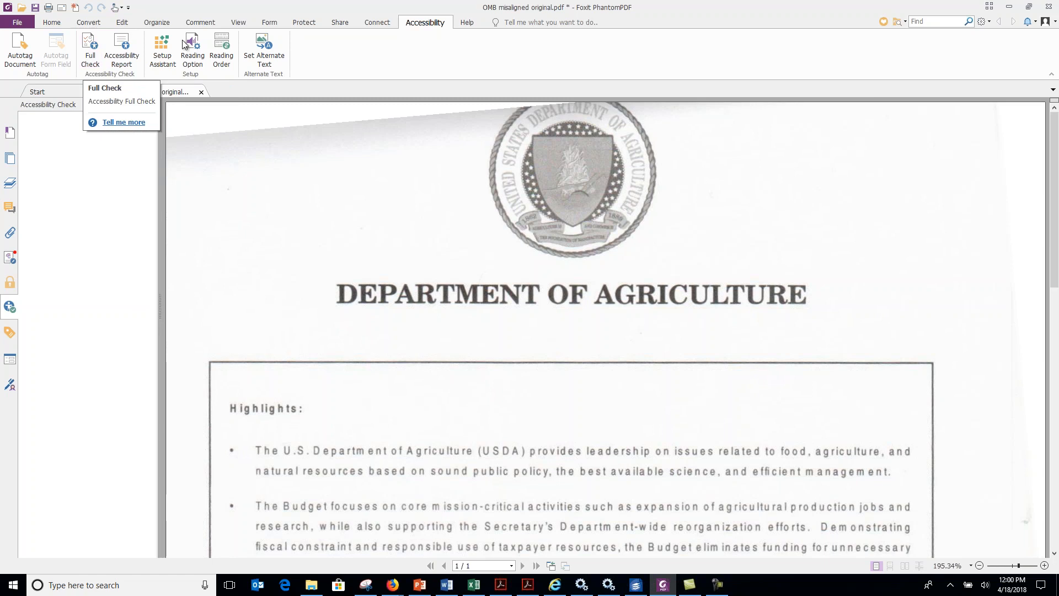
Find the Action Wizard and start the Make Accessible action on OMB misaligned original.pdf.
click(550, 23)
text(action)
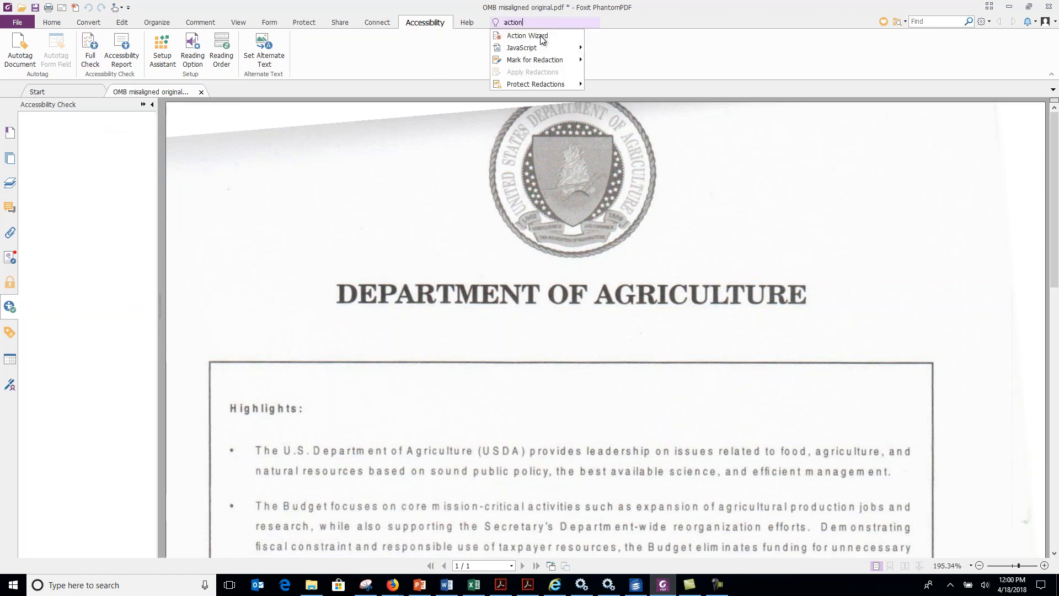
click(549, 36)
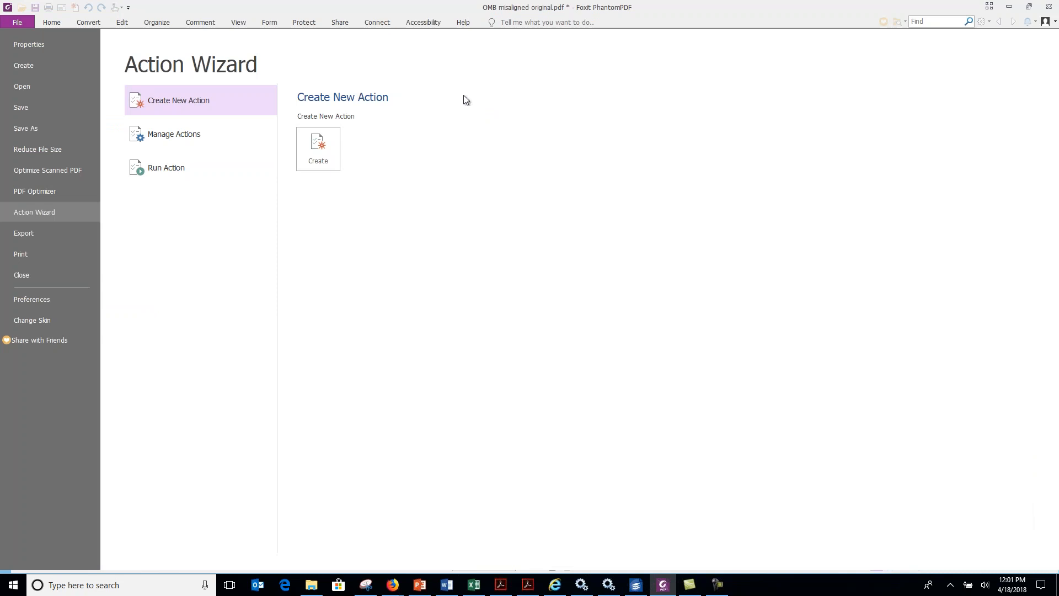
click(174, 173)
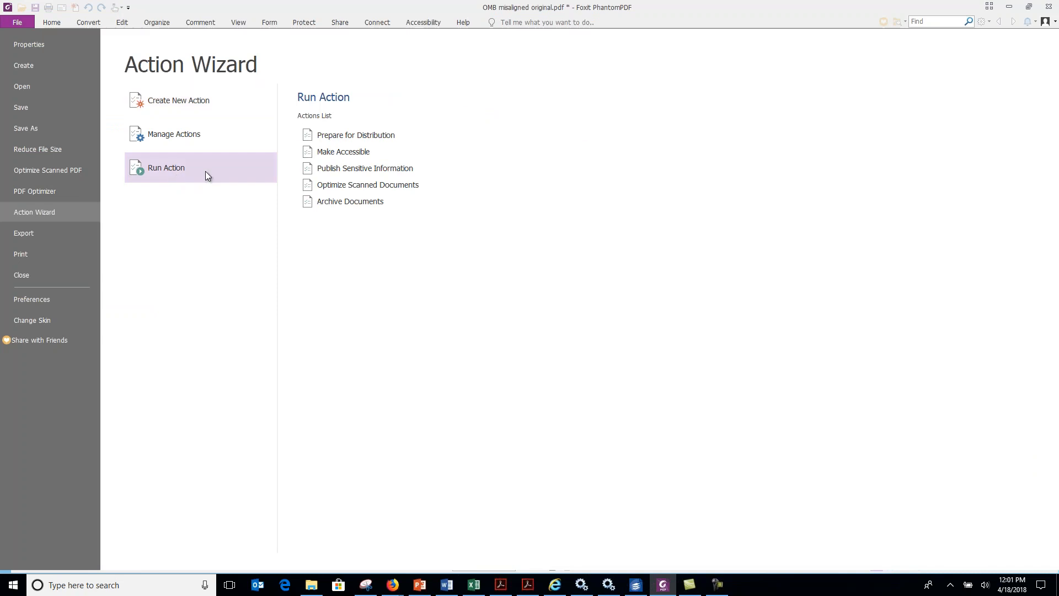
click(344, 156)
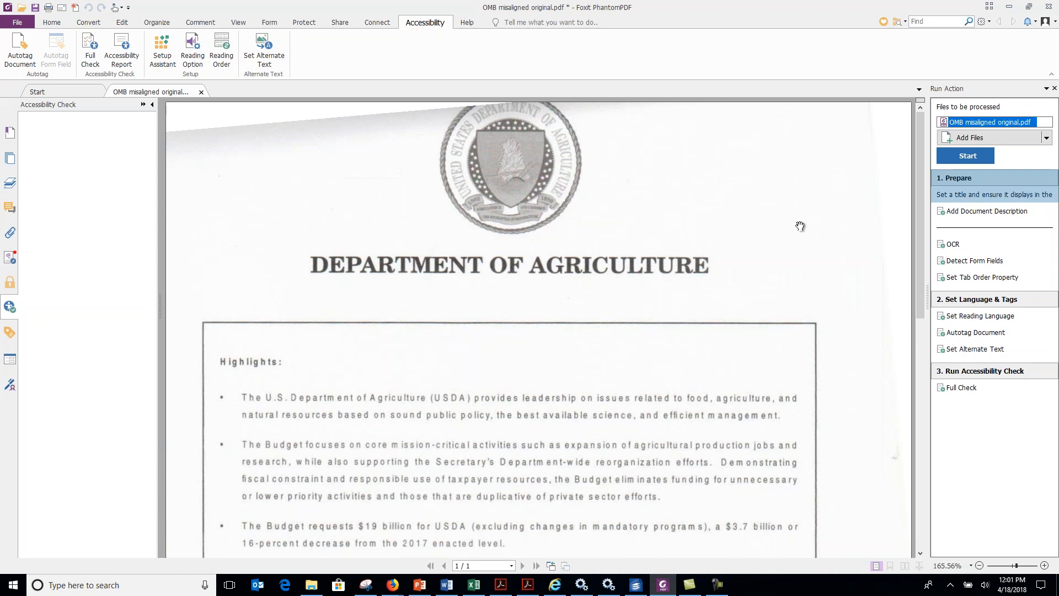
click(967, 156)
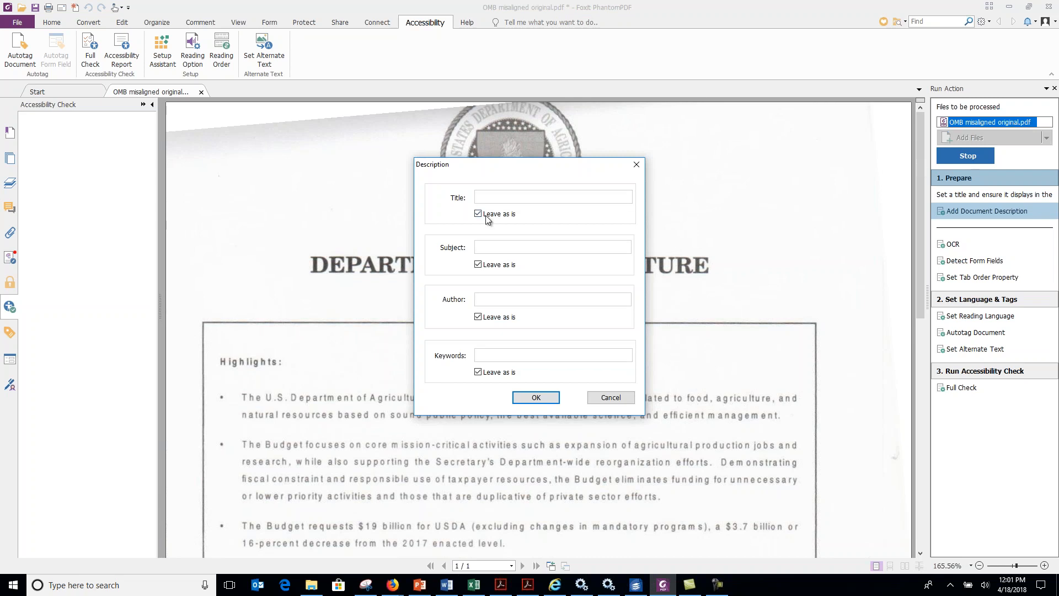
Set the document title to Dept of Agriculture OMB and run English OCR with Searchable Text Image output.
click(478, 214)
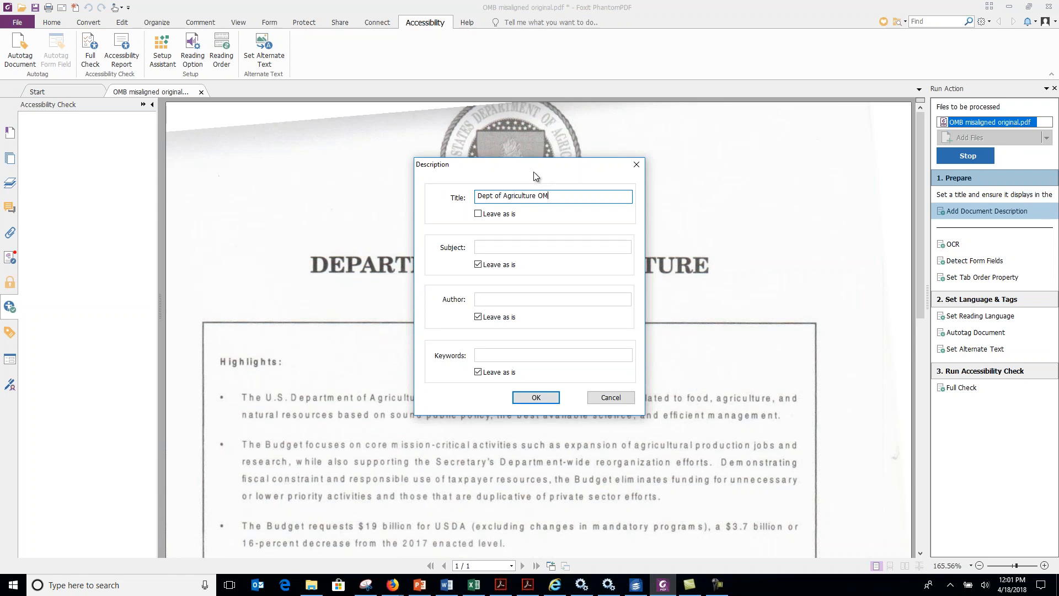
click(548, 406)
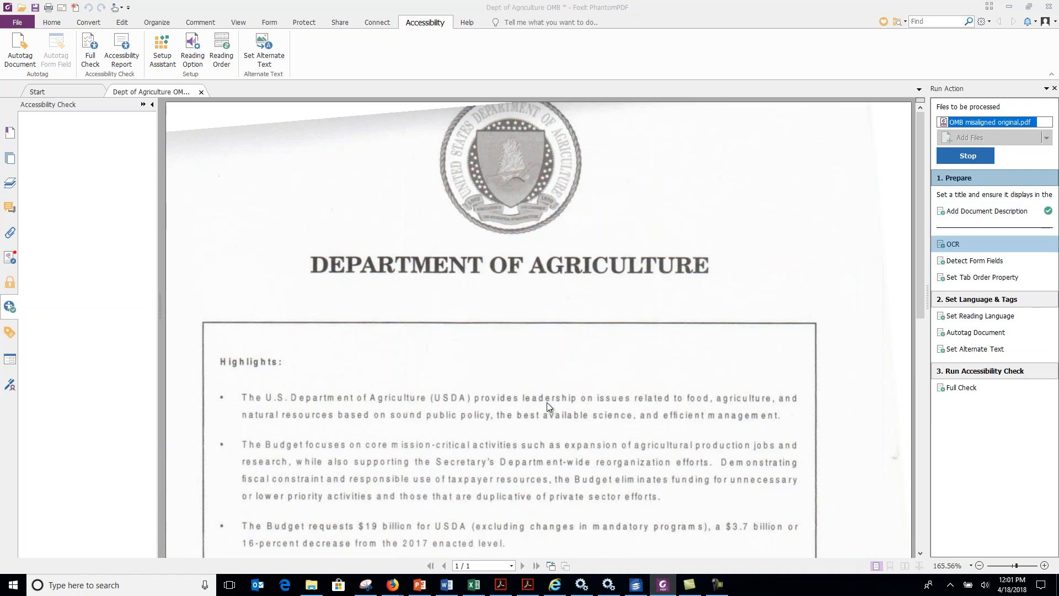
click(620, 237)
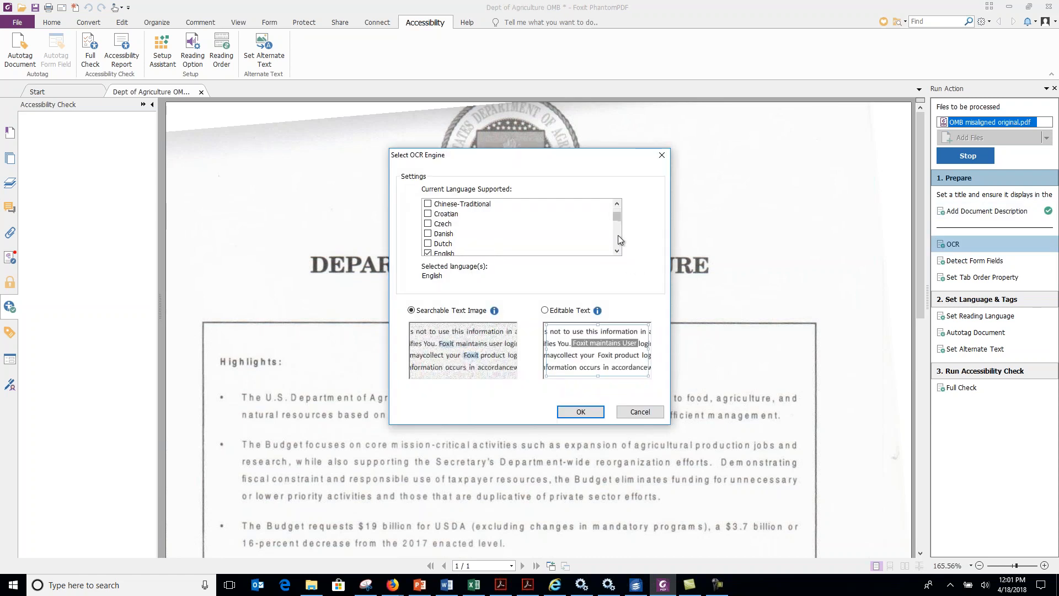
click(581, 412)
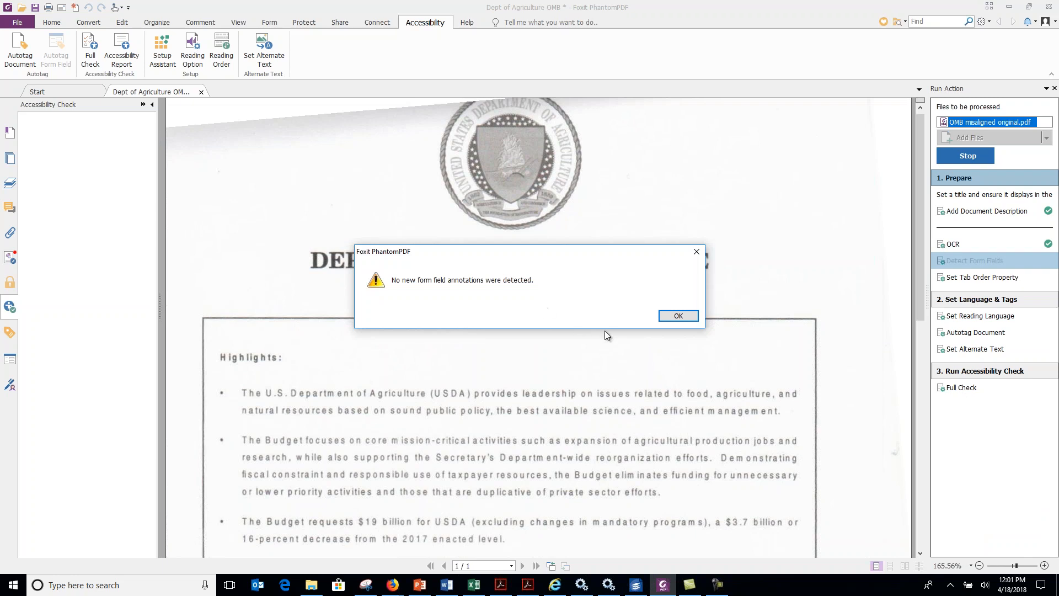
Set the reading language to English and carry the action through to the full accessibility check with a report created.
click(677, 319)
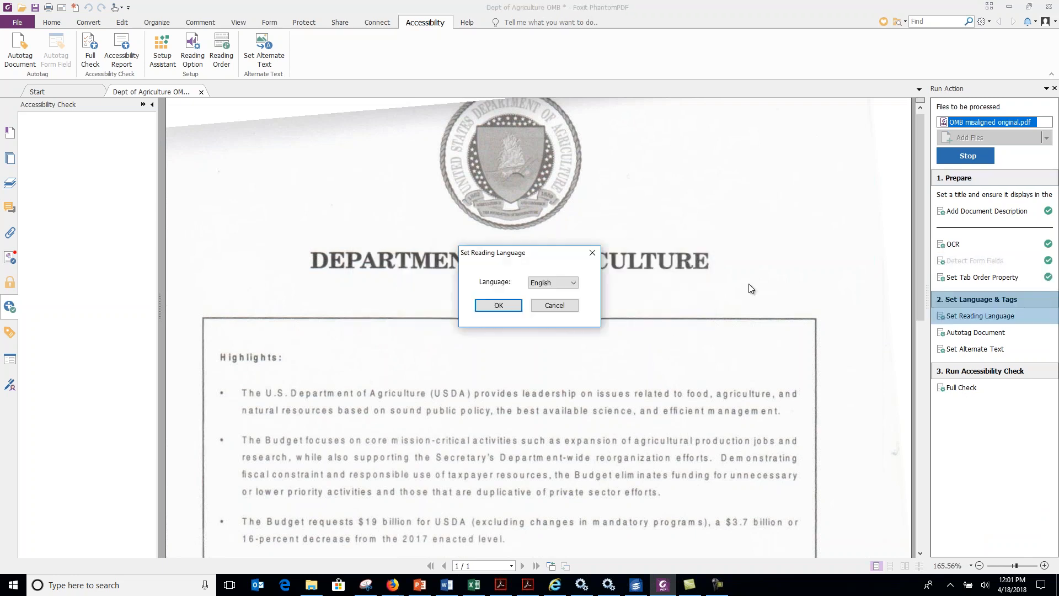
click(505, 306)
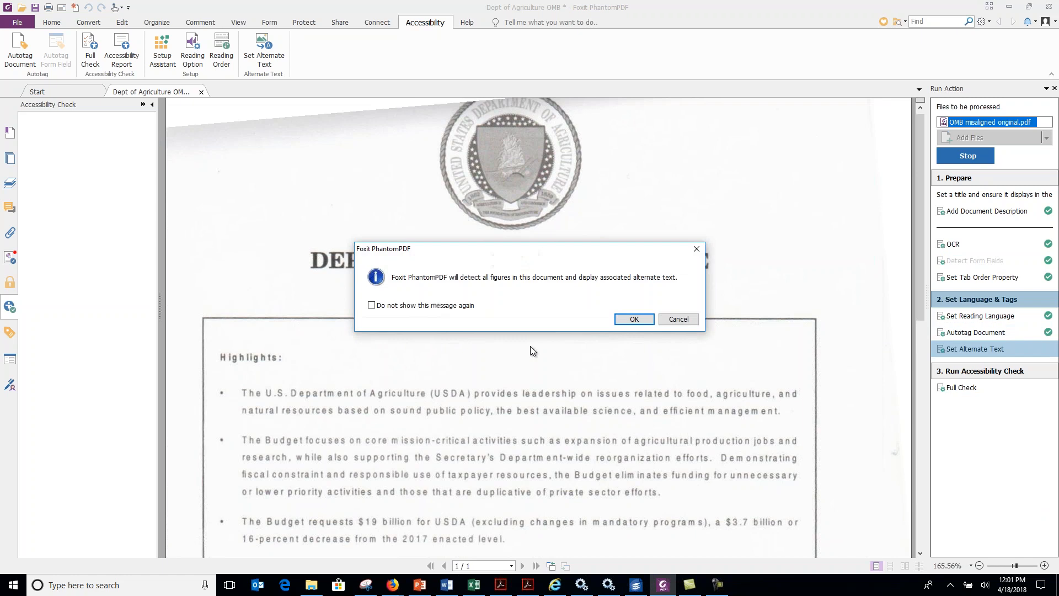
click(646, 319)
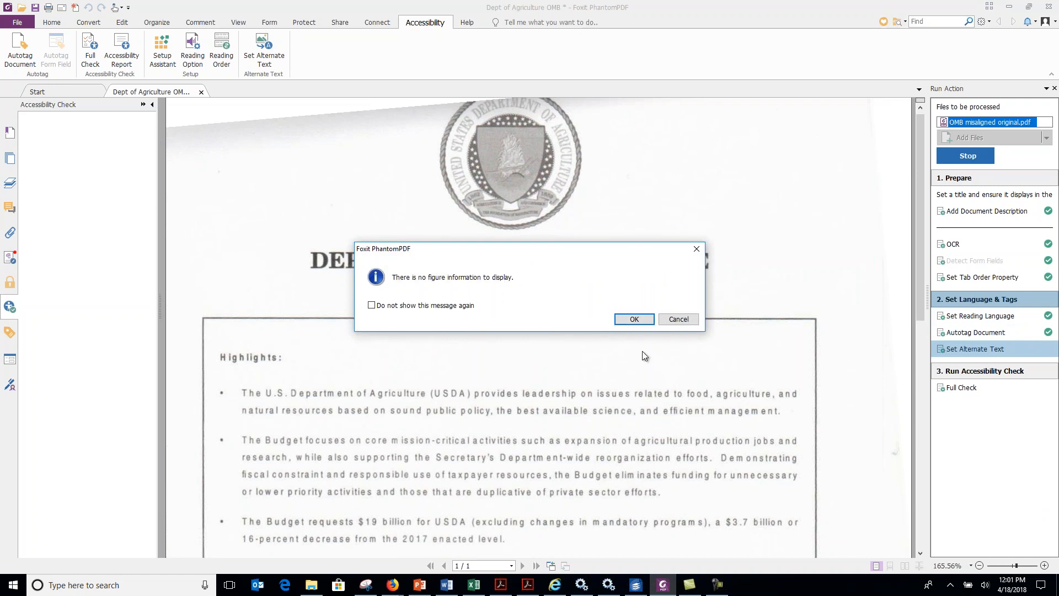
click(635, 318)
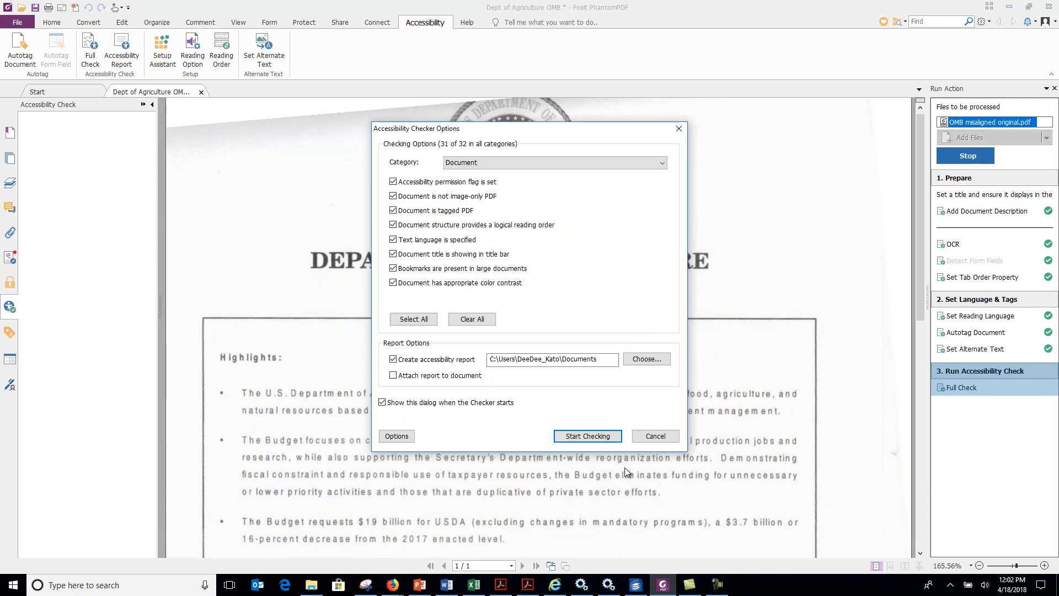
click(600, 436)
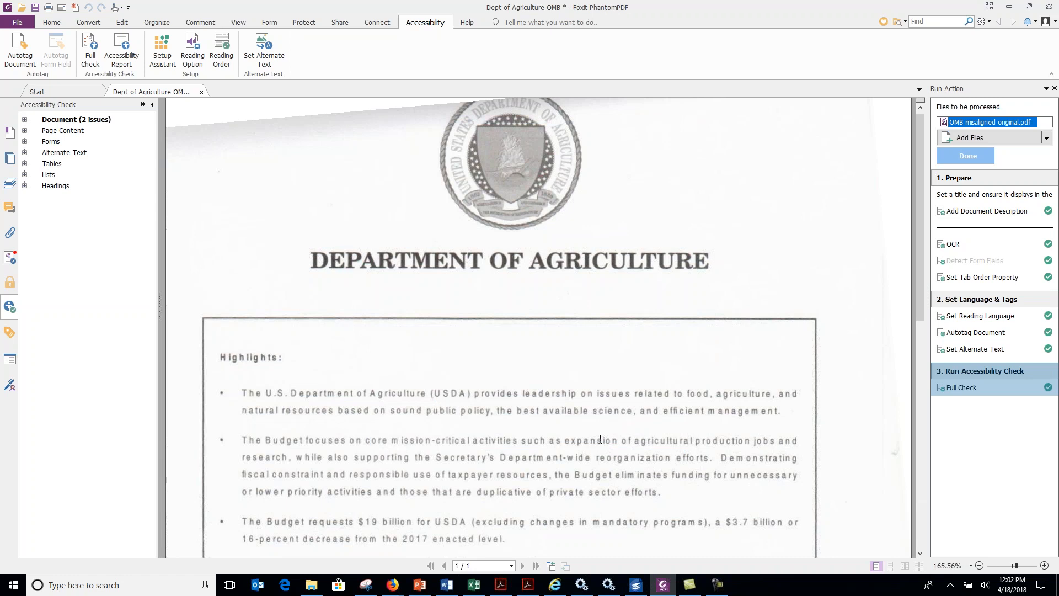
Open Touch Up Reading Order and examine the order of the numbered content groups down the whole page.
click(225, 50)
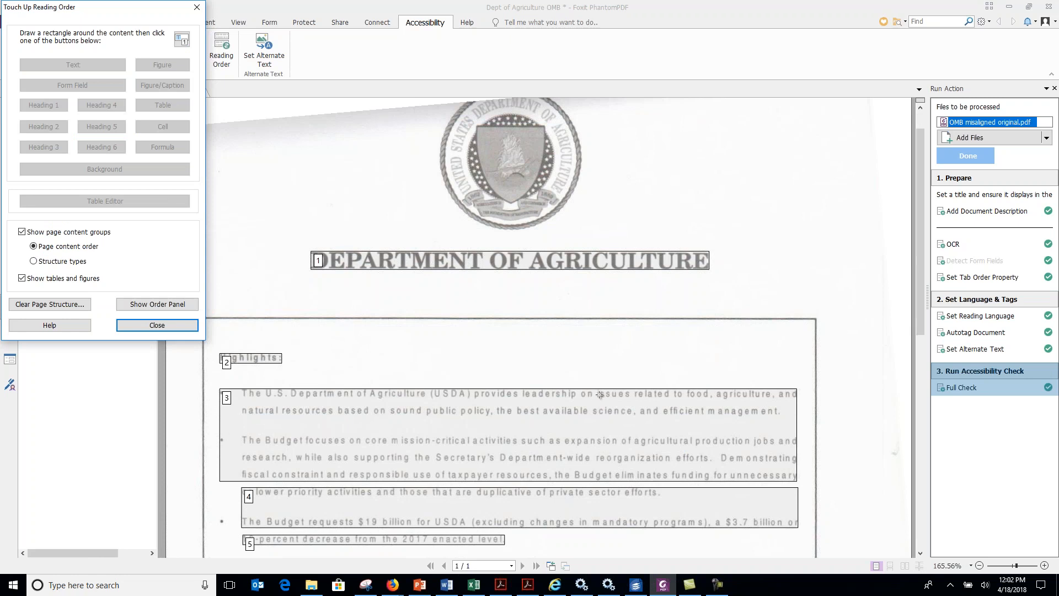
scroll(600, 398, down, 1)
scroll(600, 397, down, 2)
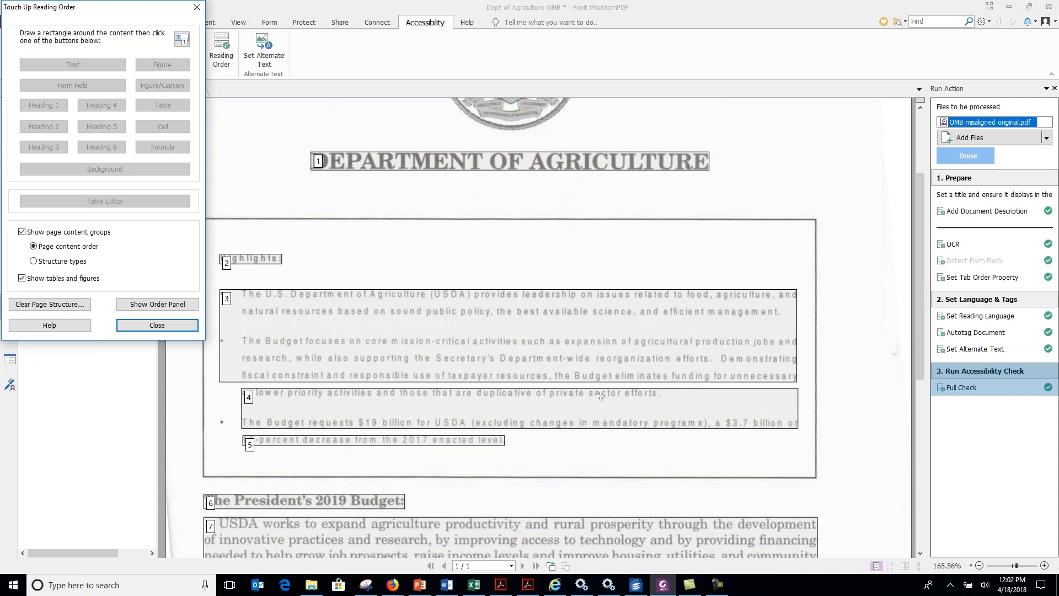
scroll(599, 395, down, 1)
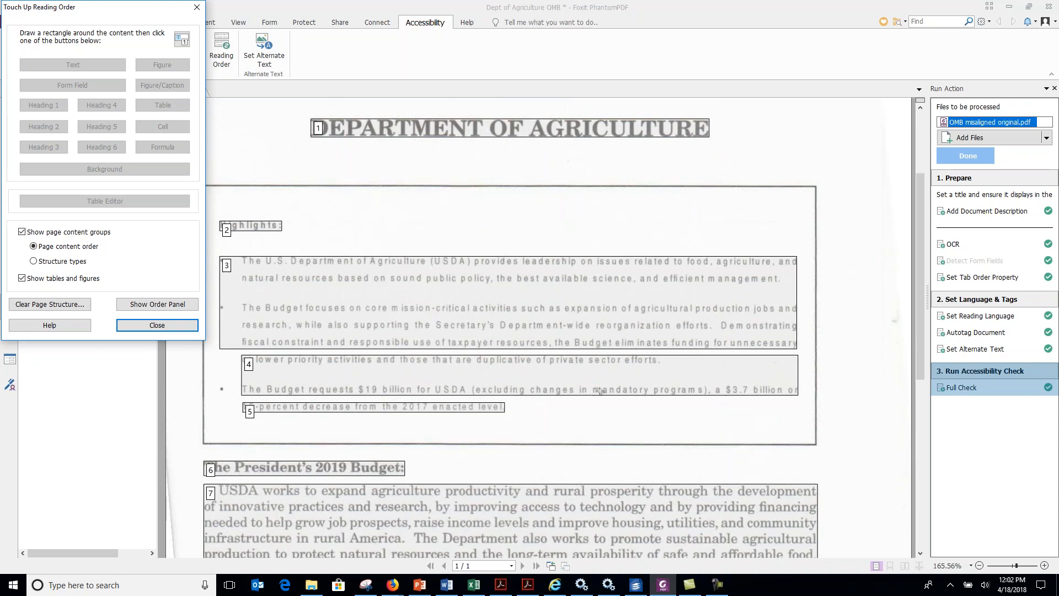
scroll(597, 387, down, 3)
scroll(597, 388, down, 6)
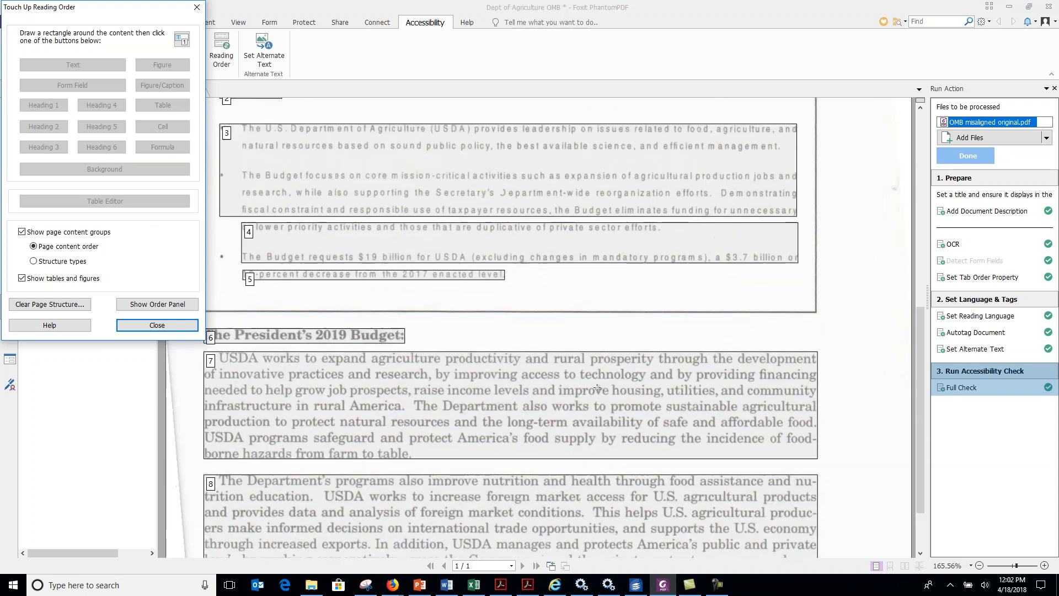
scroll(596, 389, down, 2)
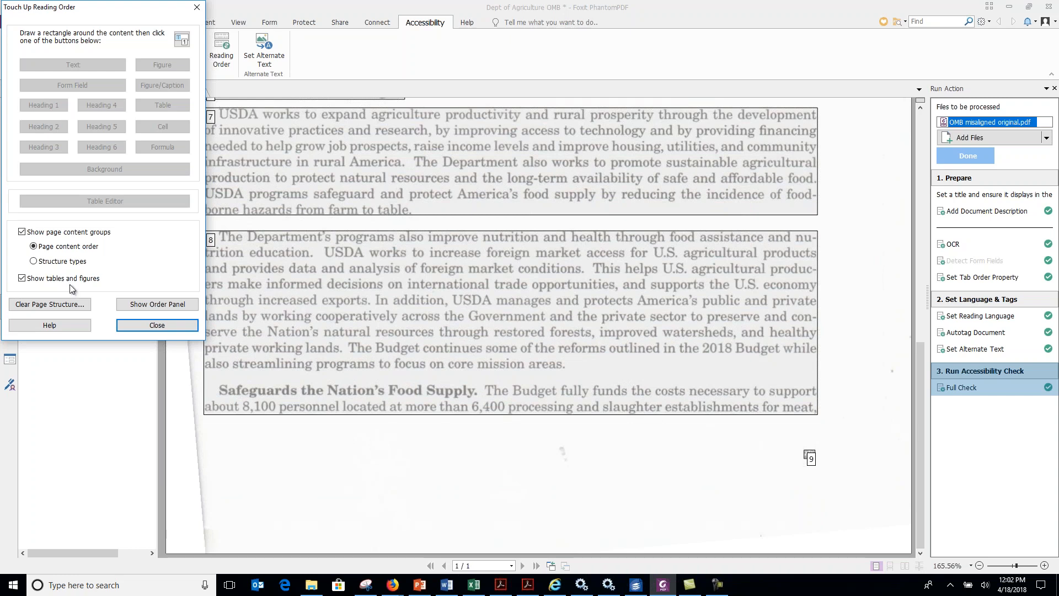
Display the content groups by structure type and check the tags on the headings, list items and paragraphs.
click(34, 261)
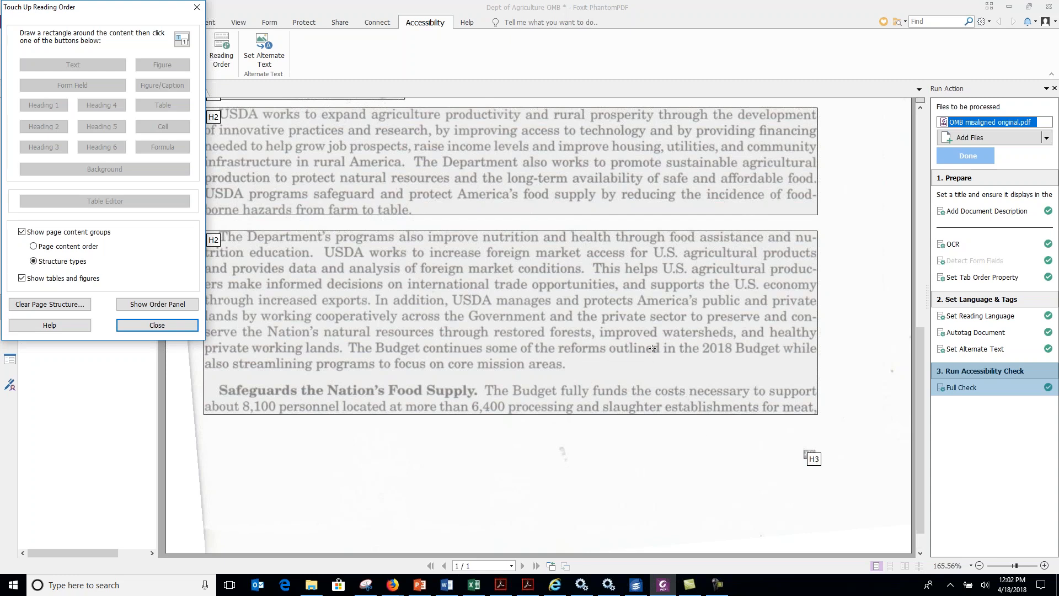
scroll(653, 348, up, 3)
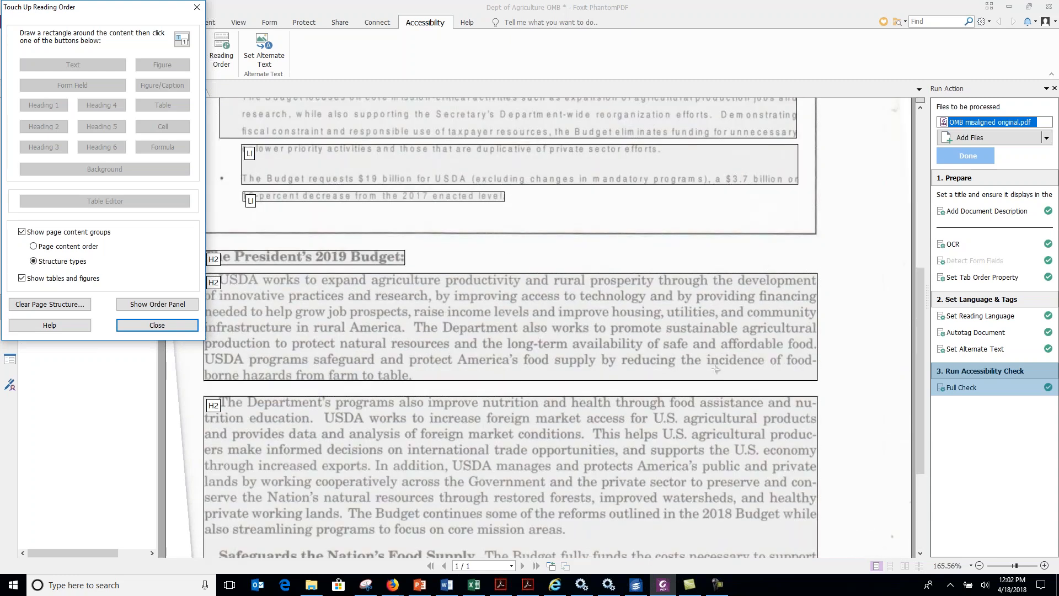
scroll(715, 368, up, 3)
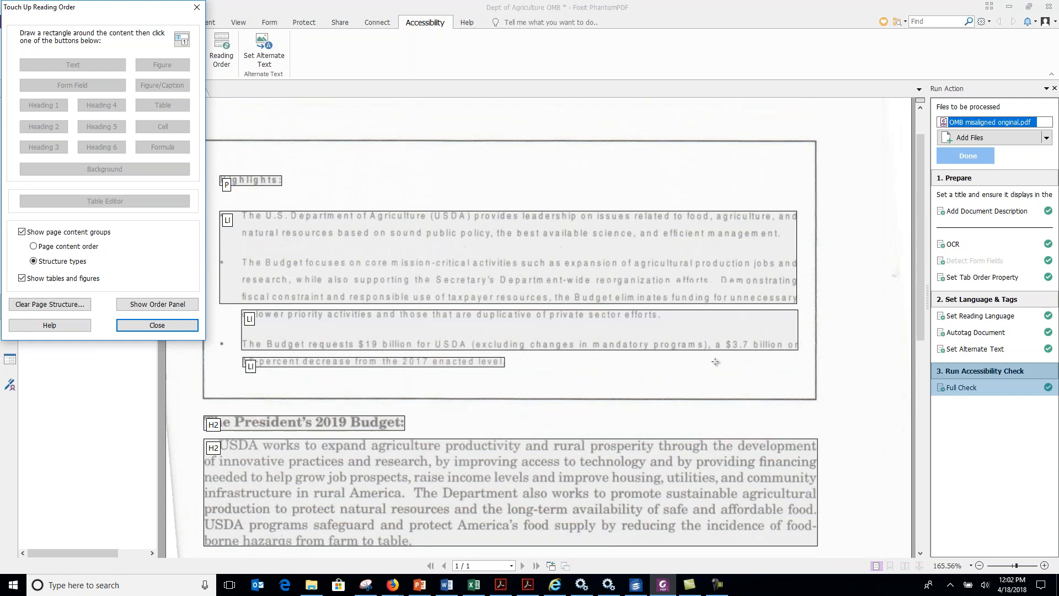
scroll(715, 361, up, 2)
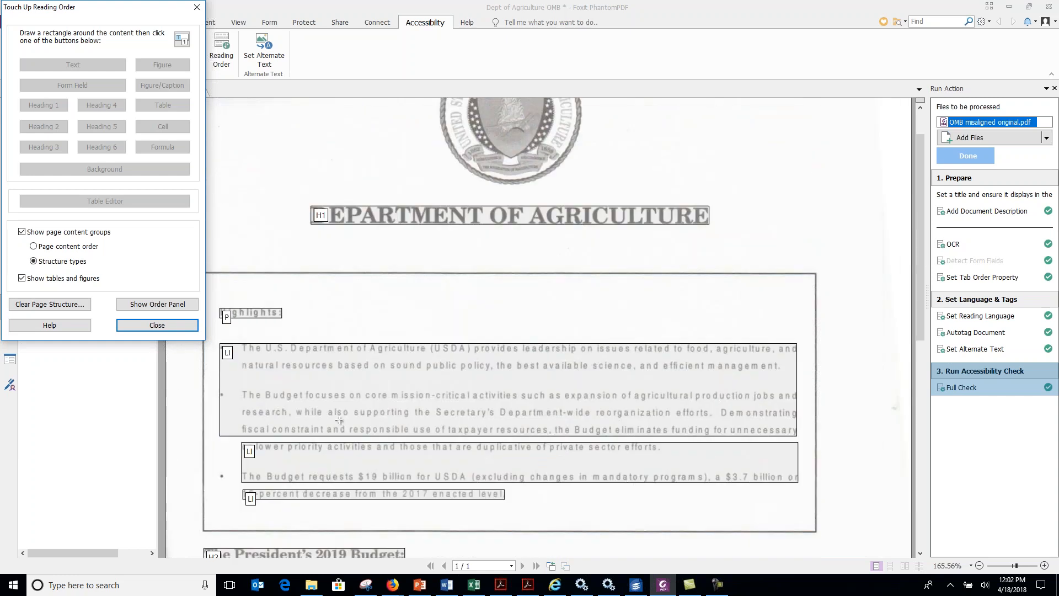
scroll(555, 345, down, 2)
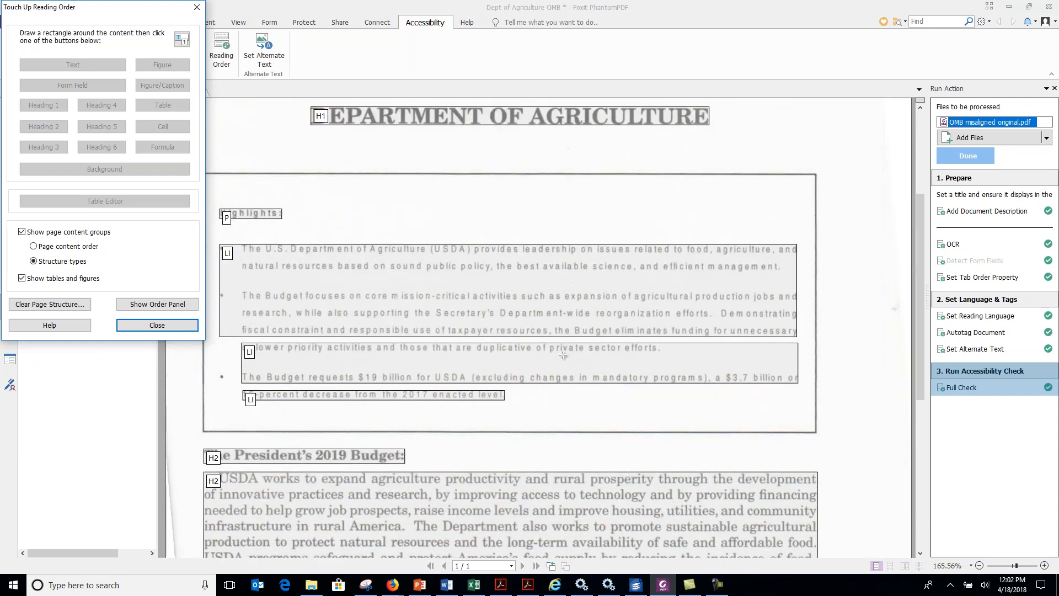
scroll(563, 355, down, 2)
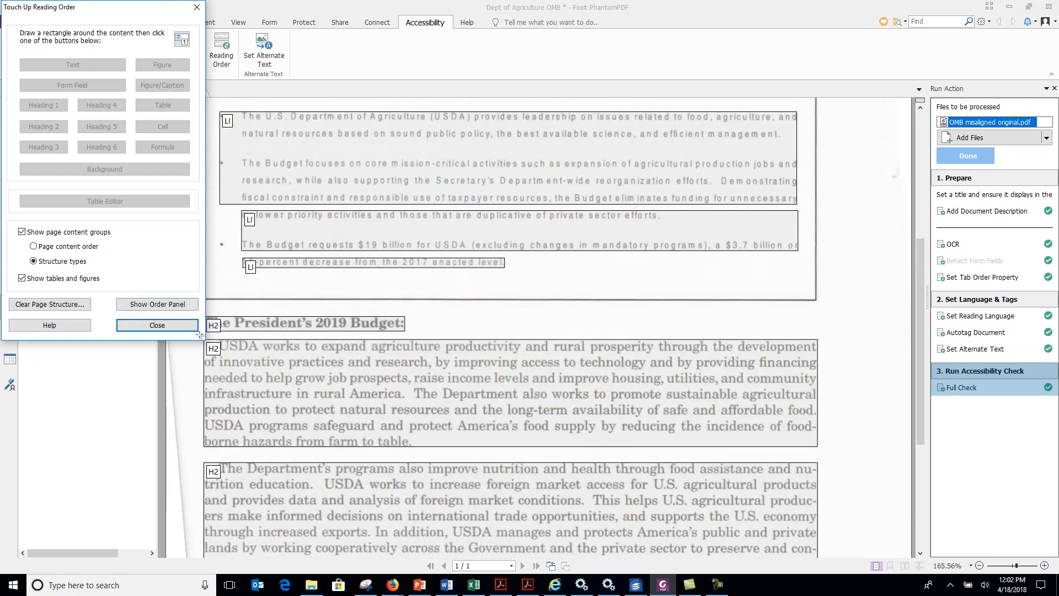
Retag the two body text blocks below The President's 2019 Budget heading as text.
click(261, 370)
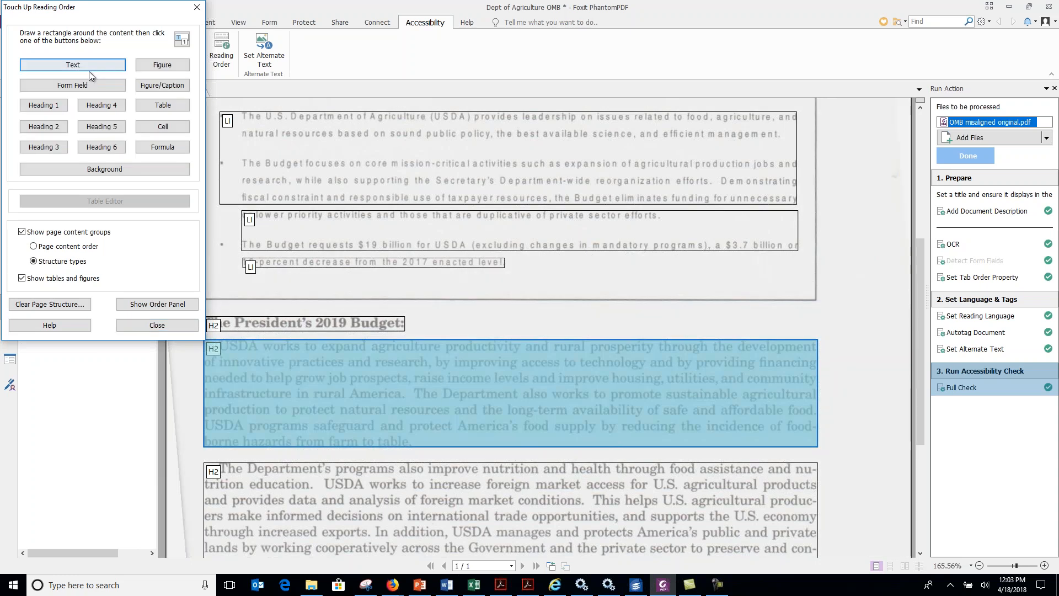
click(85, 66)
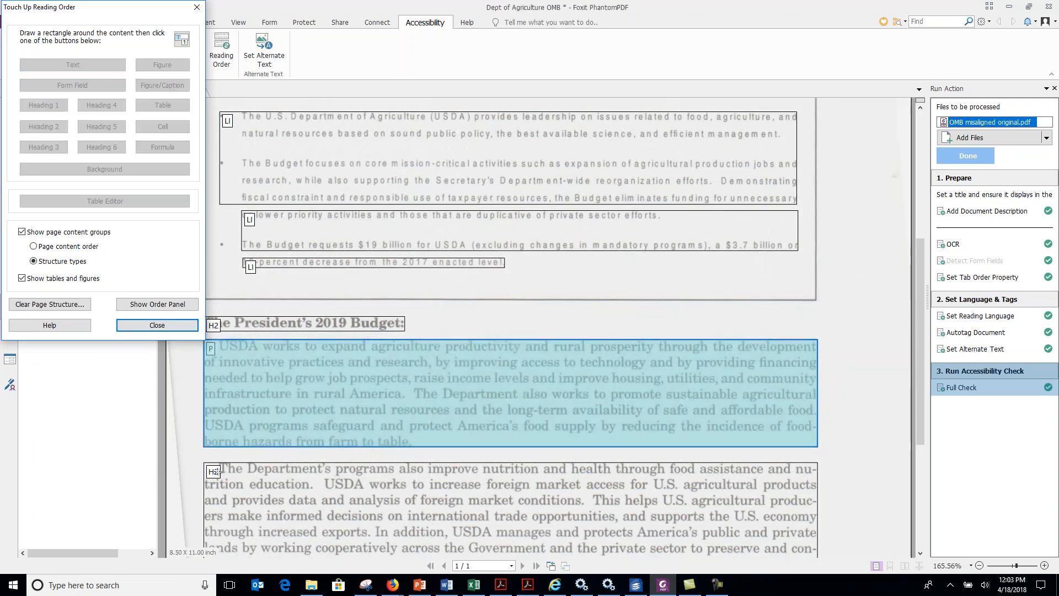
click(294, 486)
scroll(294, 485, down, 3)
click(81, 69)
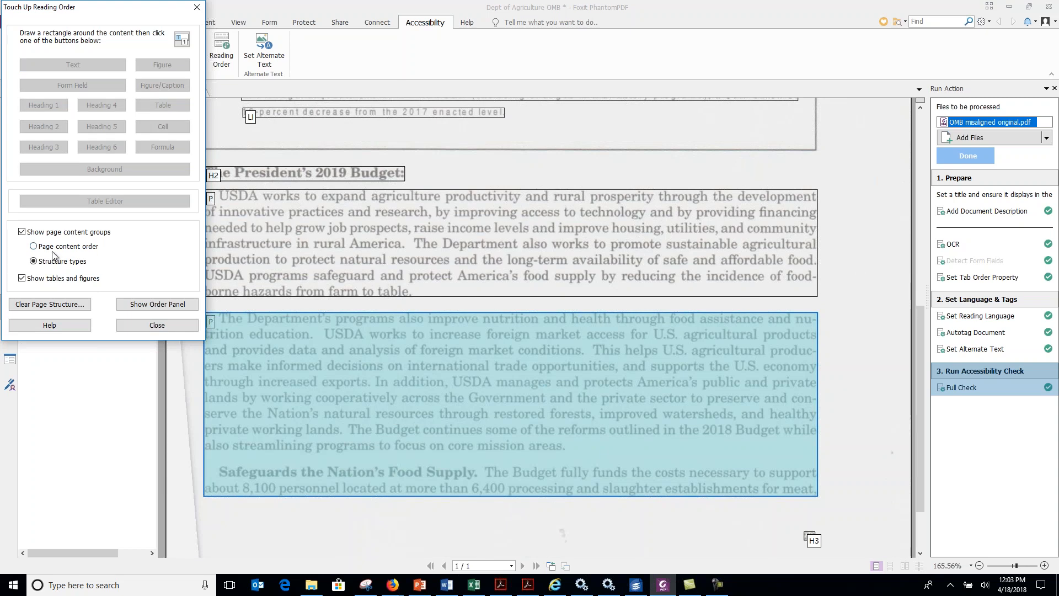
Close Touch Up Reading Order and delete the H3 tag that holds page number 23 from the document's tag tree.
click(33, 247)
click(157, 326)
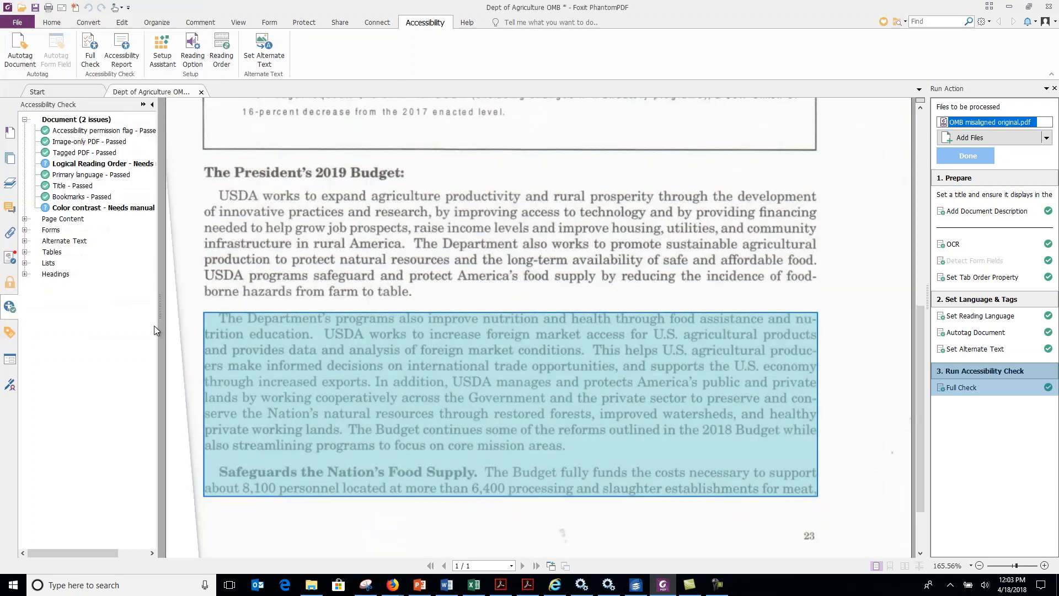
click(10, 332)
click(36, 146)
click(47, 239)
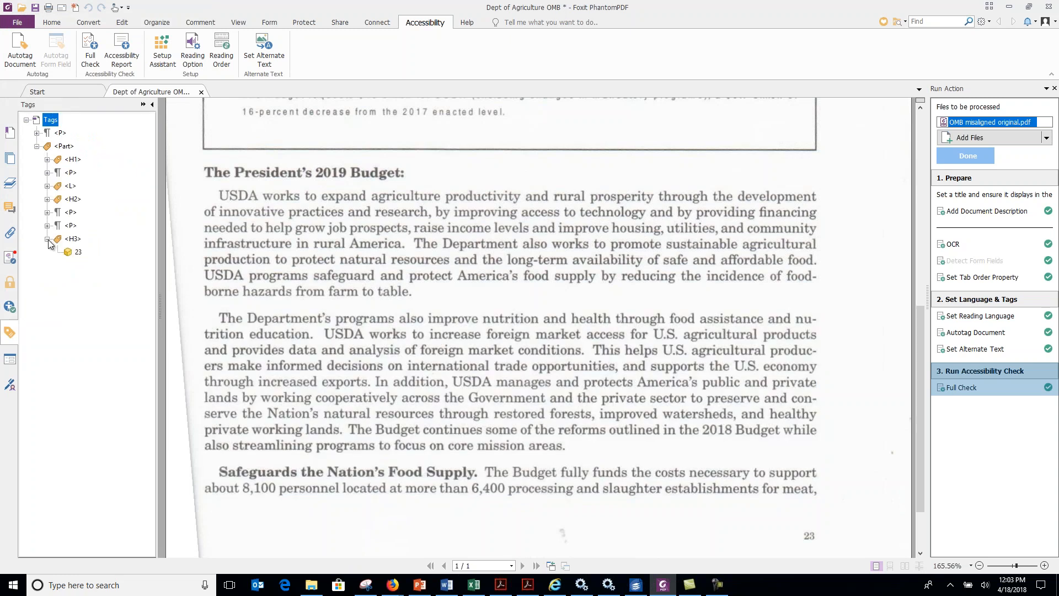
right_click(72, 242)
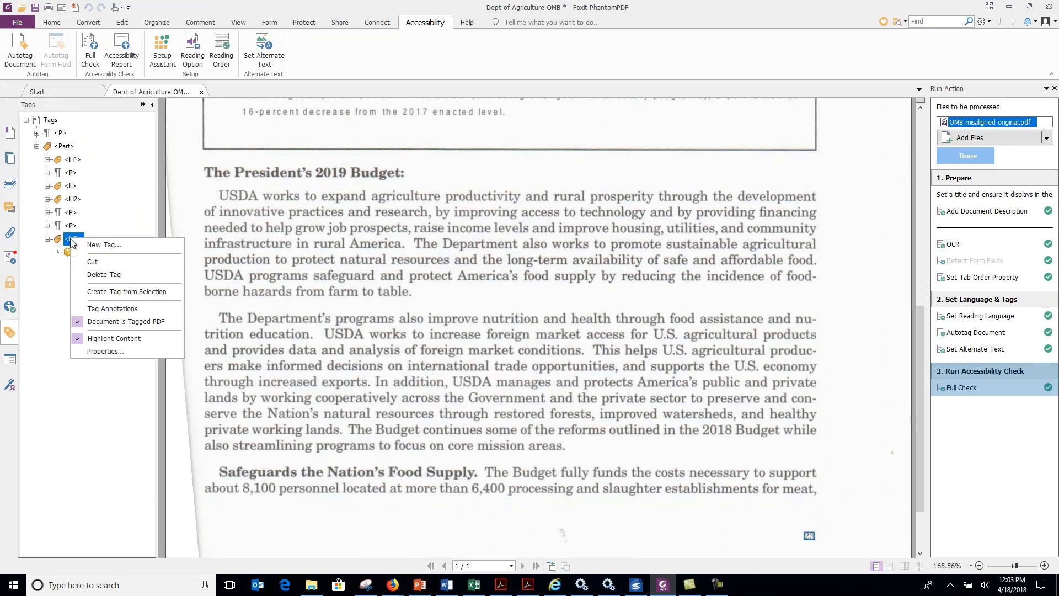
click(91, 274)
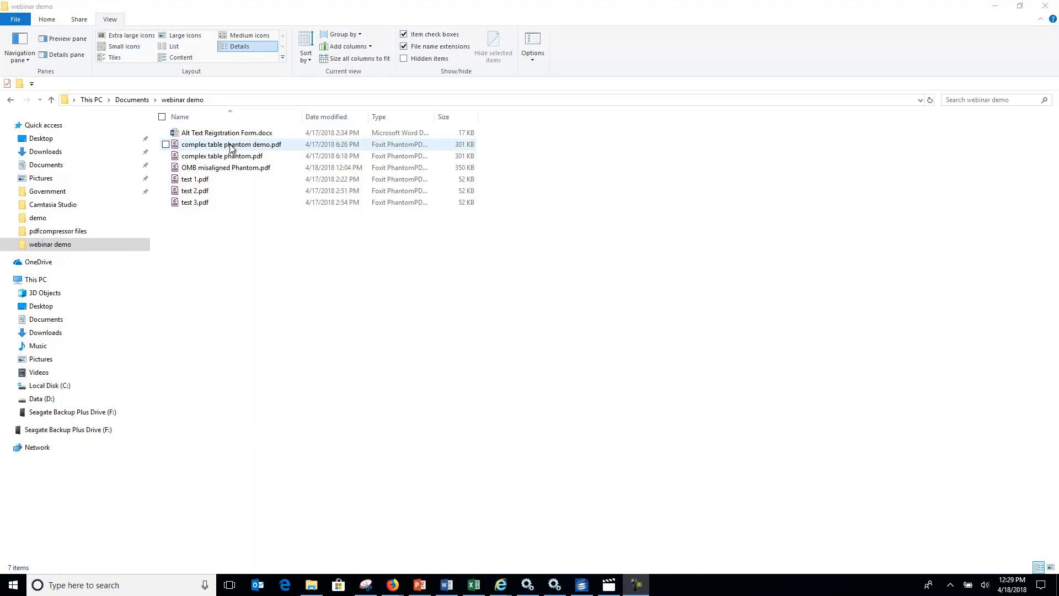
Sort the webinar demo folder by date modified and bring up the available actions for OMB misaligned Phantom.pdf.
click(323, 117)
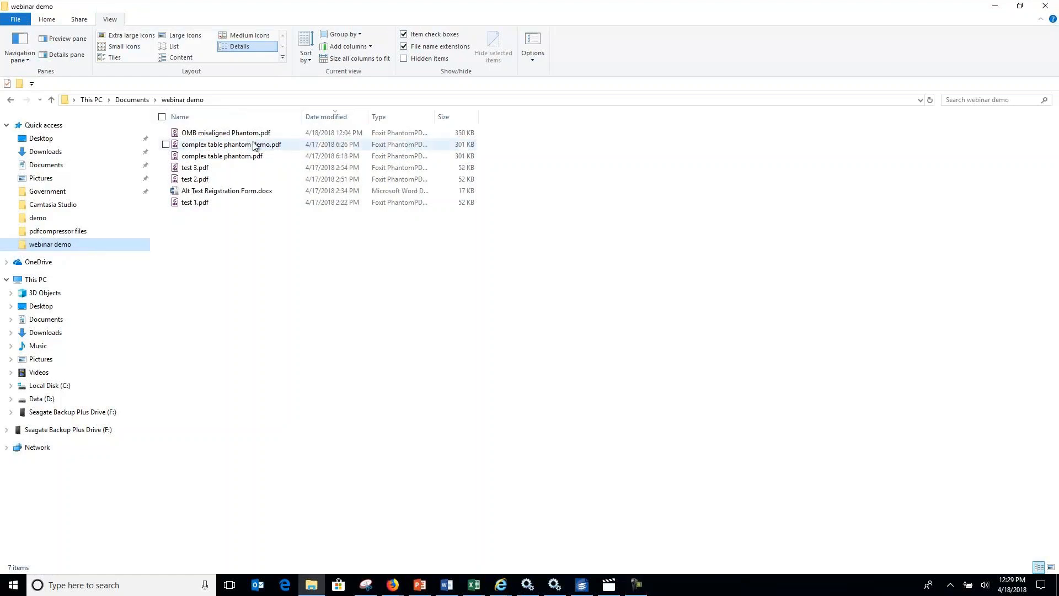
right_click(236, 133)
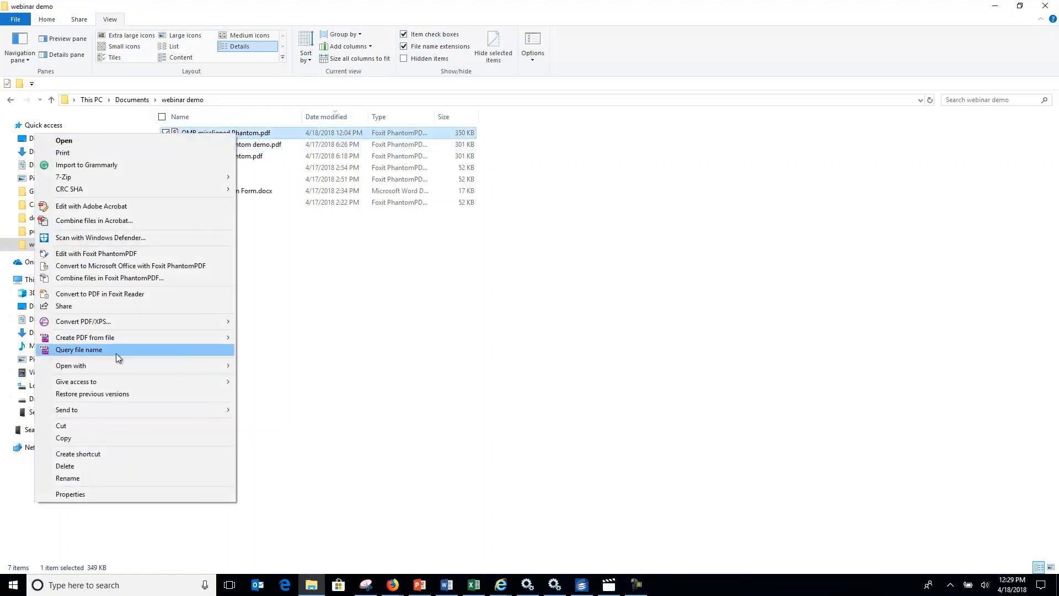
Exit the full-screen demo playback and launch the Simple Table demo from the Learning Points slide, allowing its file to open.
right_click(773, 277)
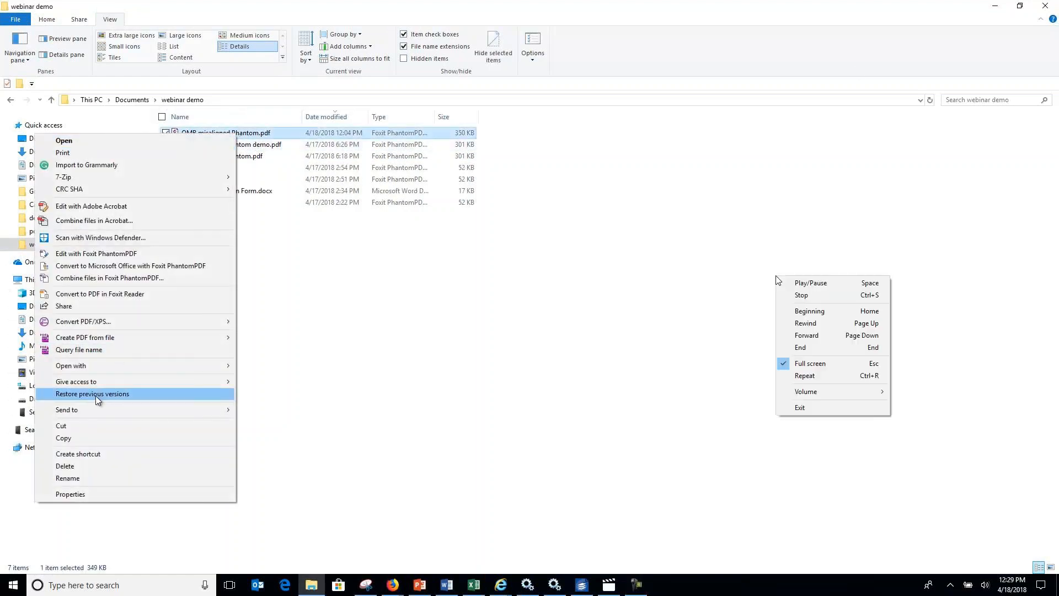
click(827, 408)
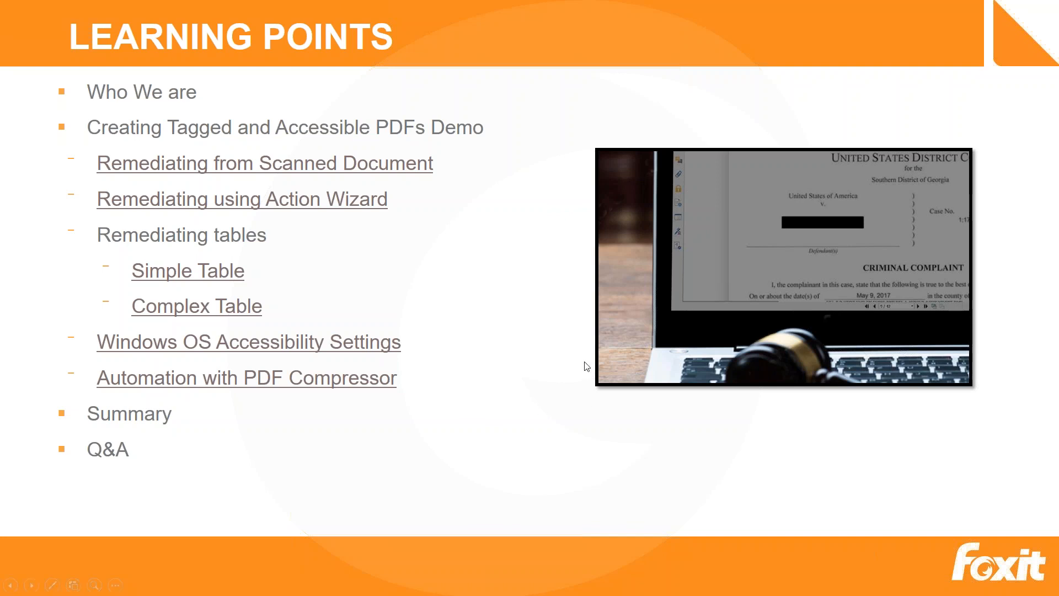
click(182, 272)
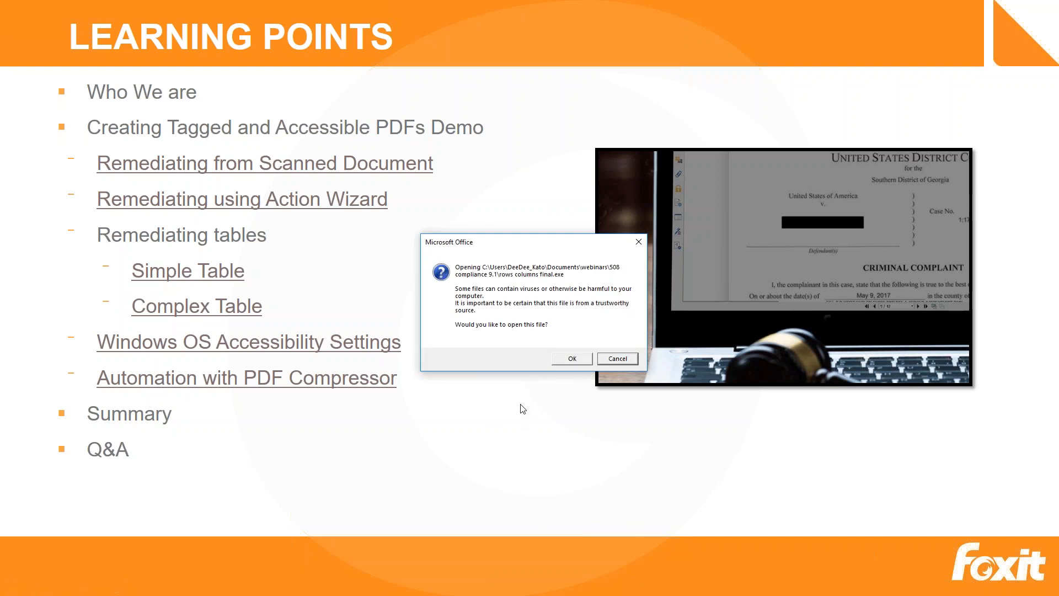
click(573, 359)
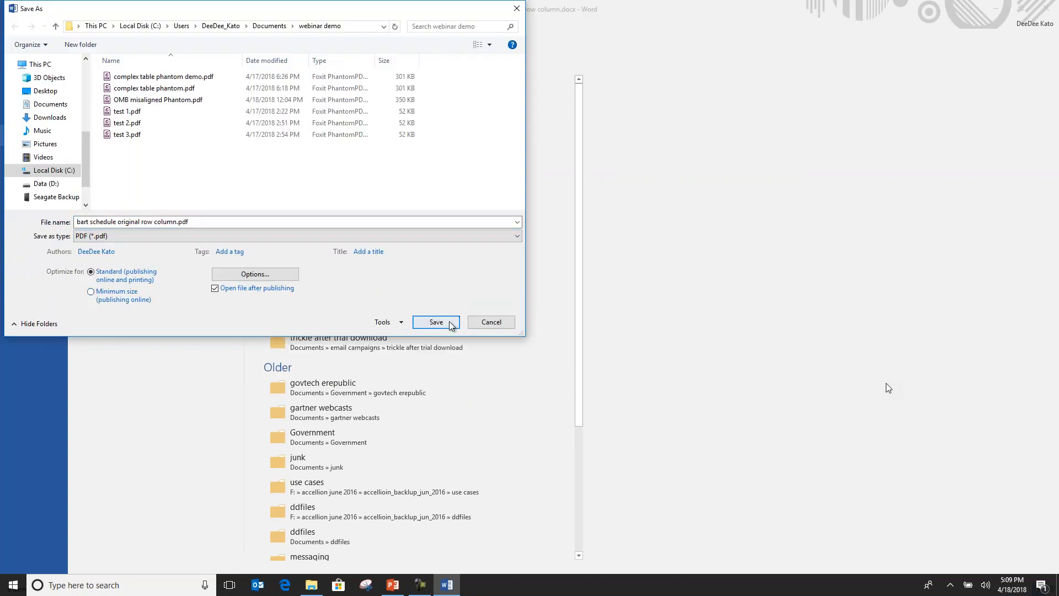
Publish the Word schedule as bart schedule original row column.pdf in the webinar demo folder and dismiss the Share Files welcome window.
click(449, 325)
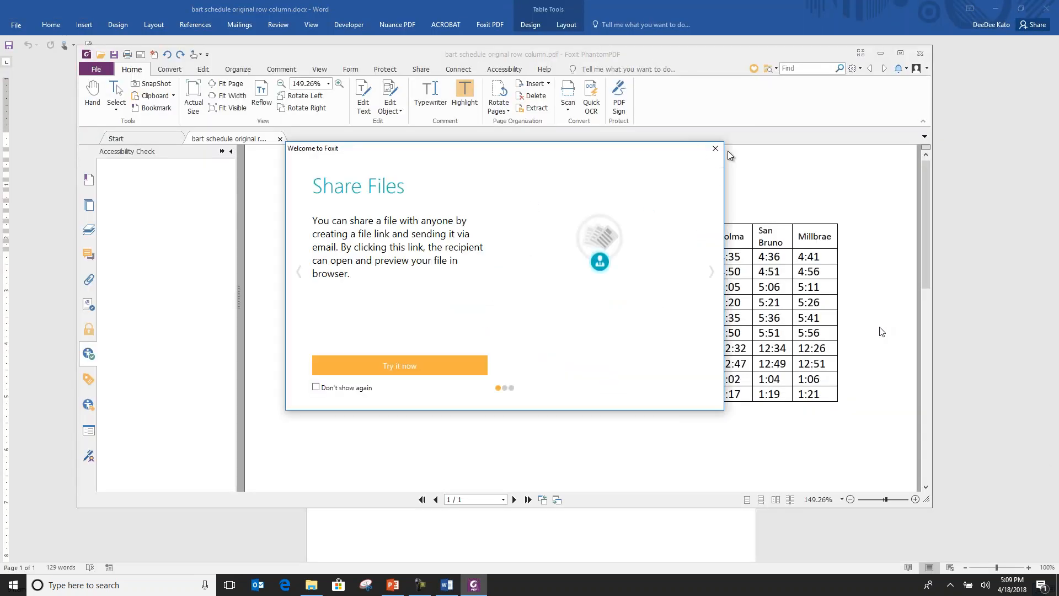
click(716, 148)
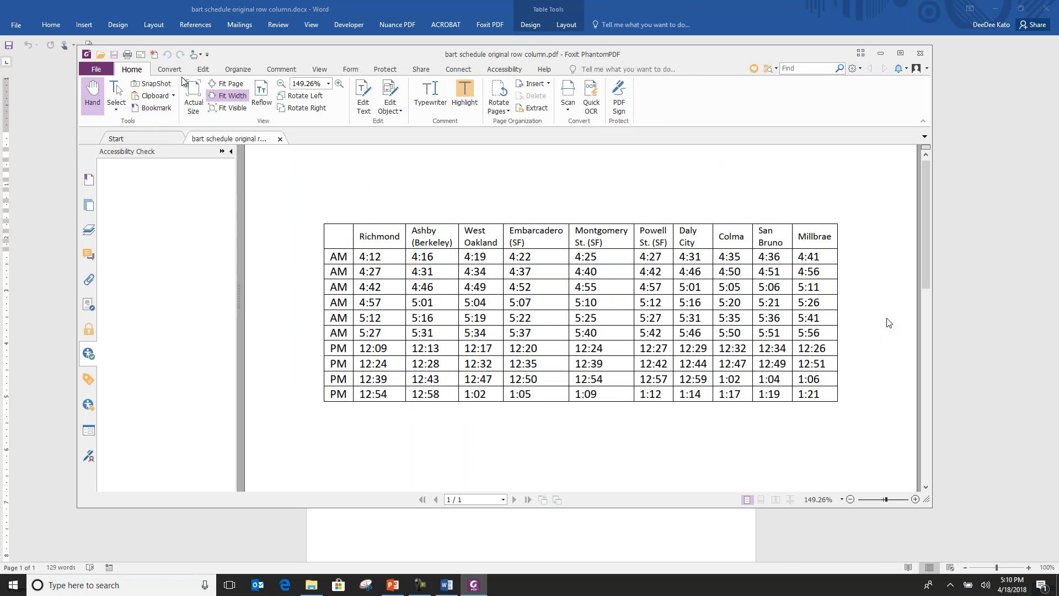
Run a full accessibility check on the schedule PDF with the offered checking options.
click(504, 71)
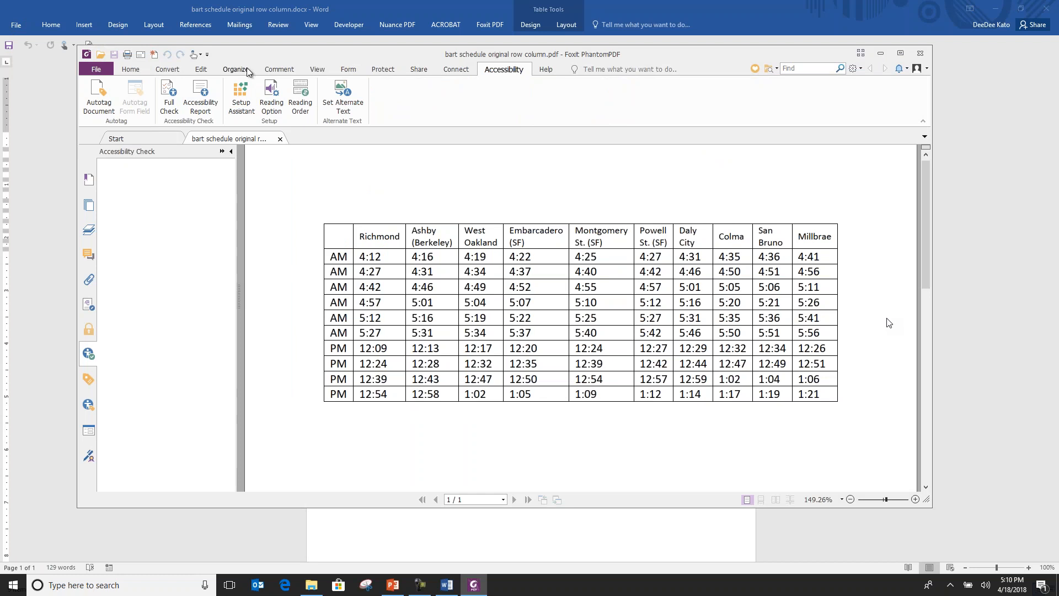
click(183, 108)
click(573, 429)
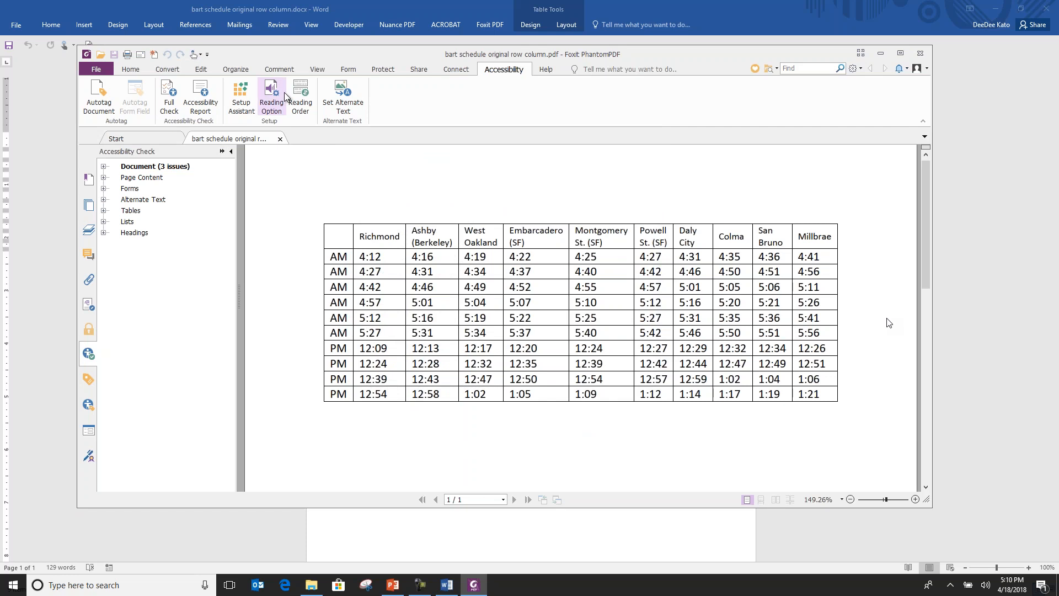
Examine the schedule table's structure types in Touch Up Reading Order, then review the Document results of the accessibility check.
click(302, 100)
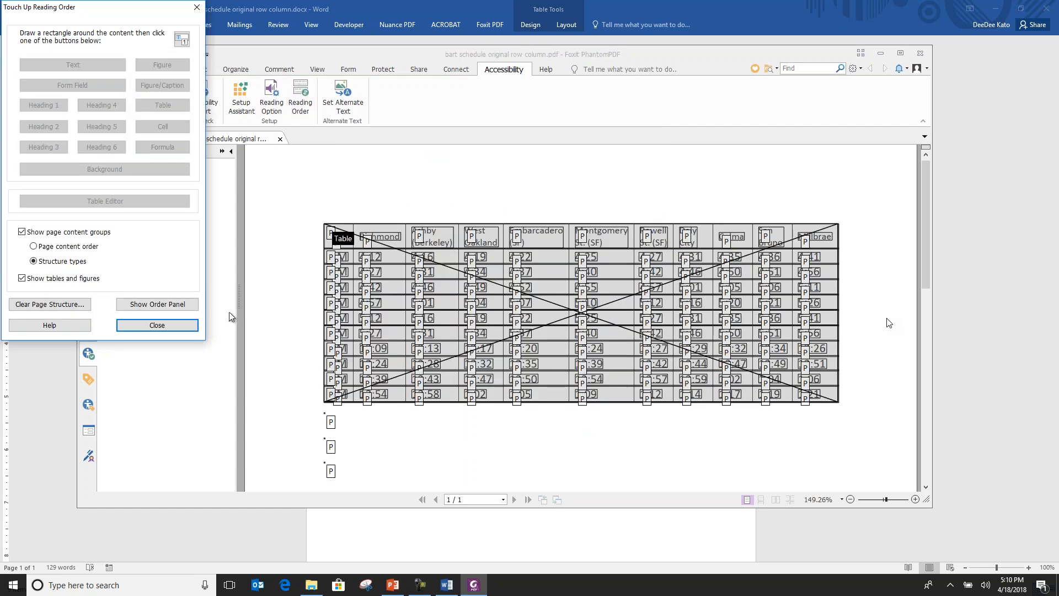
click(161, 328)
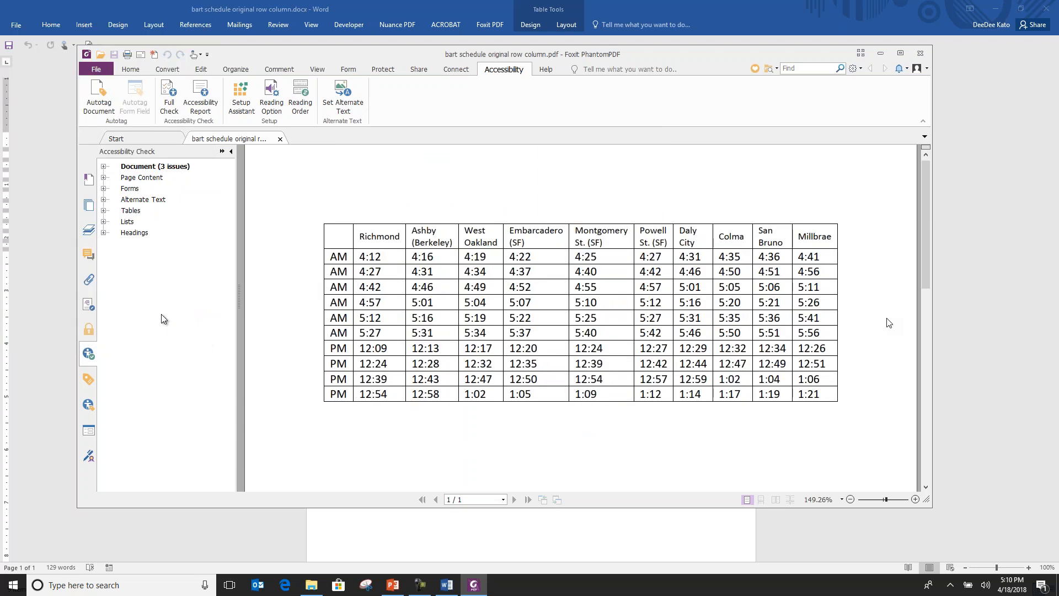
click(103, 167)
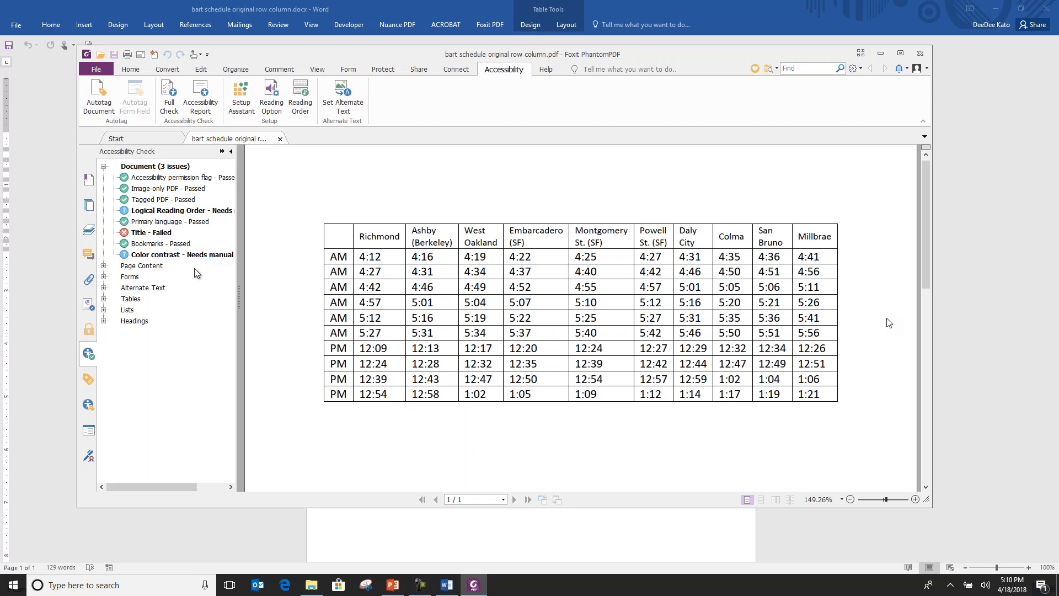
Autotag the document again, accepting the re-tag, and open the schedule table in the Table Editor from Touch Up Reading Order.
click(97, 104)
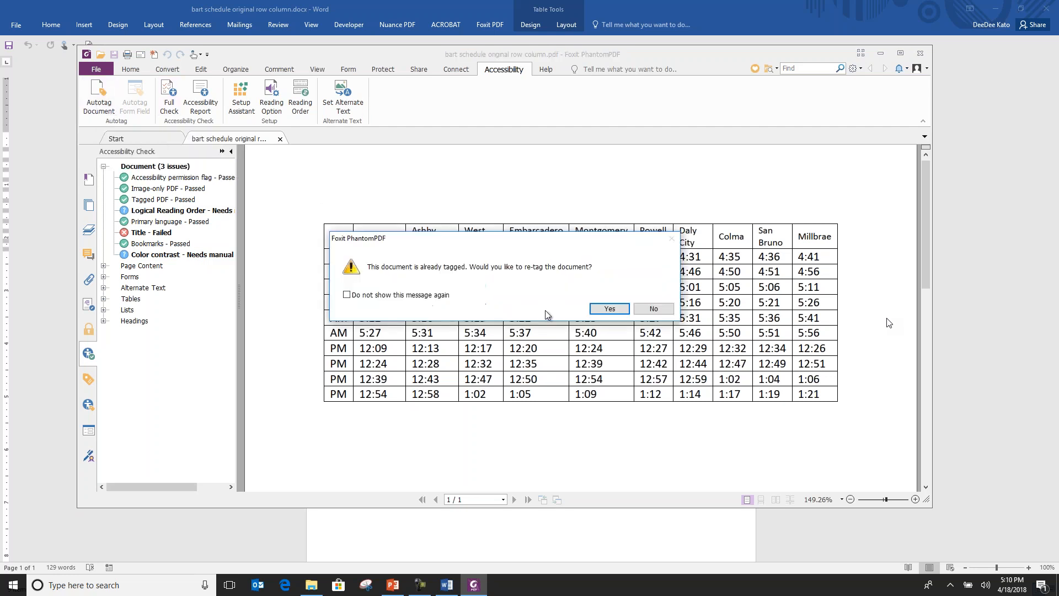
click(611, 313)
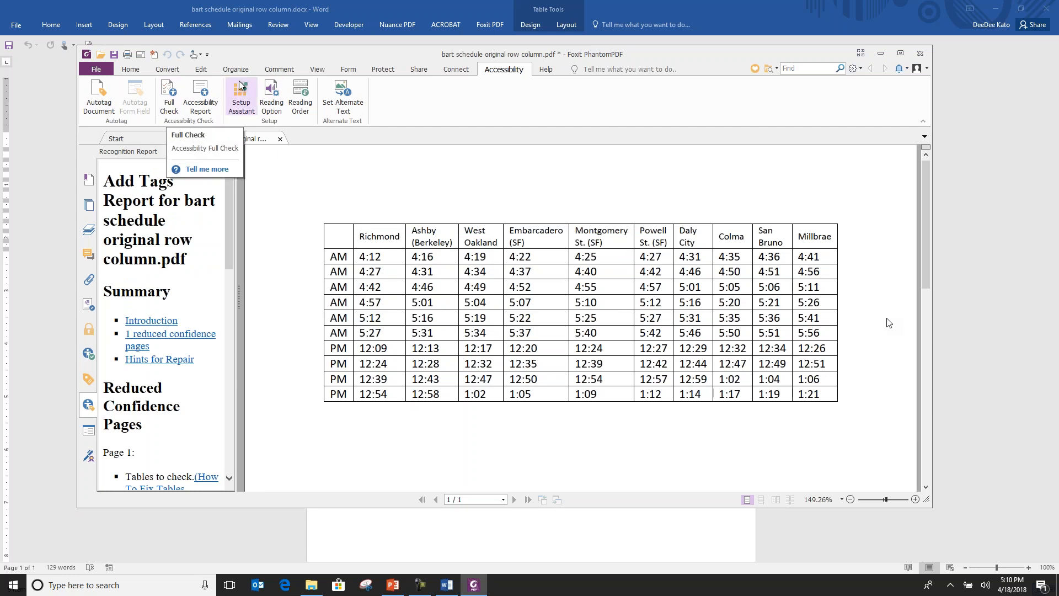
click(300, 99)
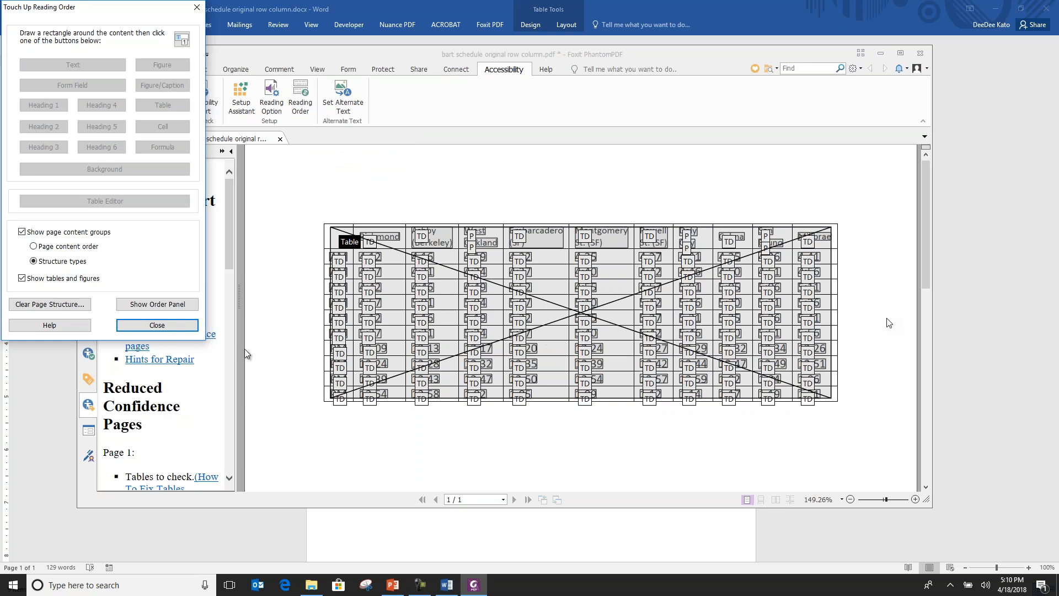
click(338, 292)
click(126, 198)
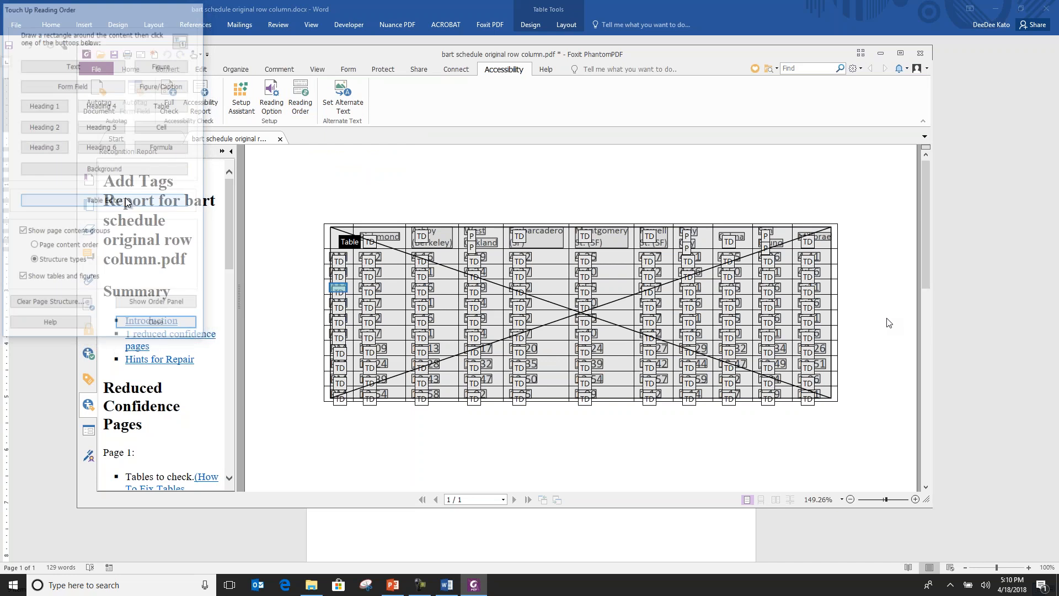
Set the station name cells from Richmond to Millbrae as header cells with Column scope.
drag(384, 239, 823, 247)
right_click(813, 245)
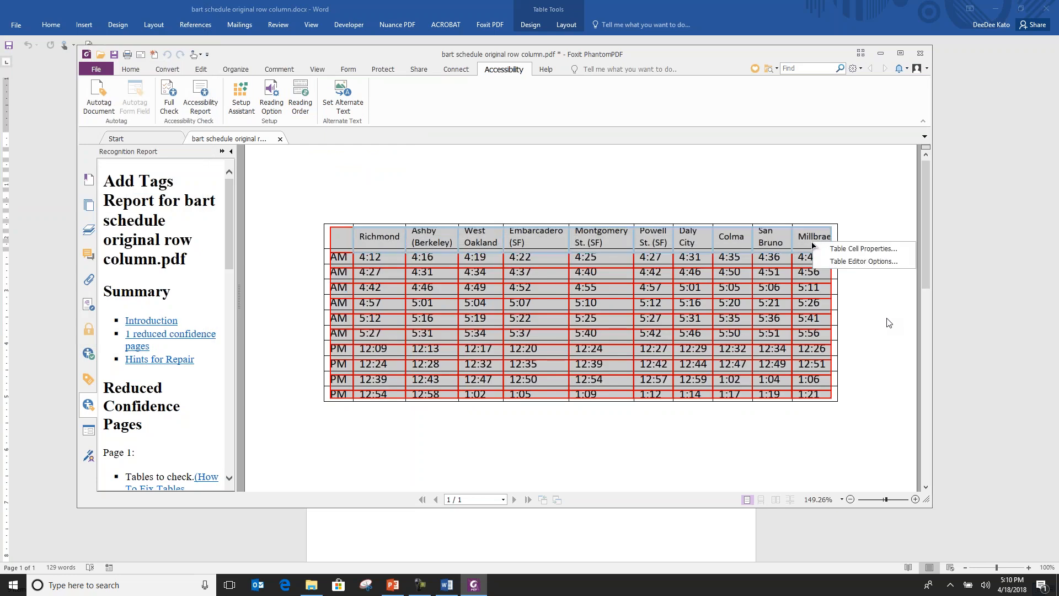
click(852, 249)
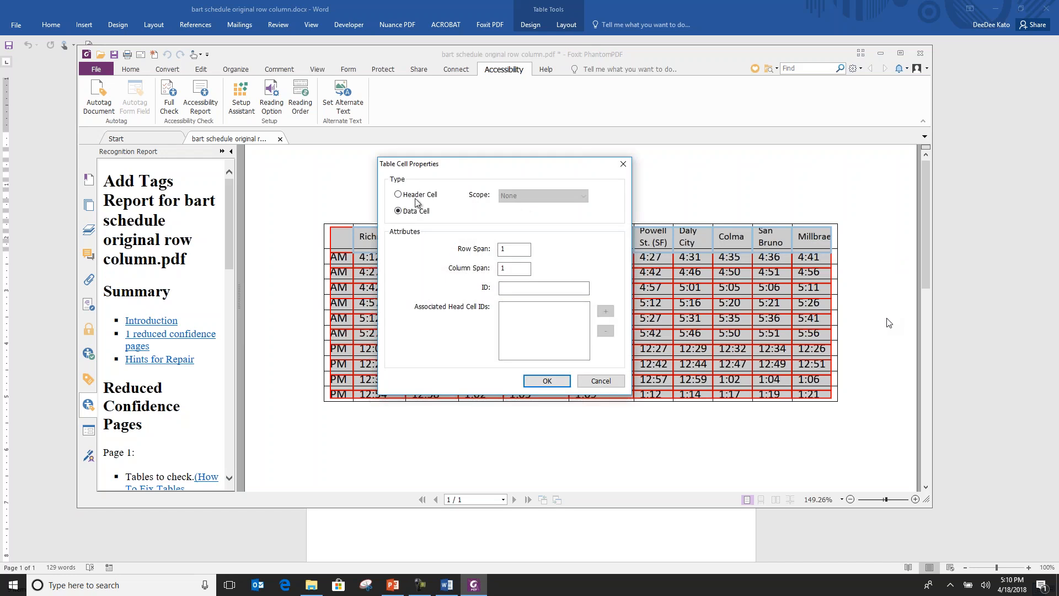
click(400, 196)
click(524, 196)
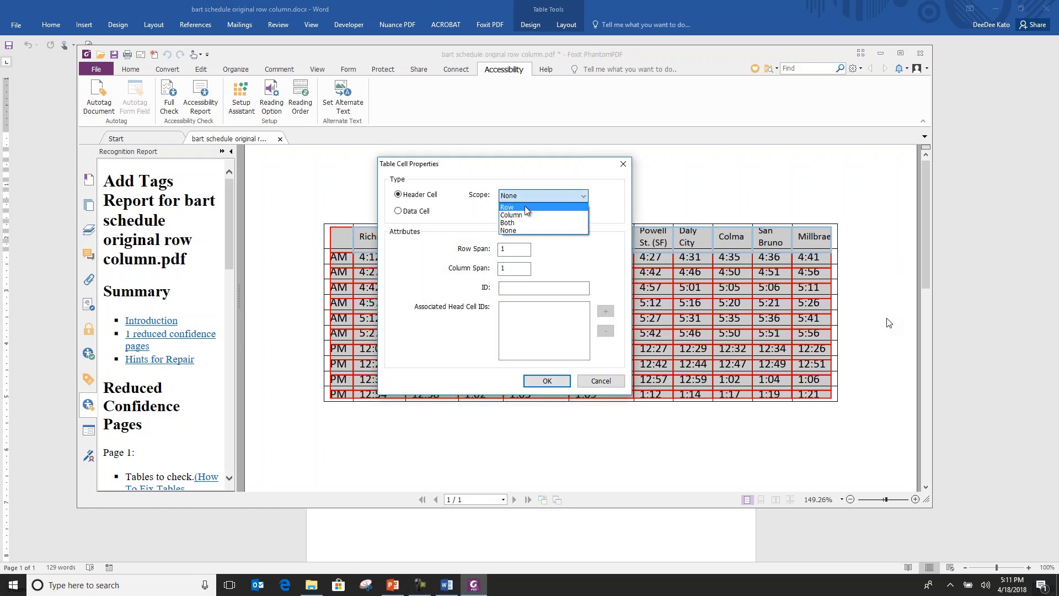
click(515, 214)
click(527, 381)
Set the AM and PM cells in the schedule's first column as header cells with Row scope.
drag(339, 257, 351, 404)
right_click(338, 322)
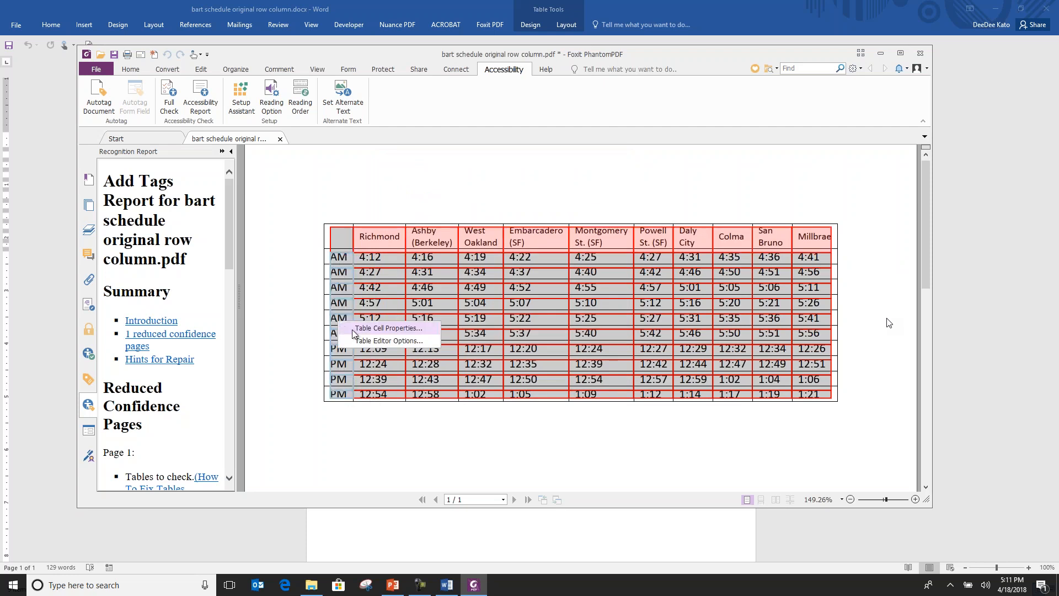
click(369, 329)
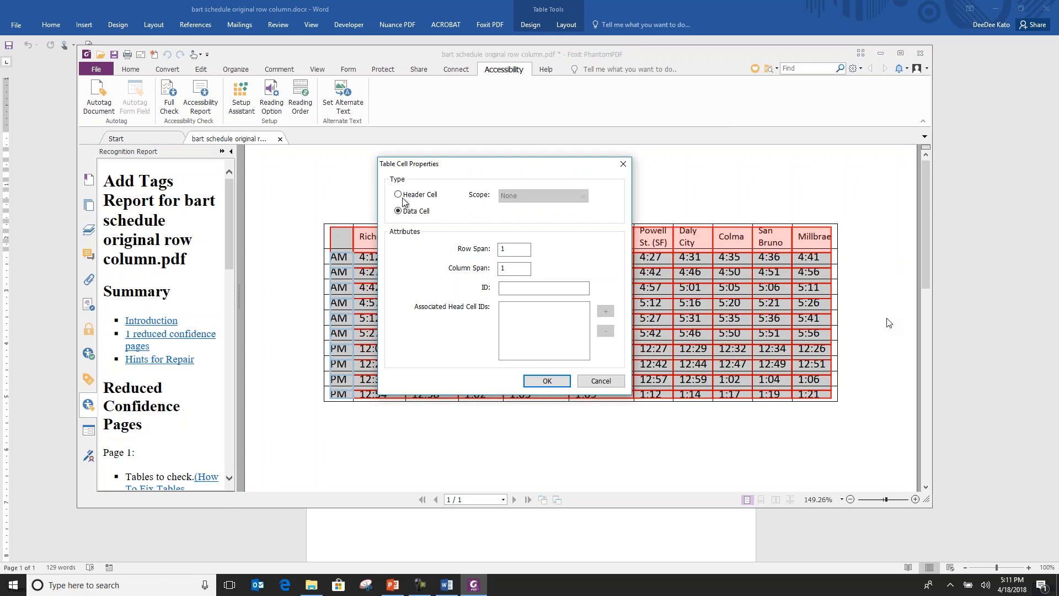
click(398, 195)
click(517, 197)
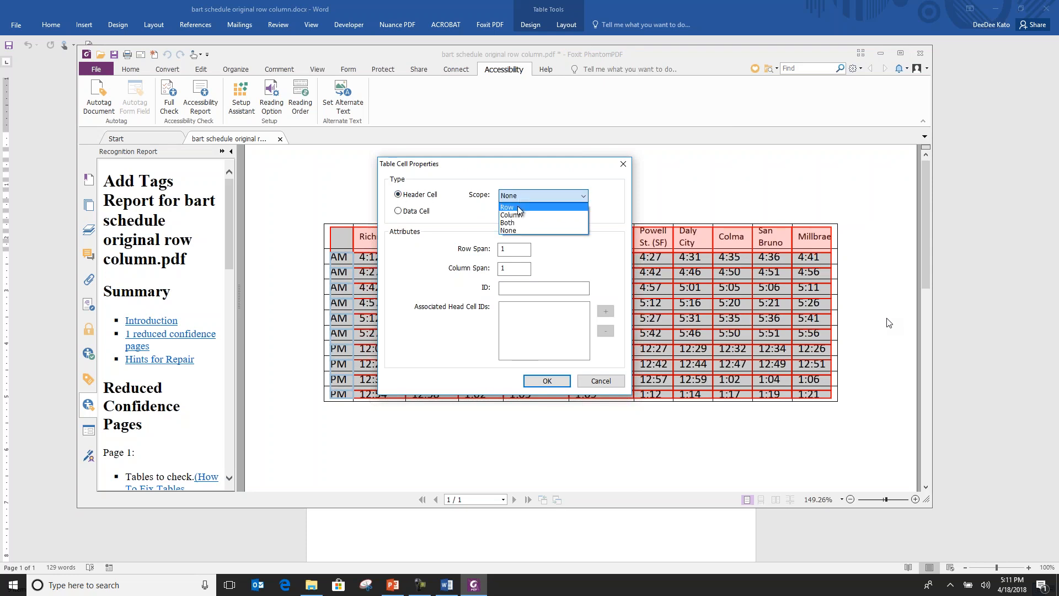
click(508, 207)
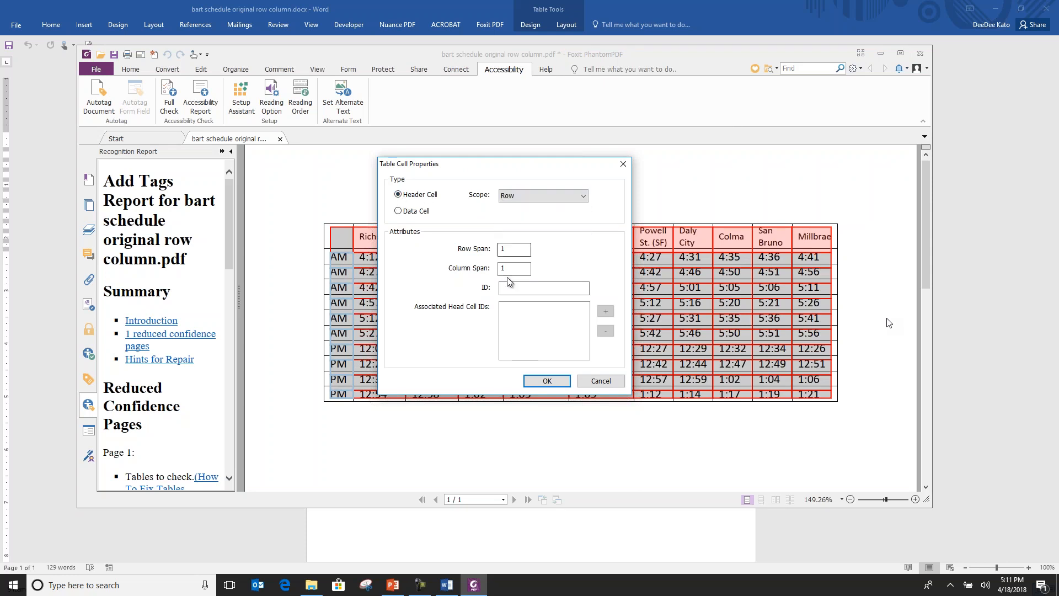
click(541, 380)
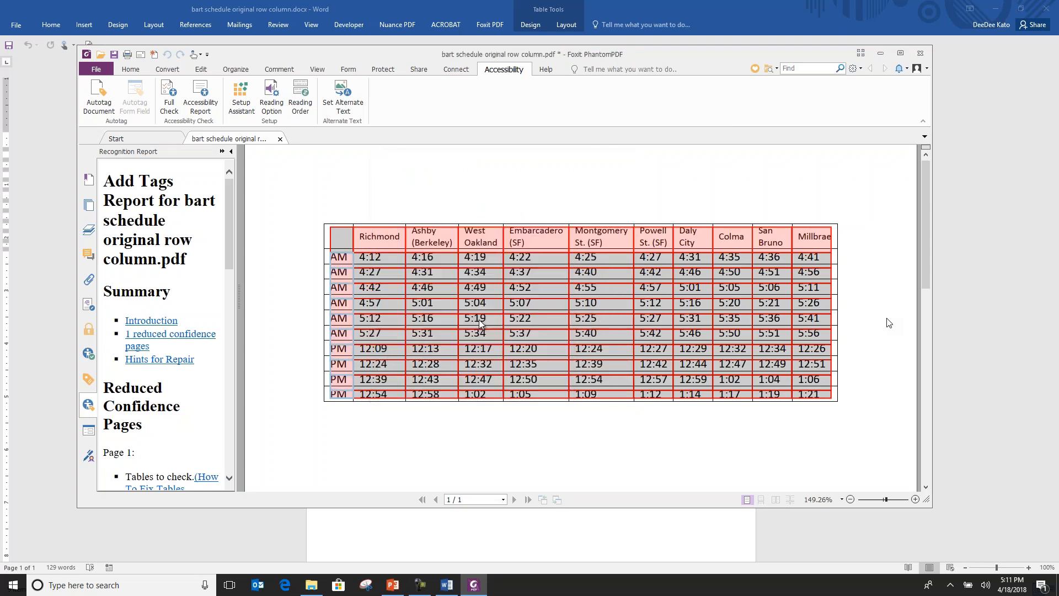
Make the empty corner cell beside Richmond a header cell with its scope set to Both.
click(342, 241)
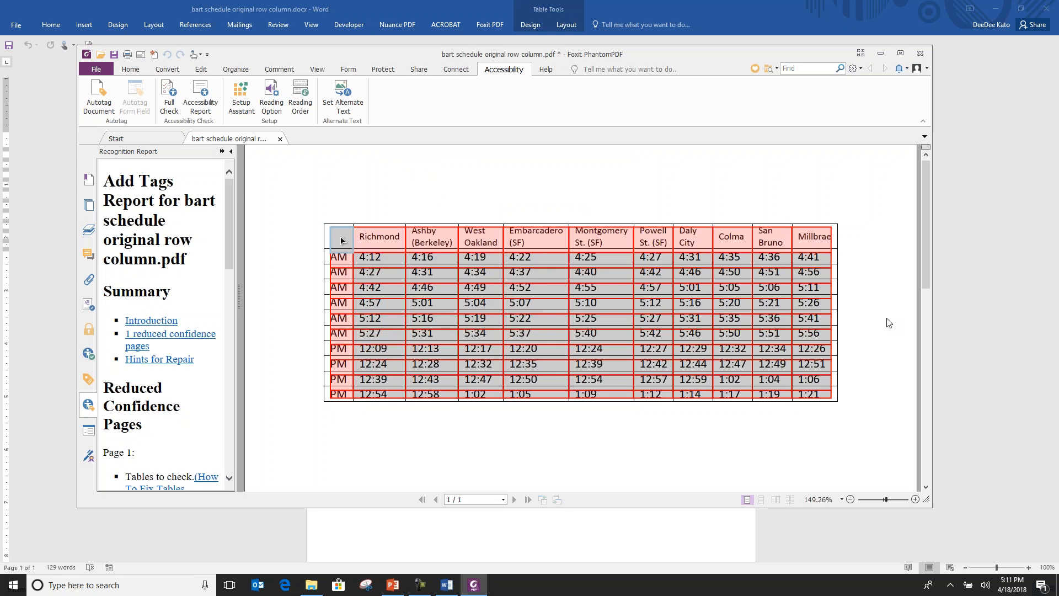
double_click(342, 241)
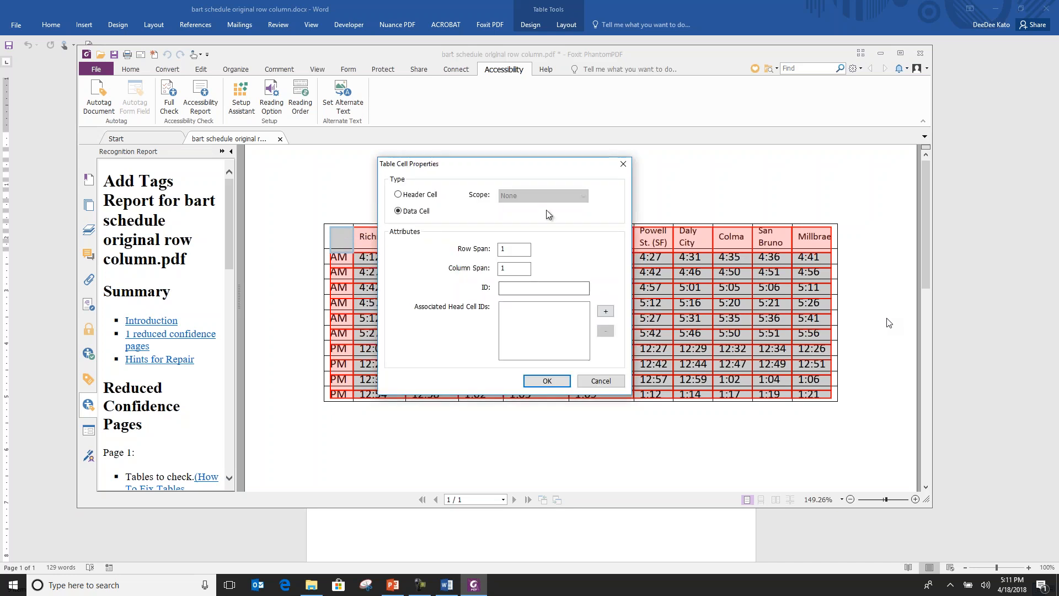
click(398, 194)
click(522, 200)
click(513, 223)
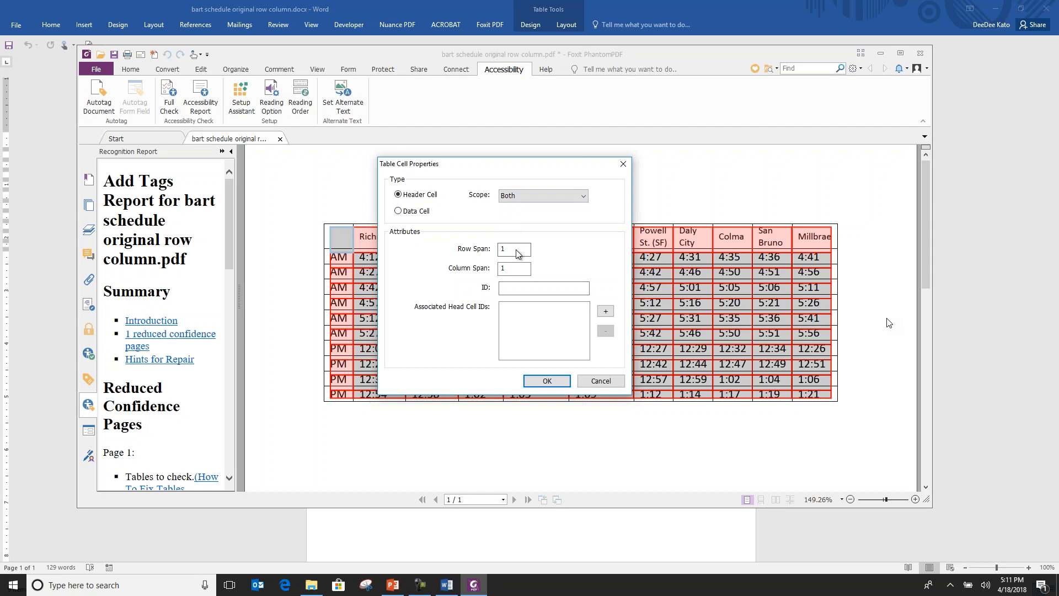
click(546, 381)
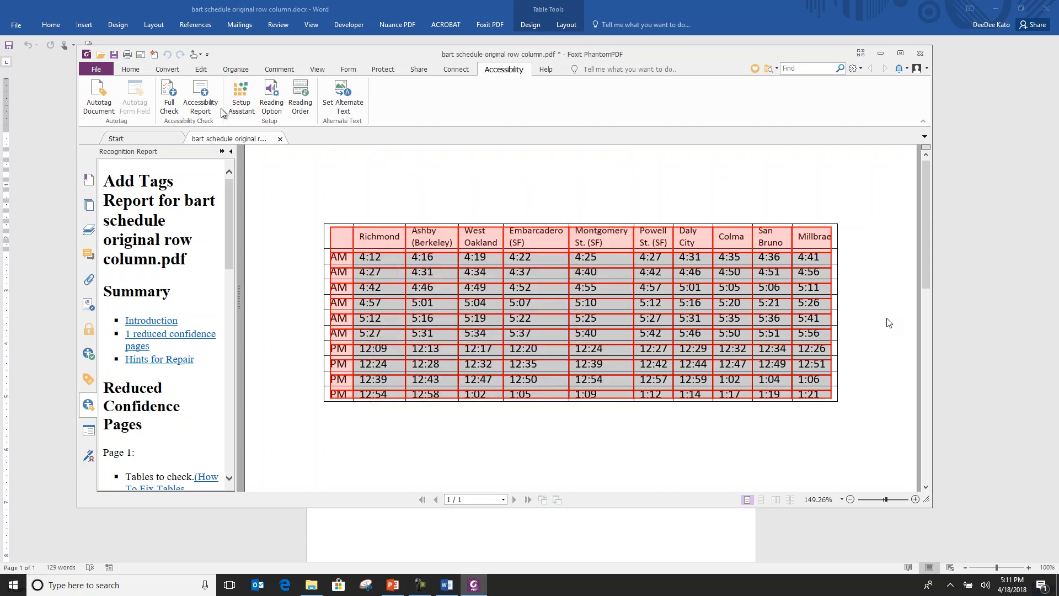
Save a copy of the tagged schedule PDF in the webinar demo folder as "bart schedule original row column Phantom.pdf".
click(97, 72)
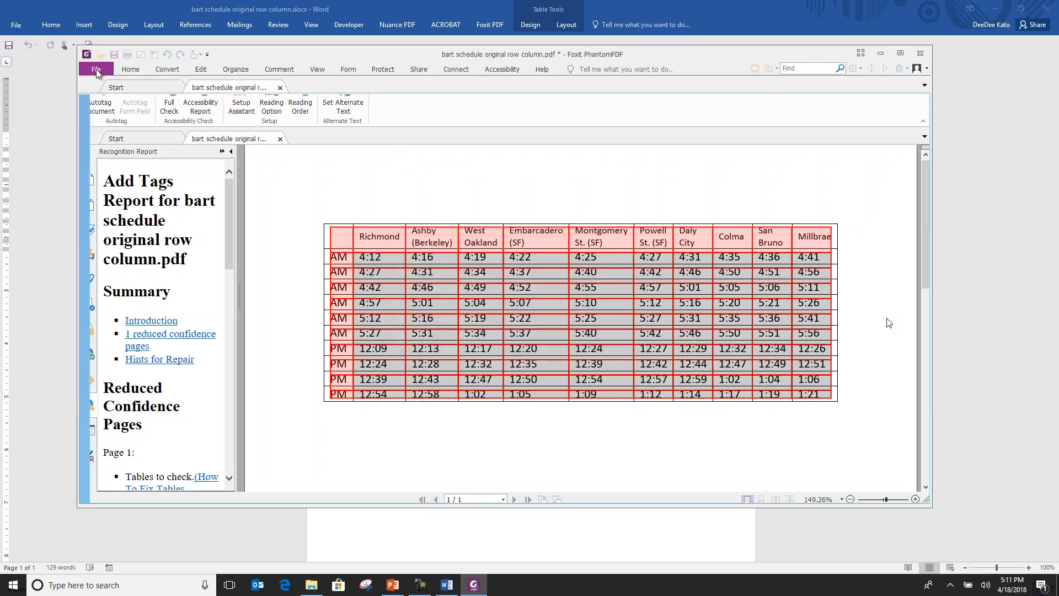
click(108, 177)
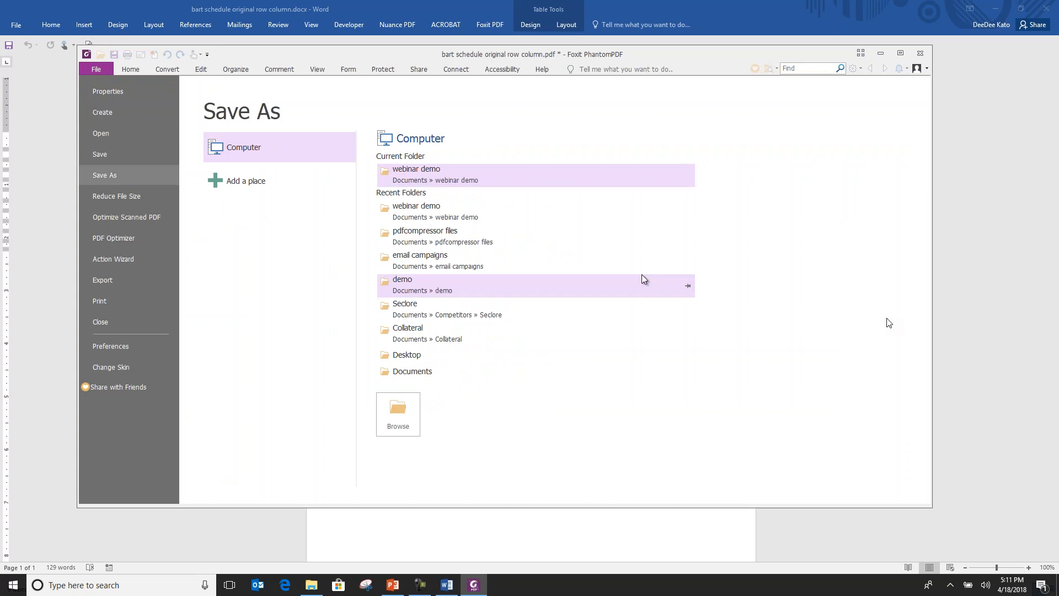
key(Escape)
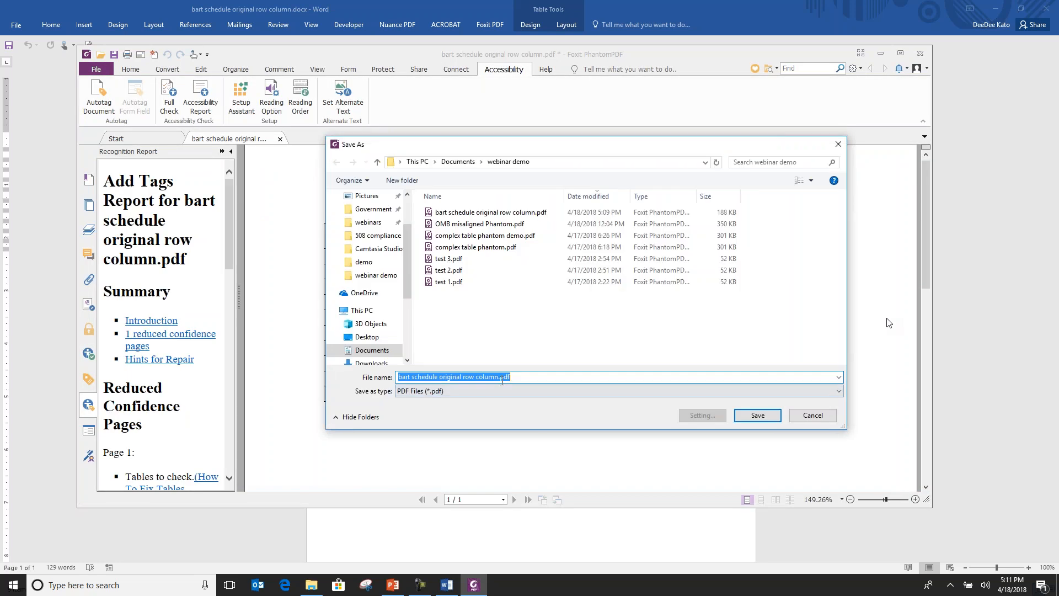
click(499, 376)
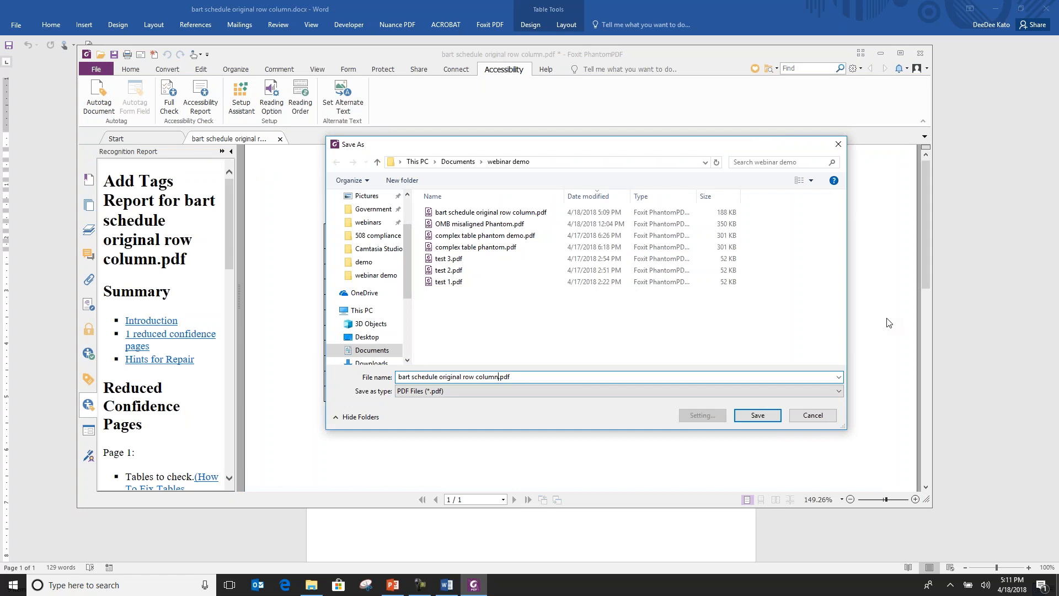
text(Phantom)
key(Return)
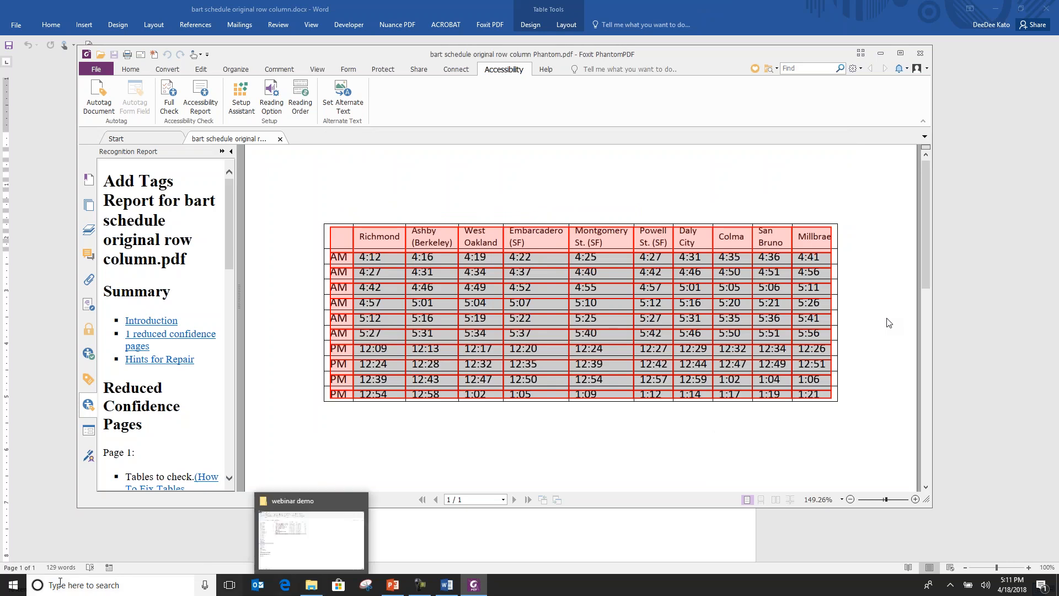
Start the JAWS screen reader.
click(12, 584)
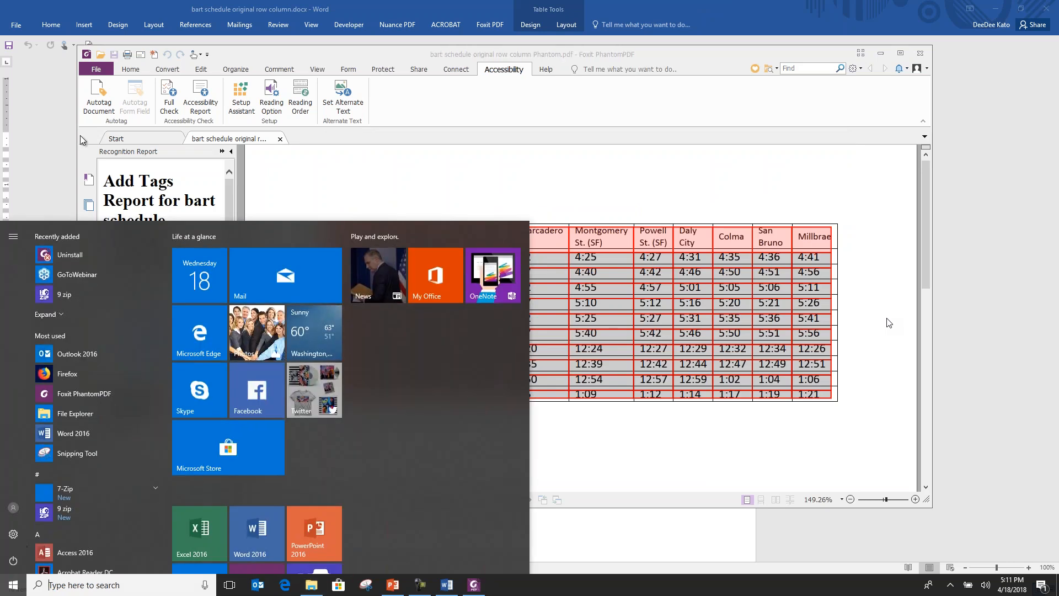
click(67, 339)
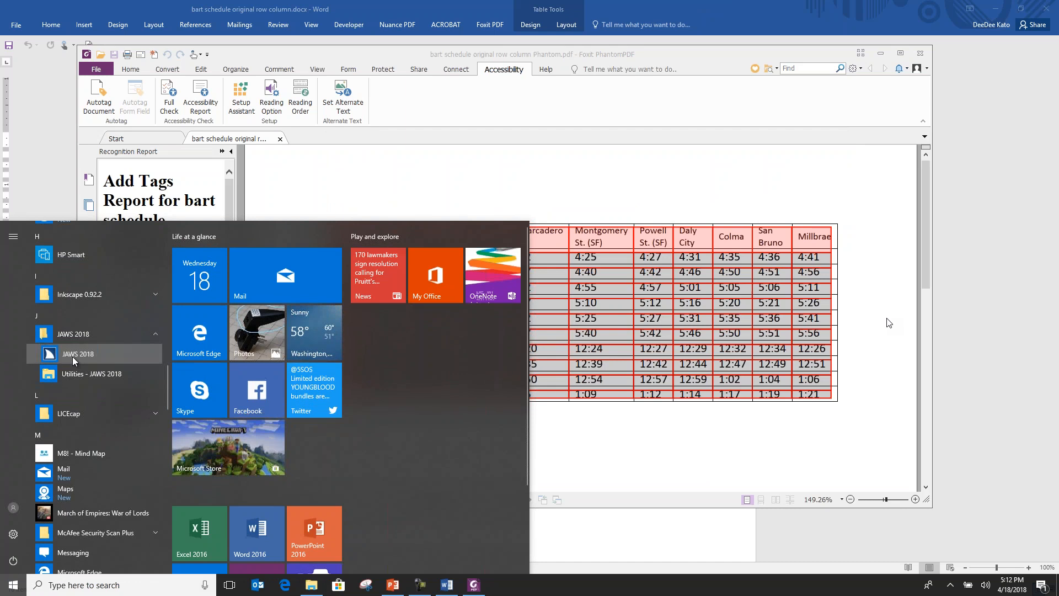
click(72, 356)
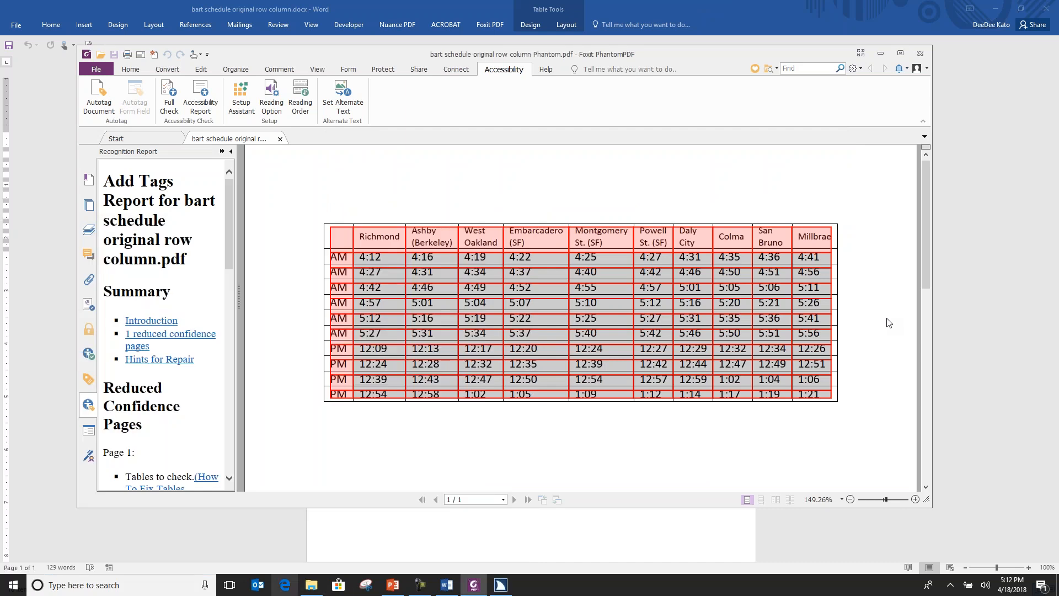
Open "bart schedule original row column Phantom.pdf" from the webinar demo folder in Adobe Acrobat Reader DC, declining to make it the default PDF application.
click(312, 584)
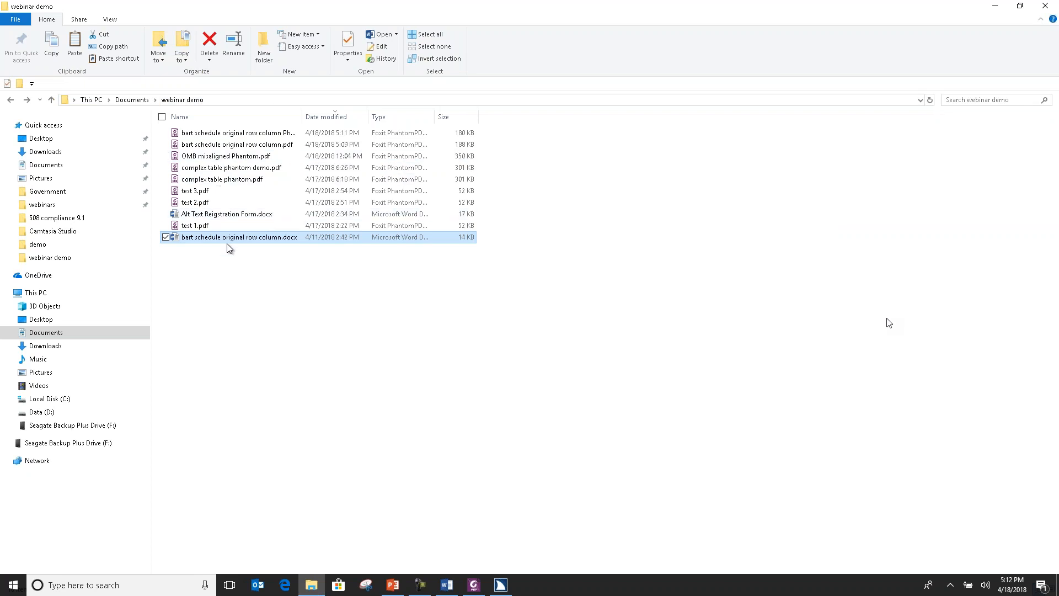
right_click(245, 137)
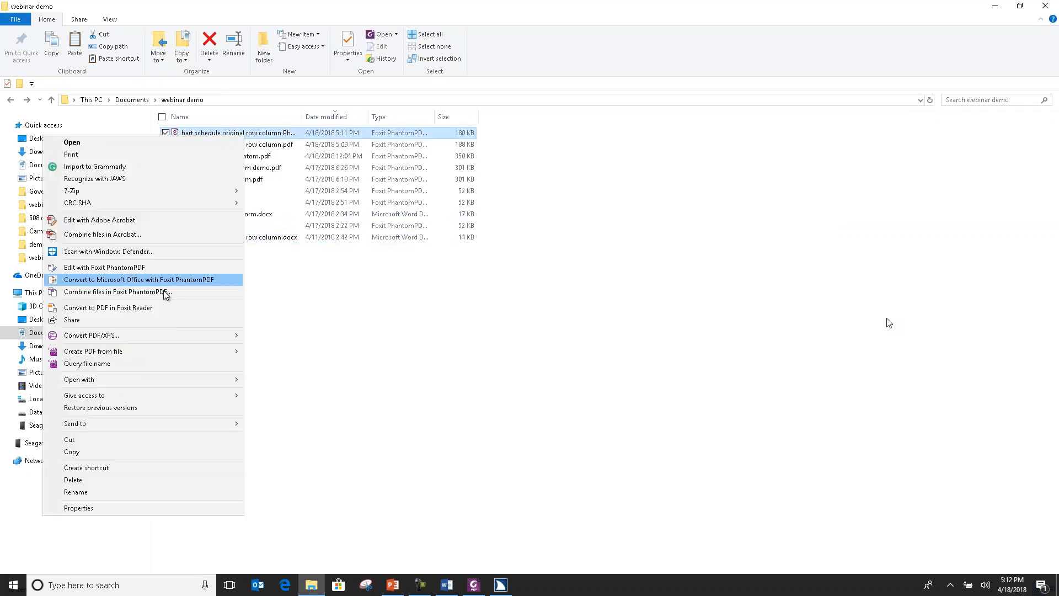
mouse_move(151, 382)
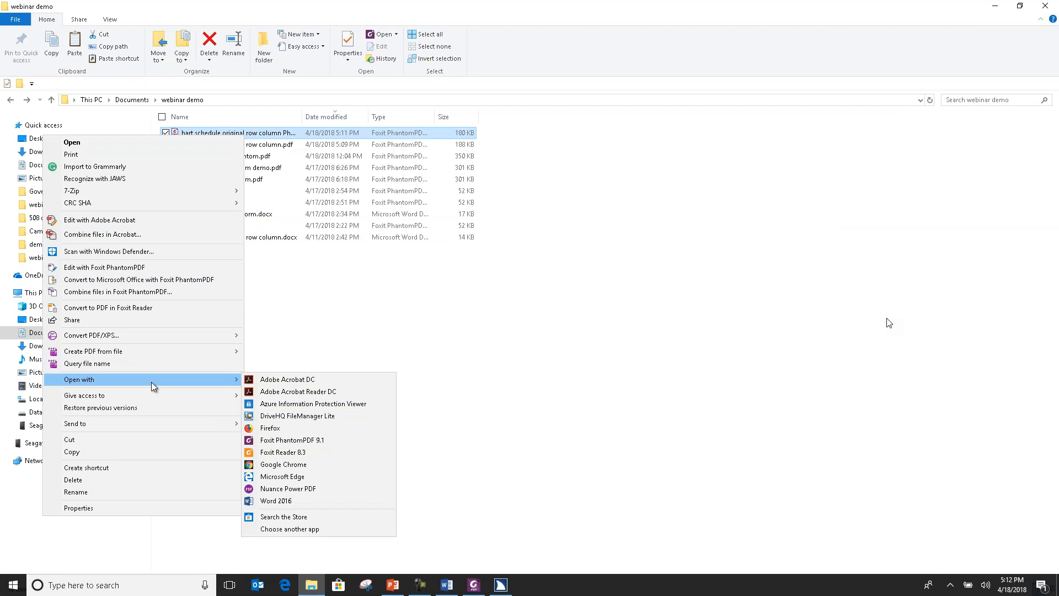
click(293, 392)
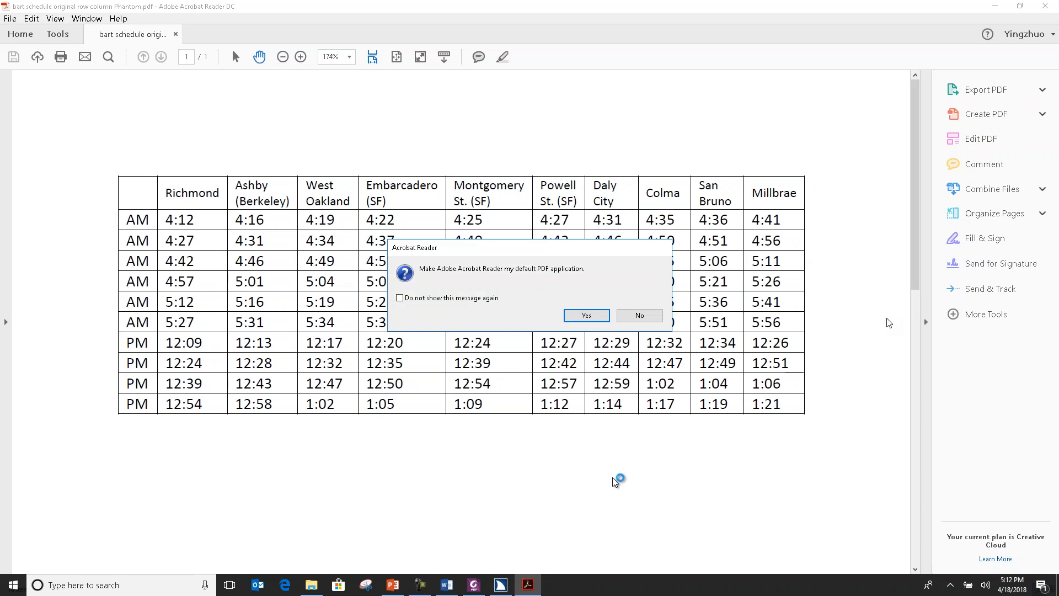
click(640, 315)
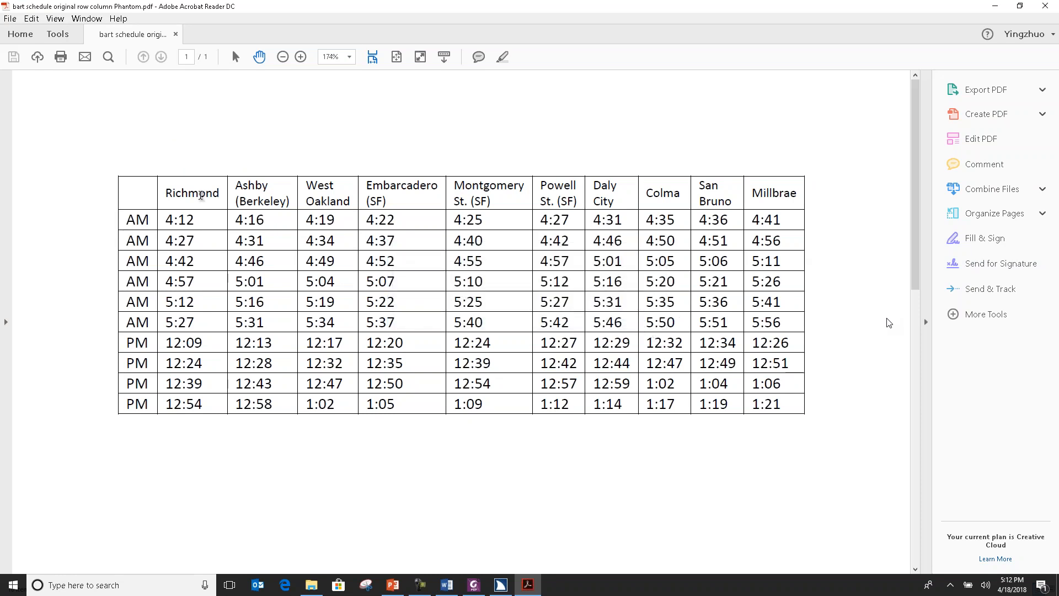
Go through the schedule table's station header cells from Richmond to Millbrae with the screen reader, one cell at a time.
double_click(201, 196)
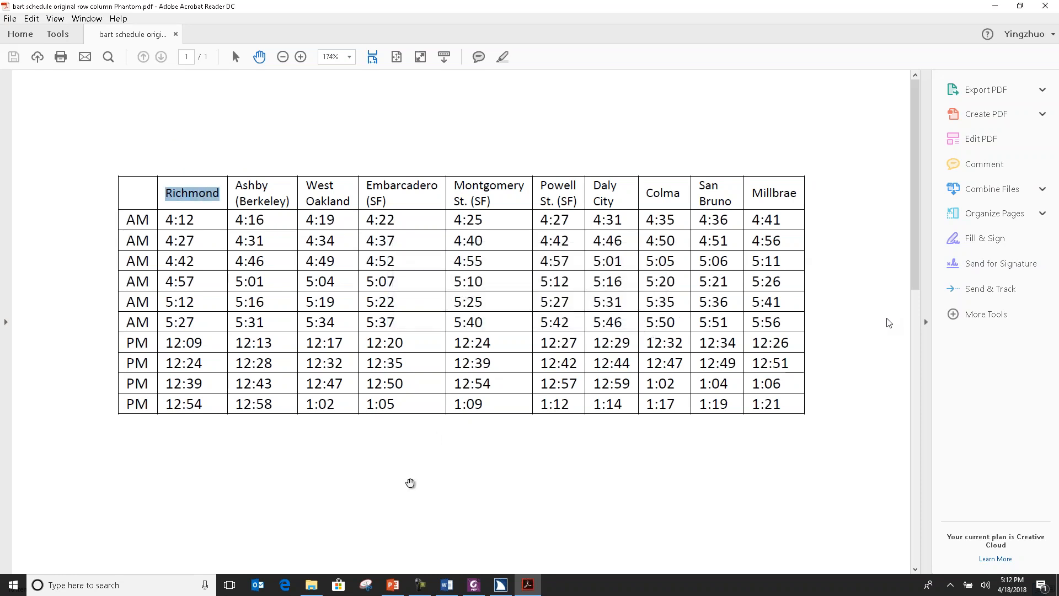
key(ctrl+alt+Right)
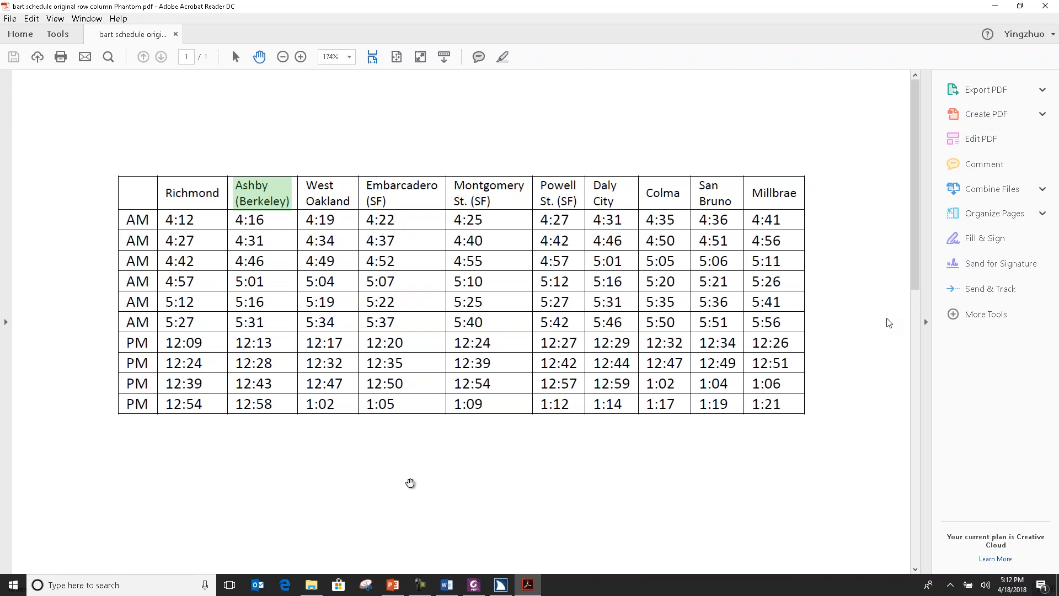
key(ctrl+alt+Right)
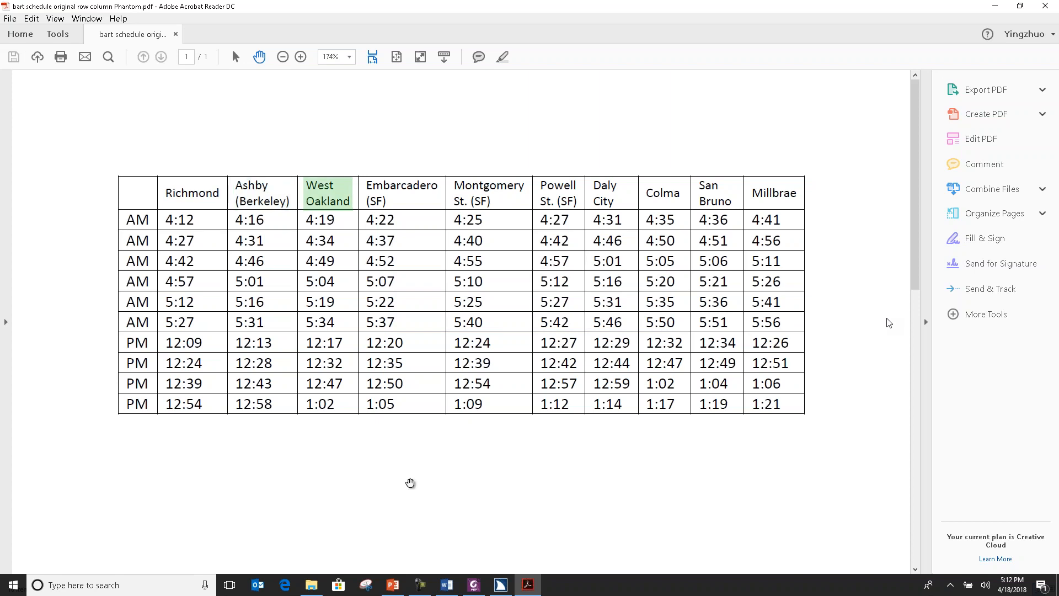
key(ctrl+alt+Right)
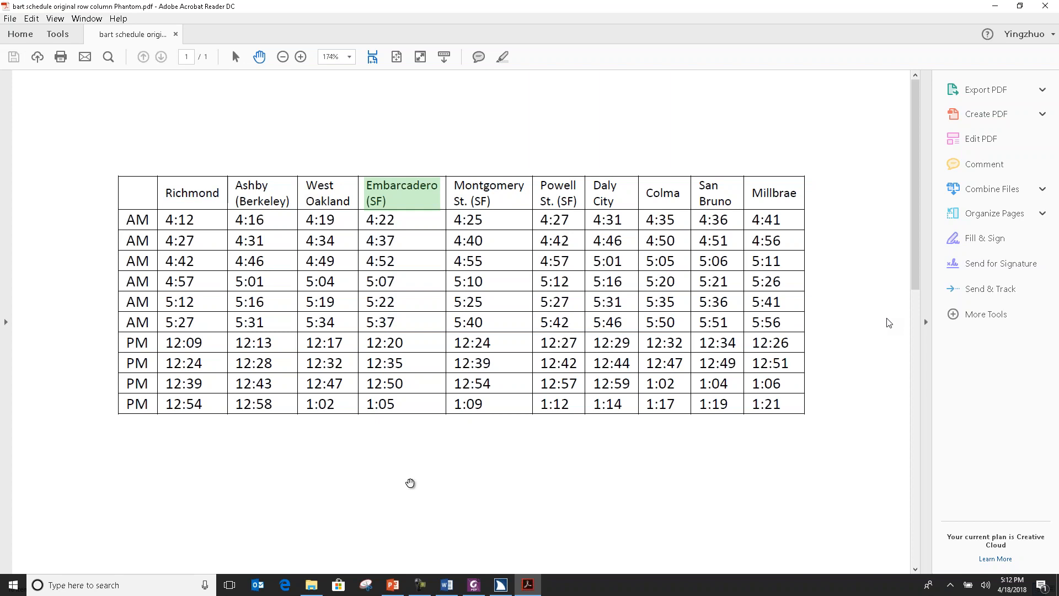
key(ctrl+alt+Right)
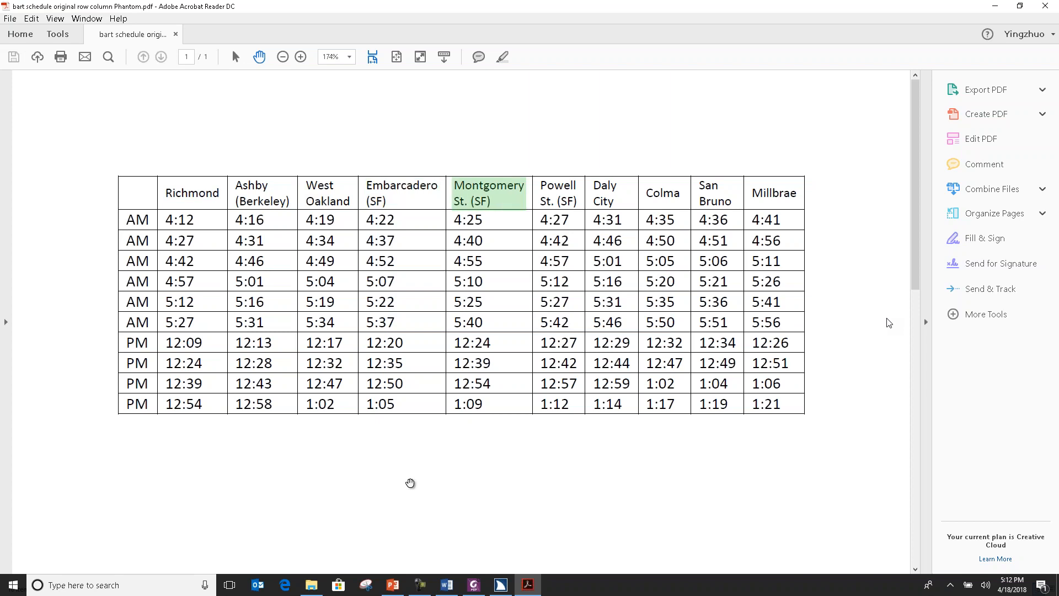
key(ctrl+alt+Right)
key(ctrl+alt+Right)
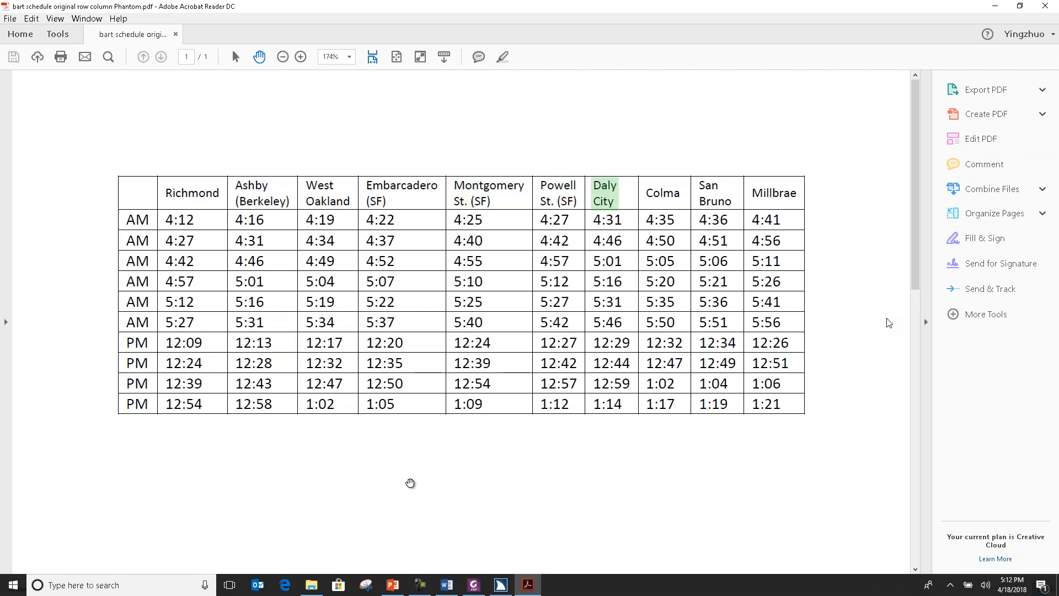
key(ctrl+alt+Right)
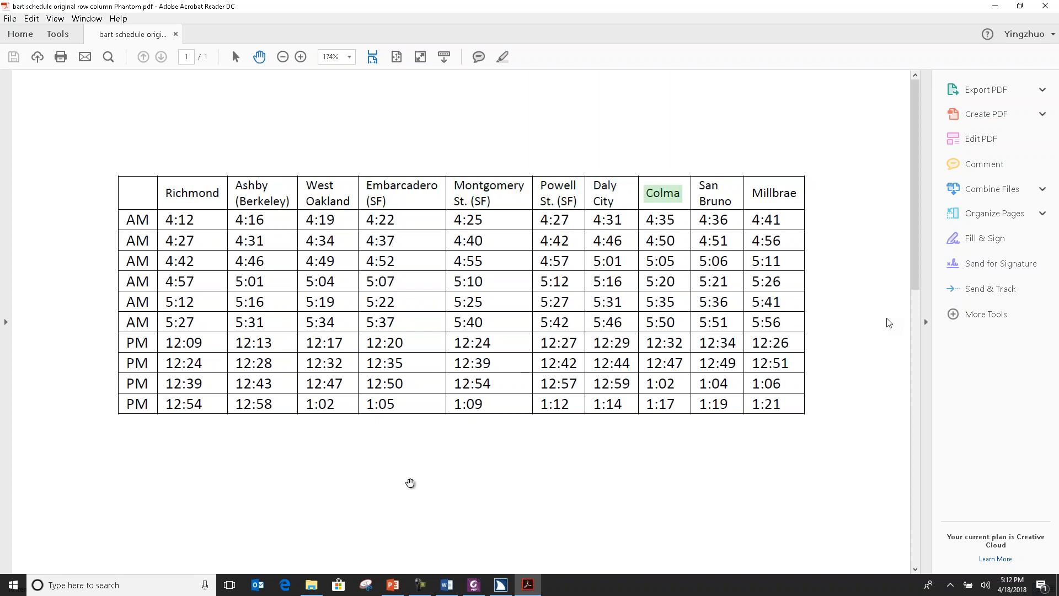
key(ctrl+alt+Right)
key(ctrl+alt+Right)
Read the first AM row cell by cell up to the Ashby (Berkeley) time, and return to the Learning Points slide in PowerPoint.
key(Down)
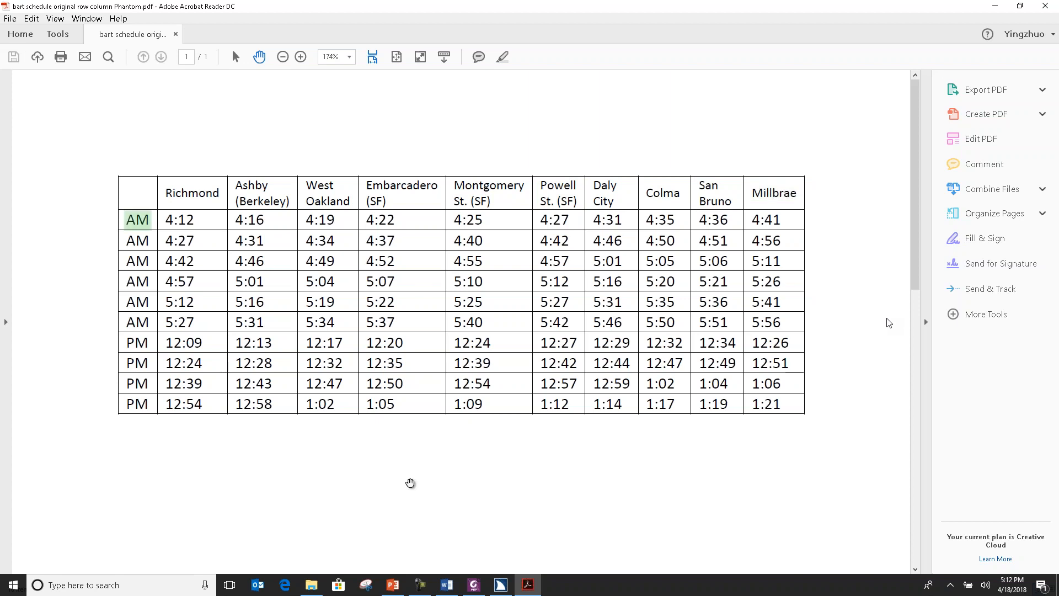
key(ctrl+alt+Right)
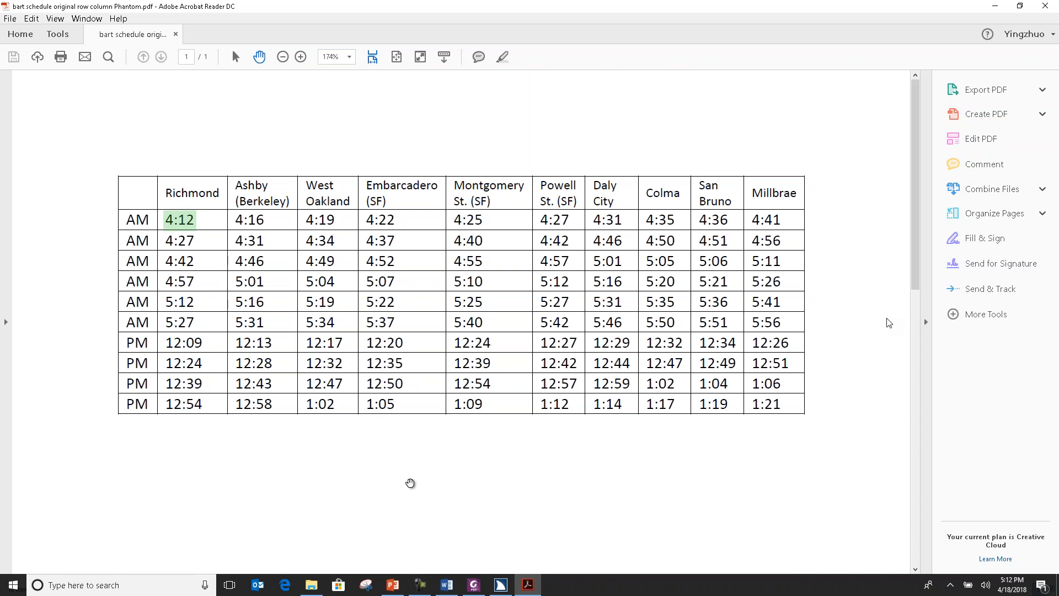
key(ctrl+alt+Right)
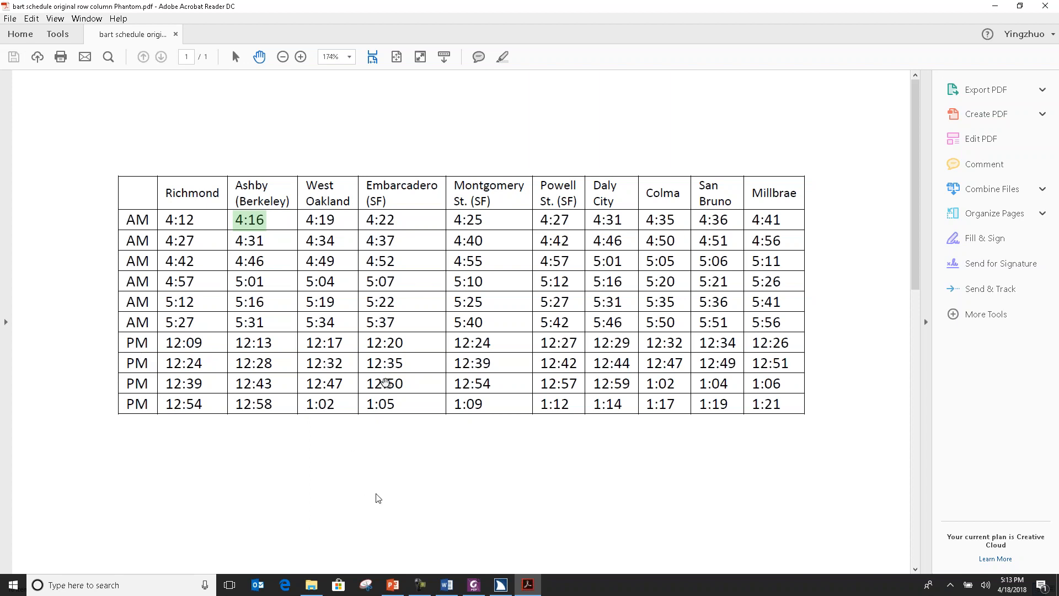
right_click(391, 475)
click(403, 465)
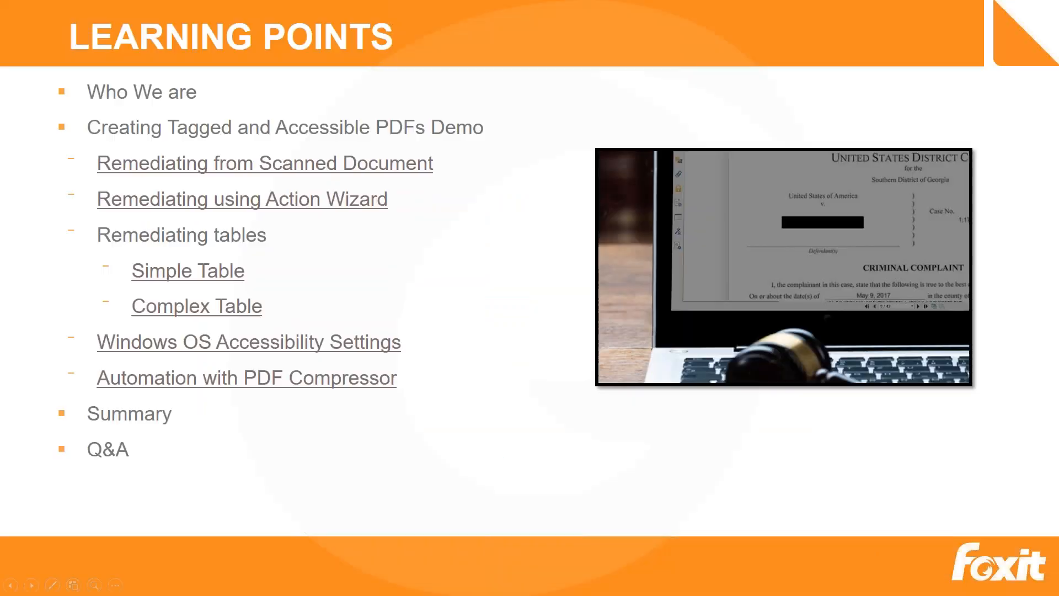
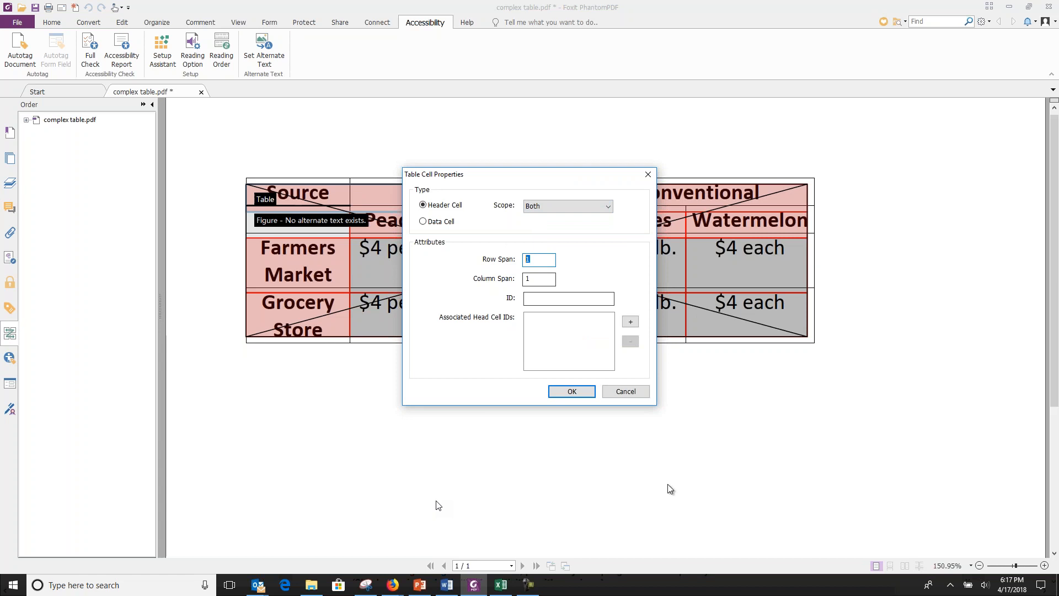
Set the row span of the table's Source header cell to 2, accepting the change to the table structure.
text(2)
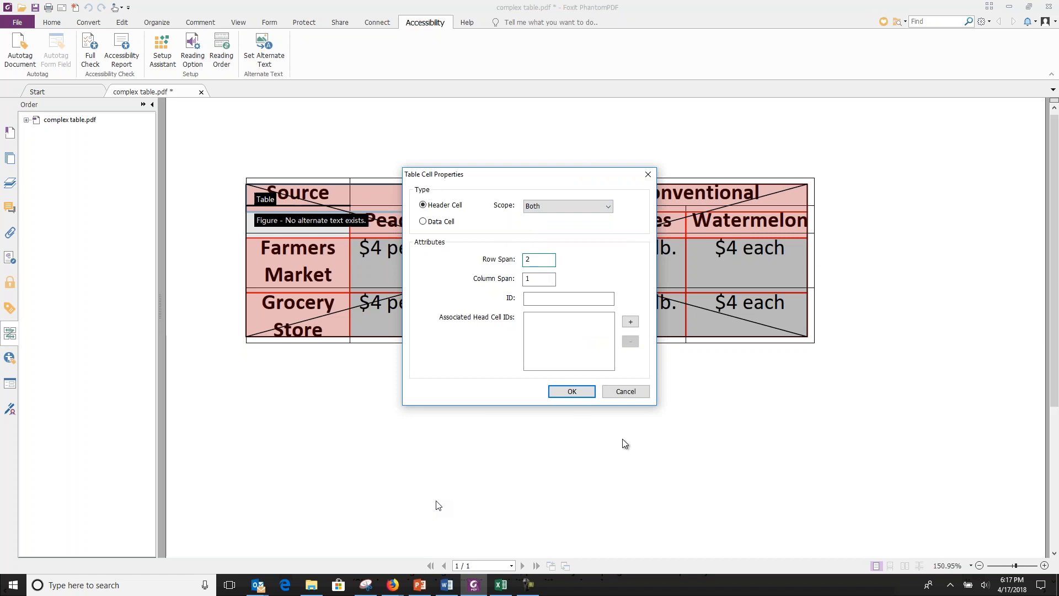
click(580, 396)
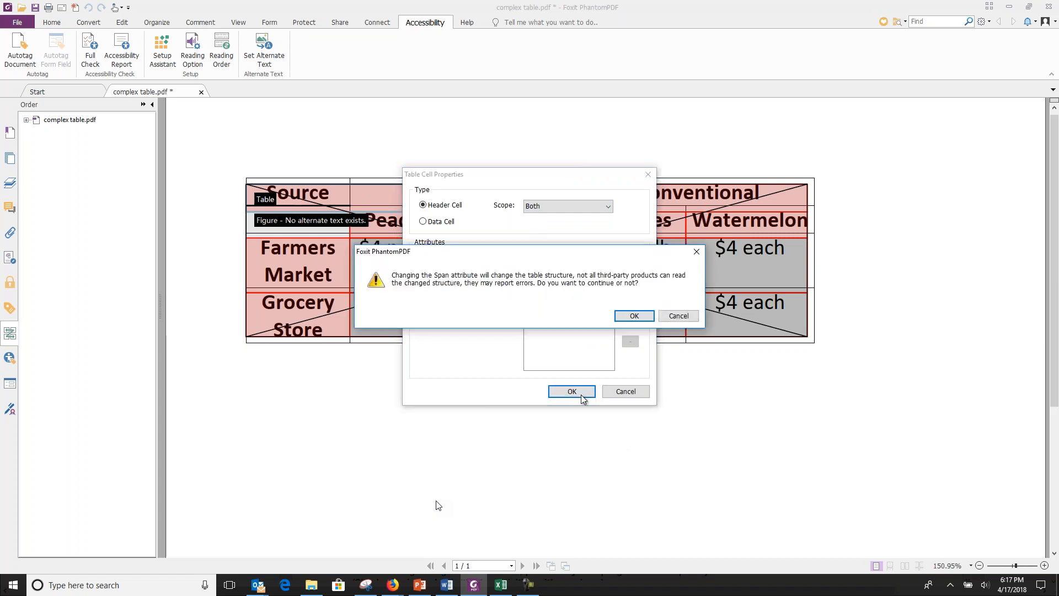
click(635, 316)
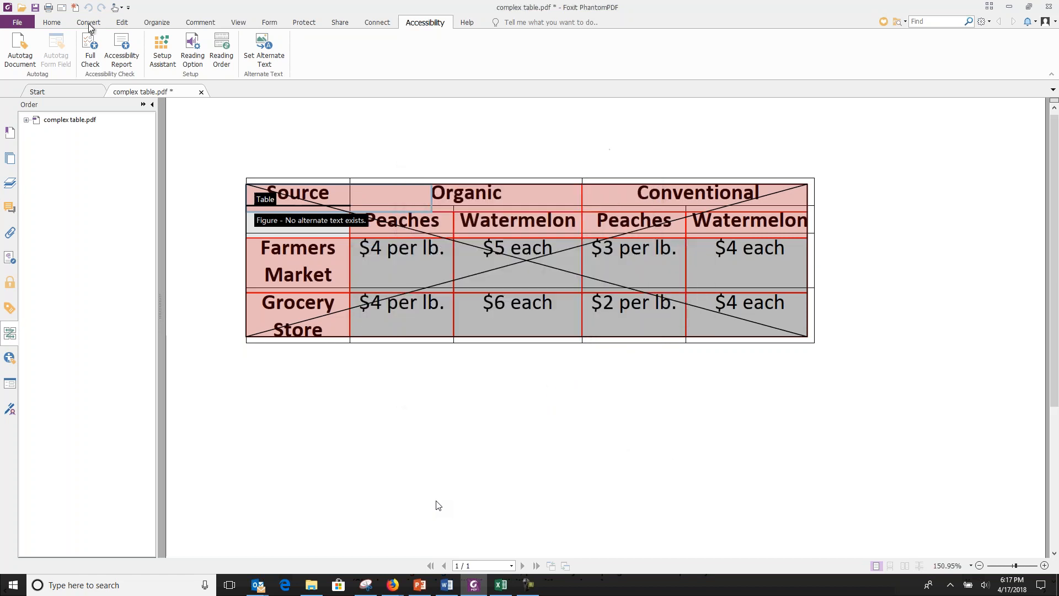
Save a copy of the tagged document as "complex table phantom.pdf" in the webinar demo folder.
click(16, 23)
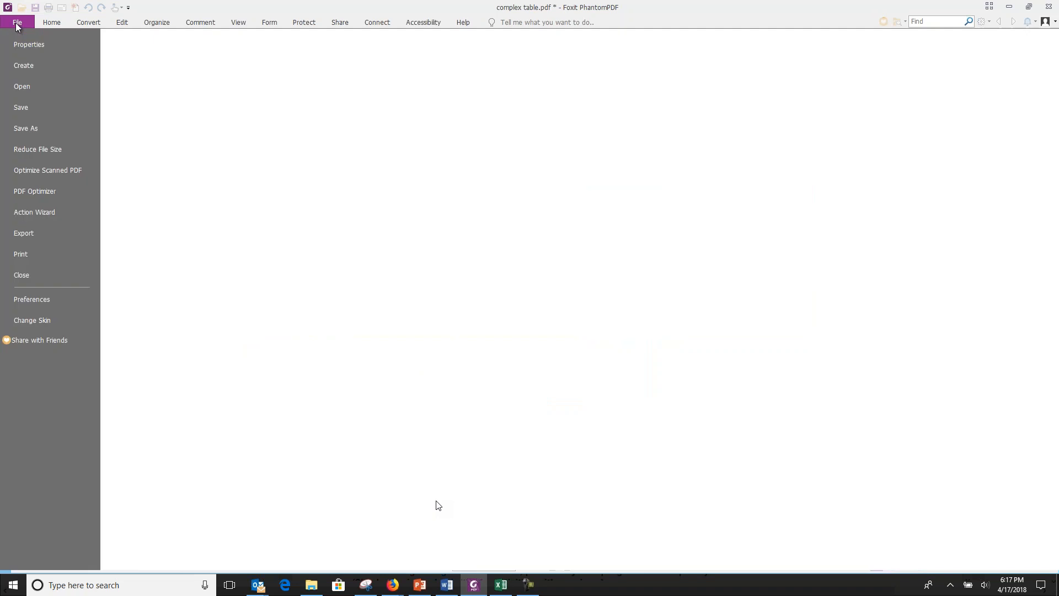
click(39, 135)
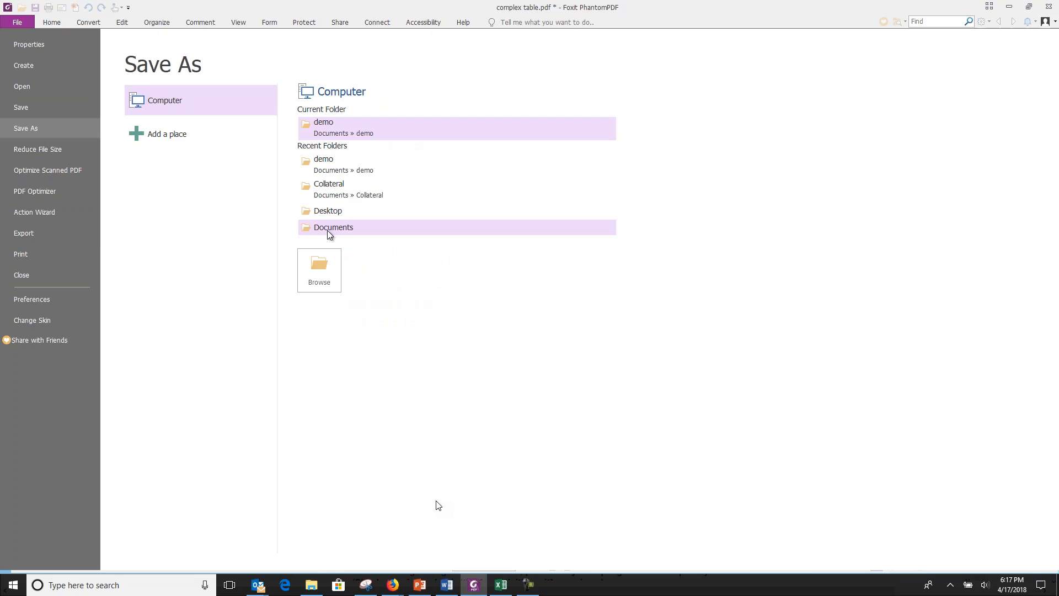
key(Escape)
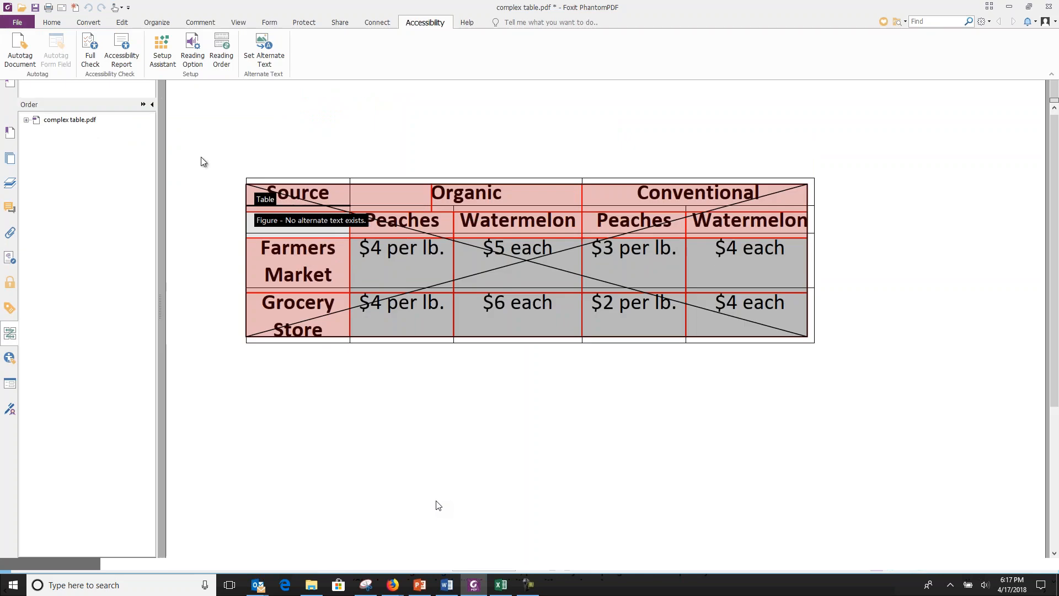
scroll(615, 327, down, 10)
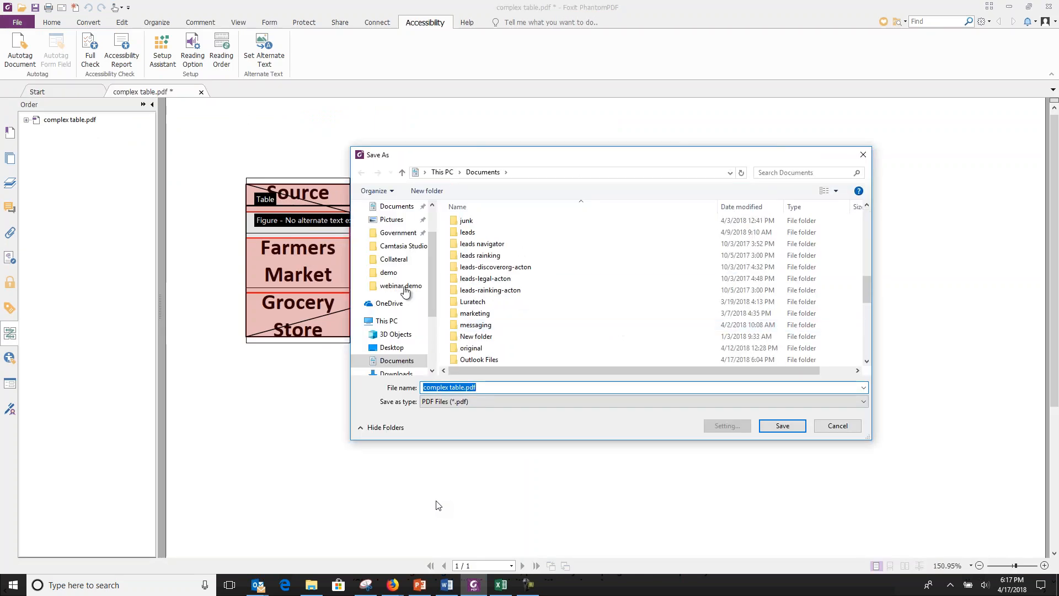
click(395, 286)
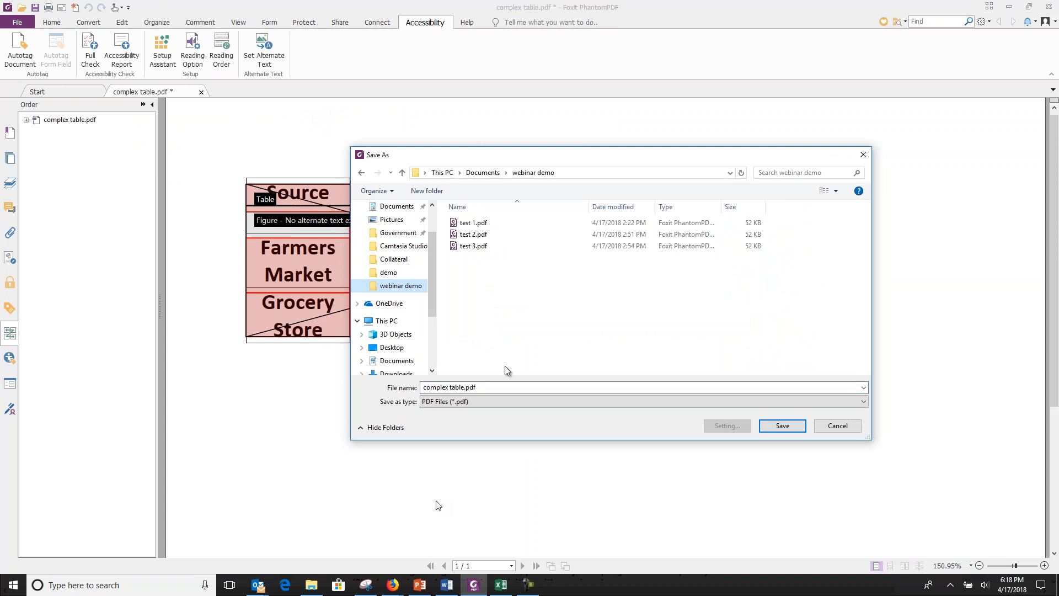
click(463, 388)
click(463, 387)
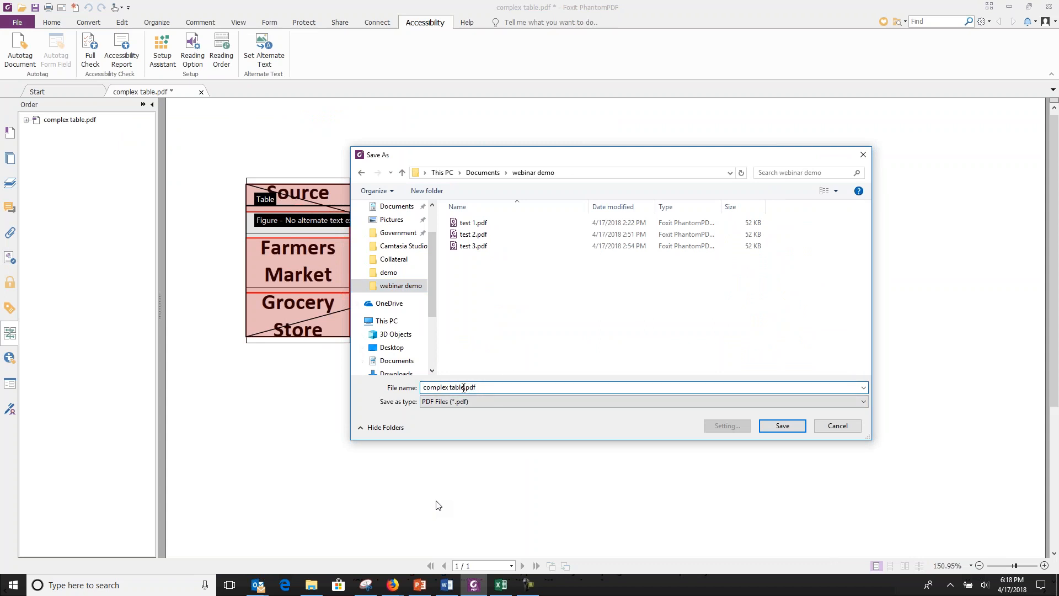
text(p)
key(BackSpace)
text(phantom)
key(Return)
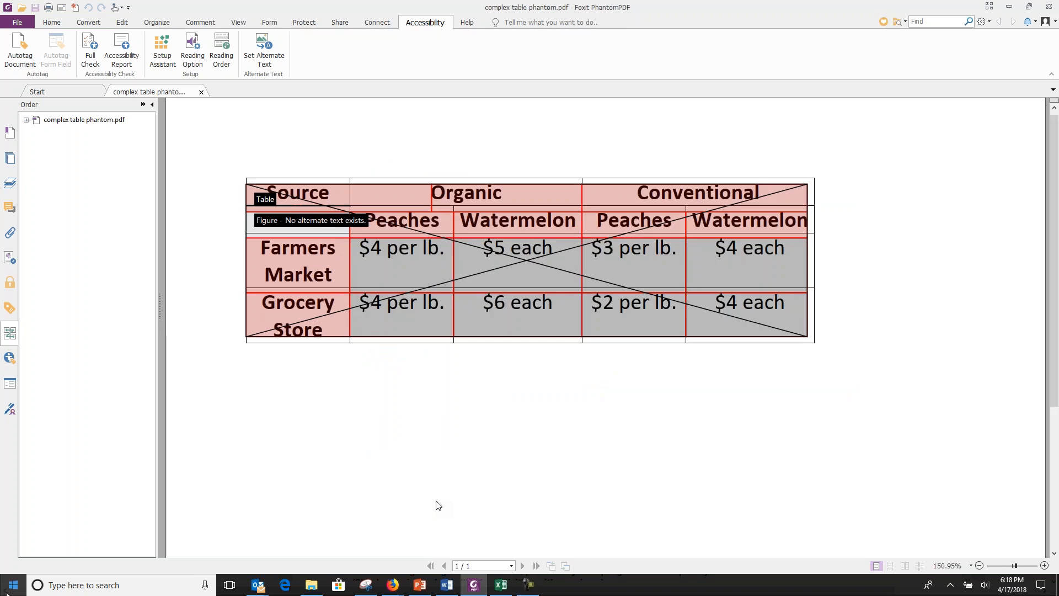
Open "complex table phantom.pdf" from the webinar demo folder in Adobe Acrobat Reader DC.
click(312, 585)
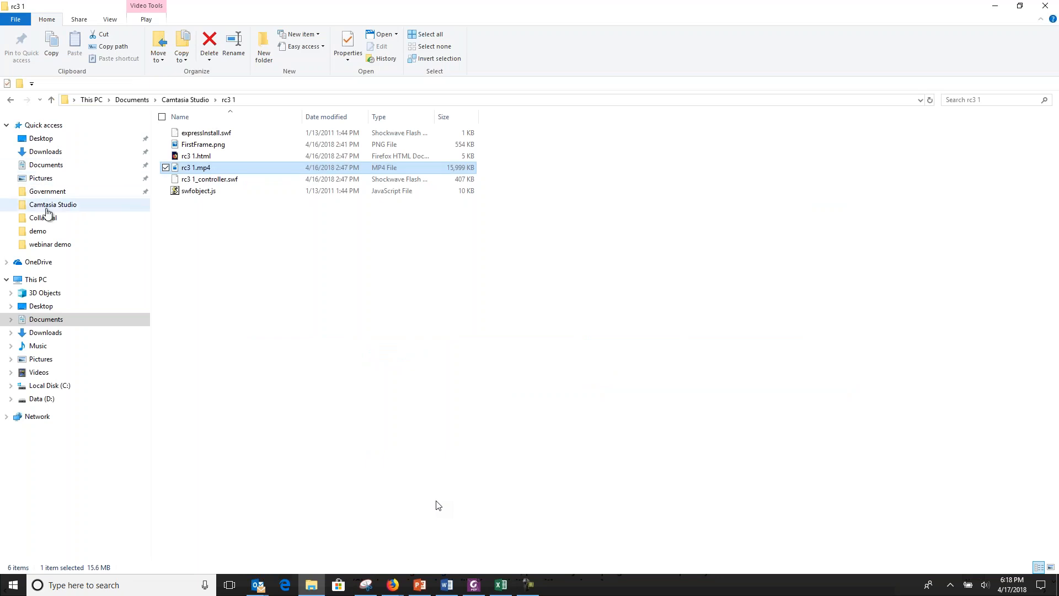
click(48, 246)
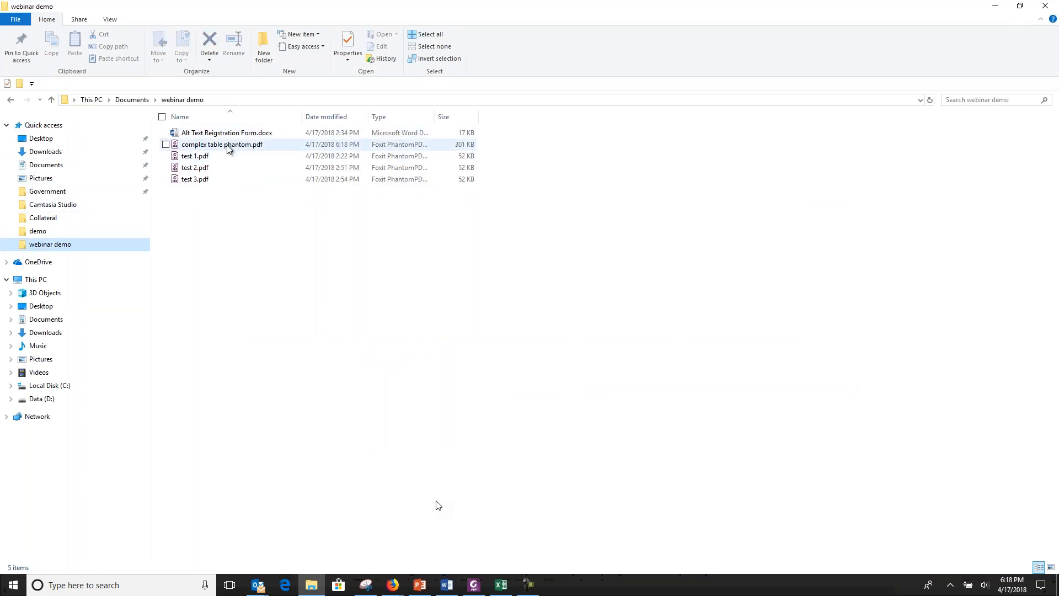
click(227, 145)
right_click(227, 144)
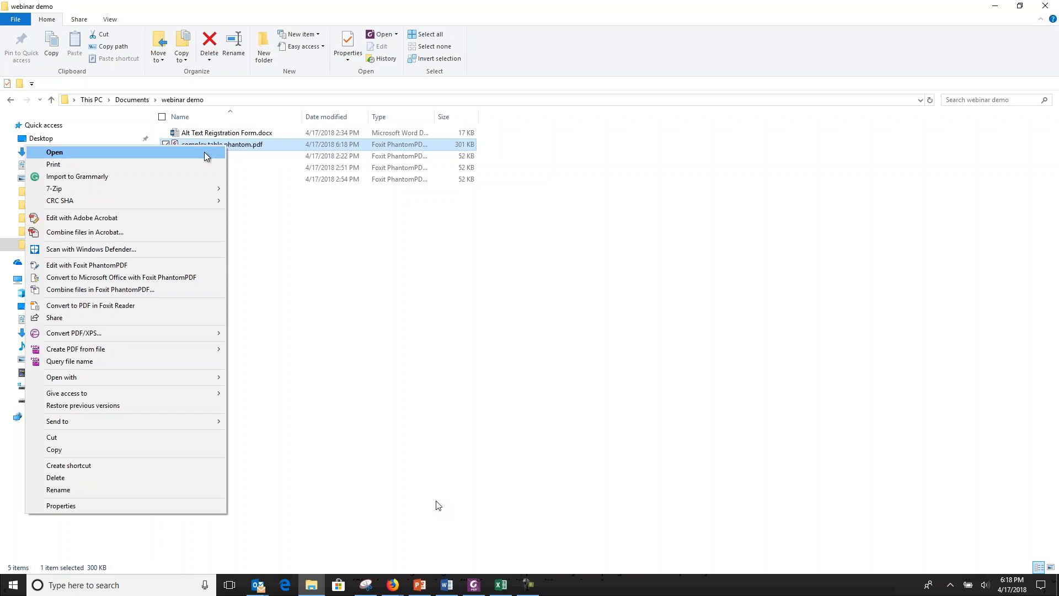
mouse_move(141, 379)
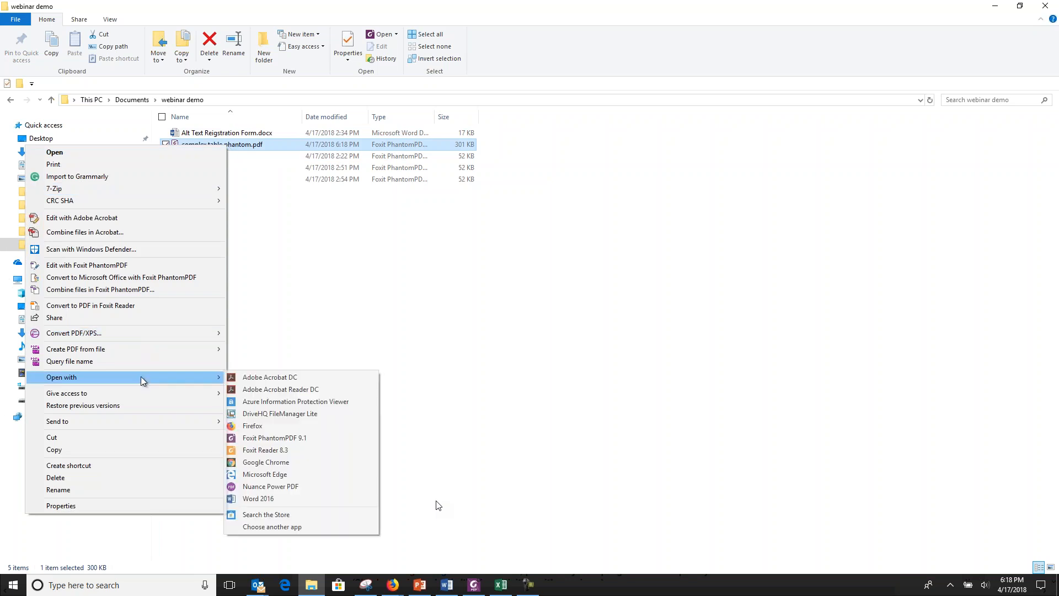
click(291, 390)
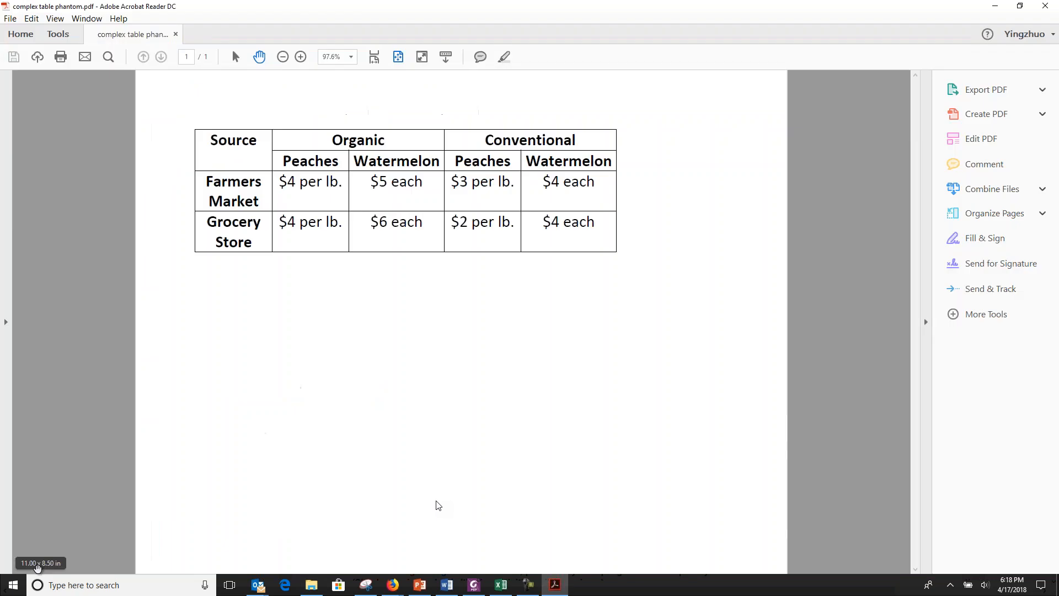
Start the JAWS 2018 screen reader with the complex table document open.
click(7, 592)
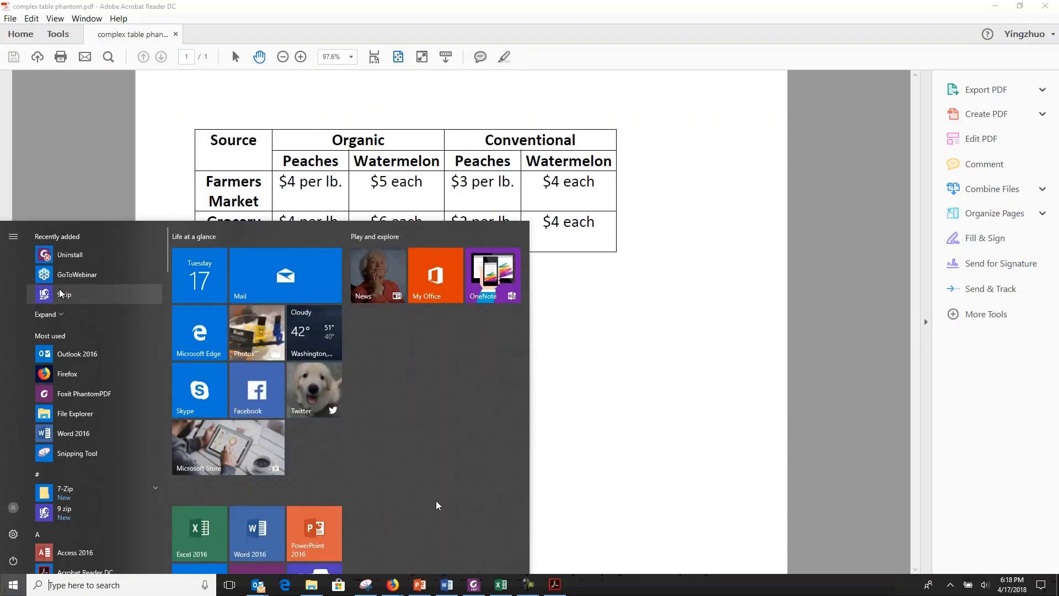
scroll(83, 508, down, 5)
scroll(92, 513, down, 10)
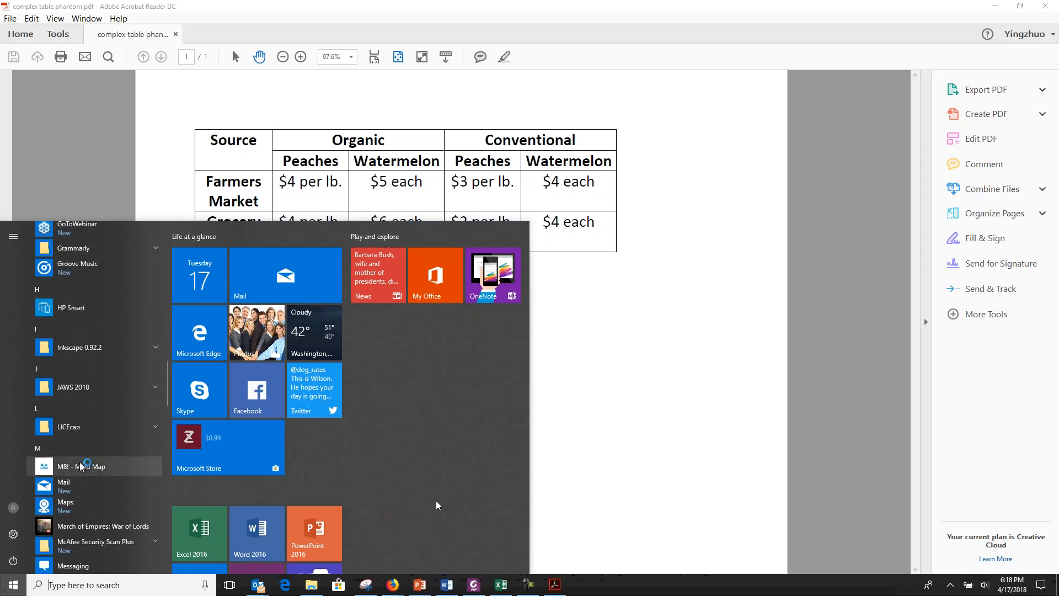
click(74, 388)
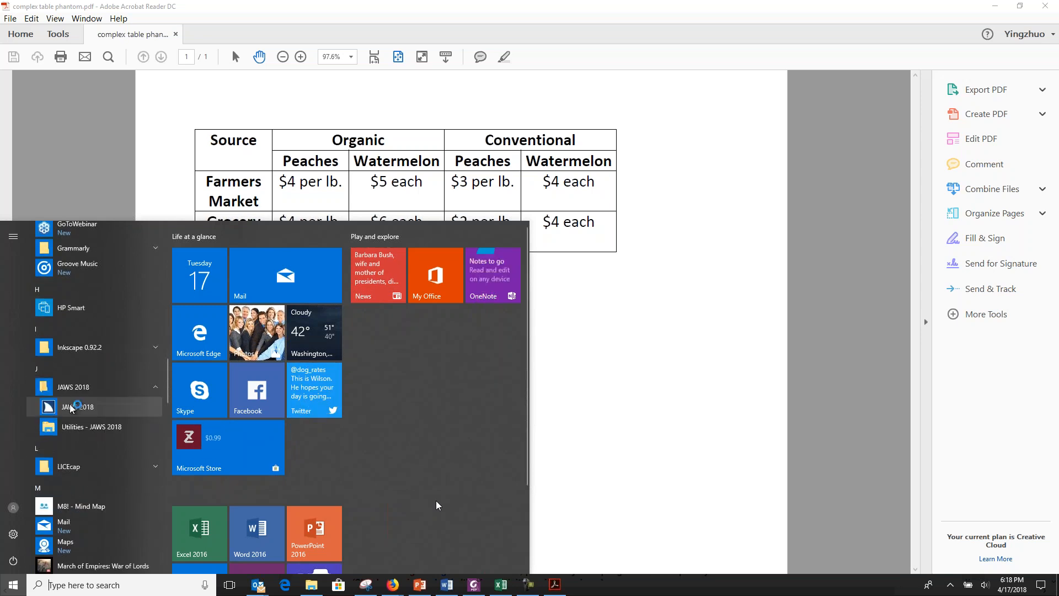
click(71, 406)
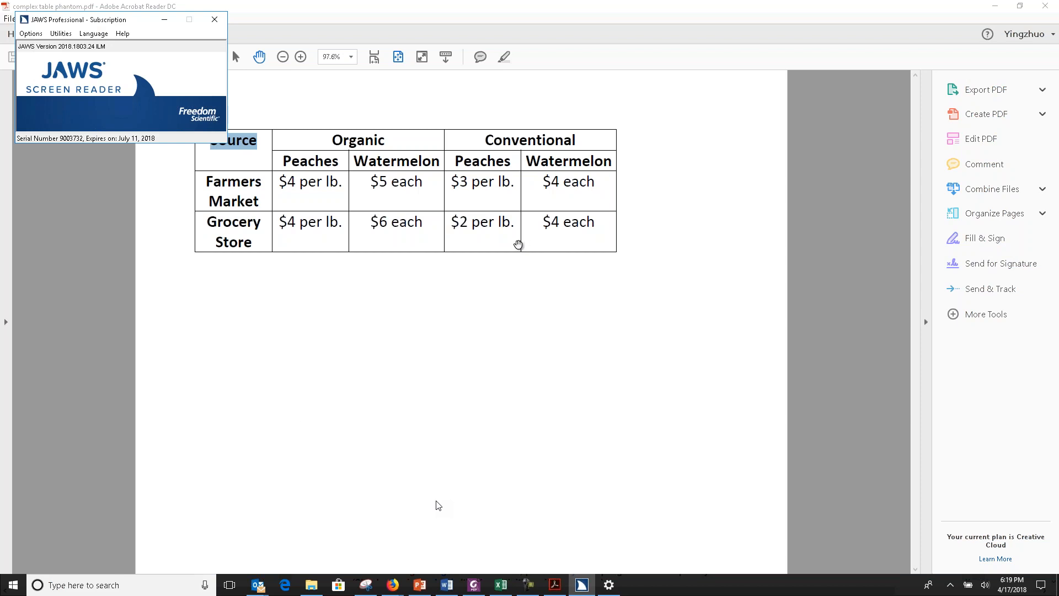
Read the two header rows cell by cell with the screen reader, from Organic and Conventional through the Peaches and Watermelon subheaders.
double_click(353, 141)
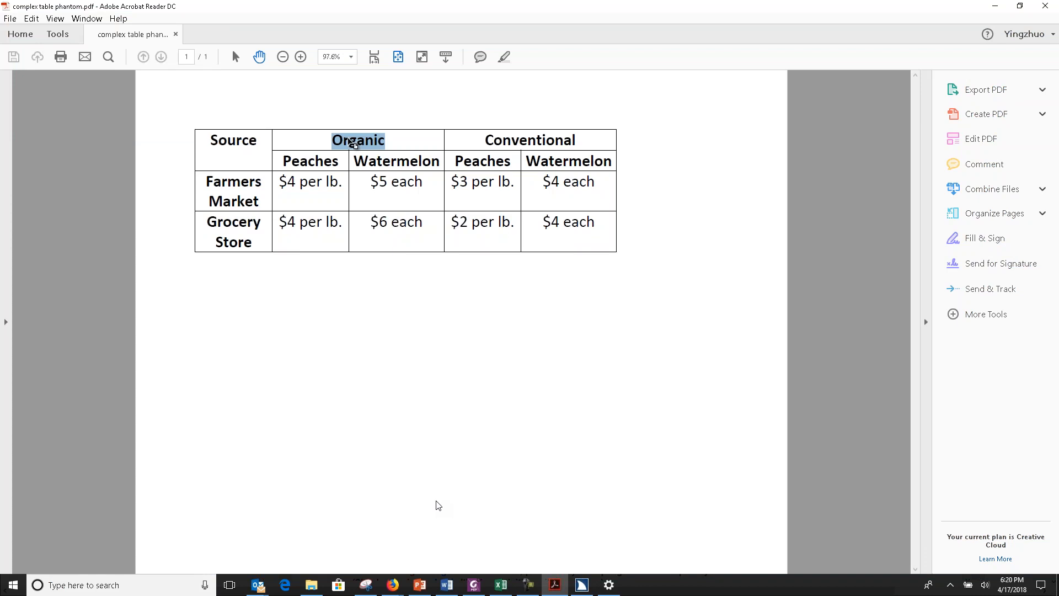
key(t)
key(ctrl+alt+Right)
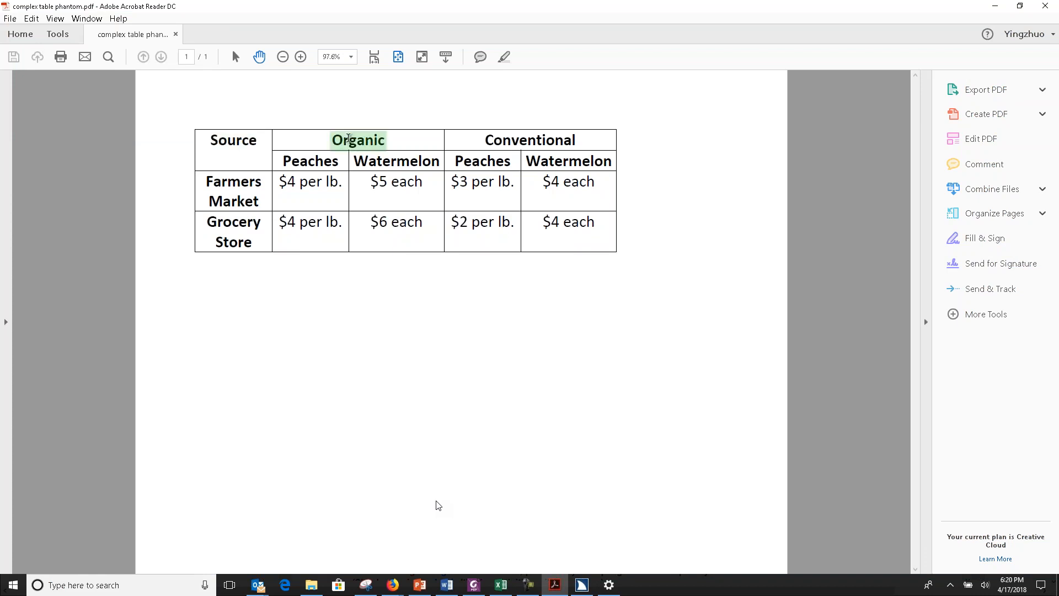
key(ctrl+alt+Right)
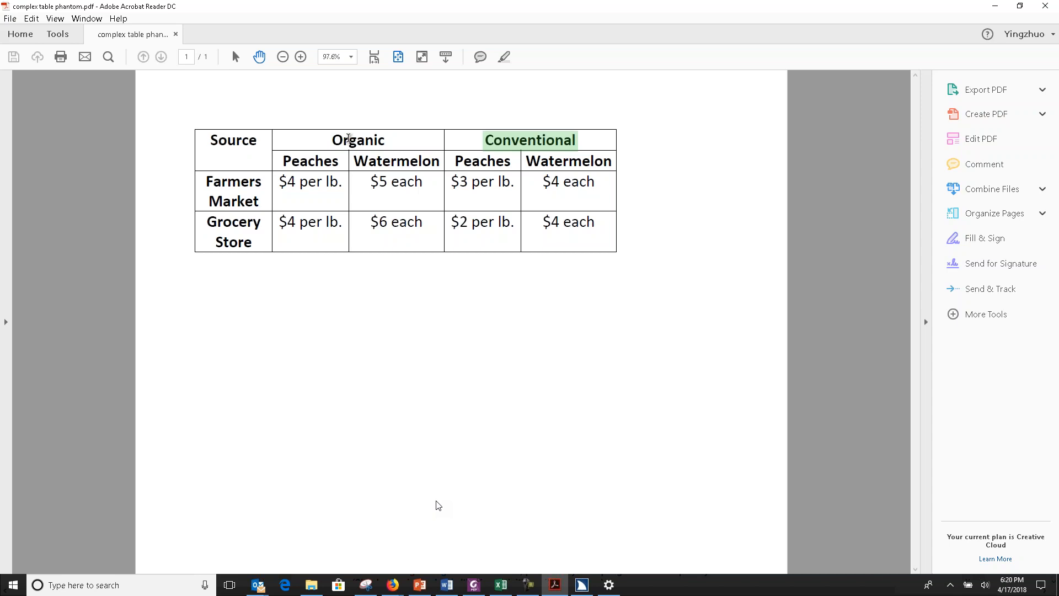
key(Down)
key(Down)
key(ctrl+alt+Right)
key(ctrl+alt+Right)
Read the Farmers Market row's prices cell by cell with the screen reader.
key(ctrl+alt+Right)
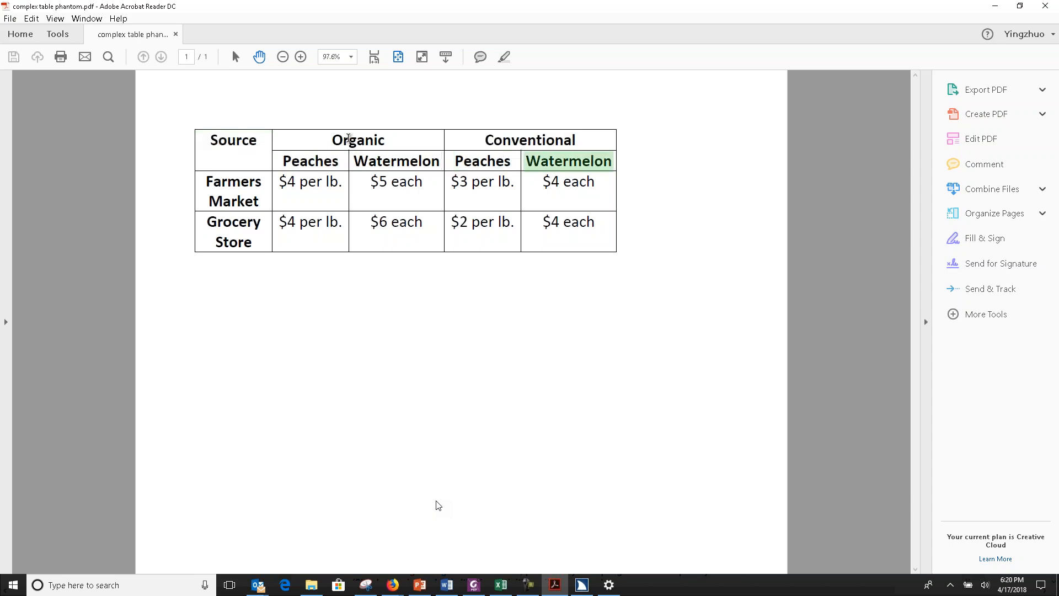
key(Down)
key(ctrl+alt+Right)
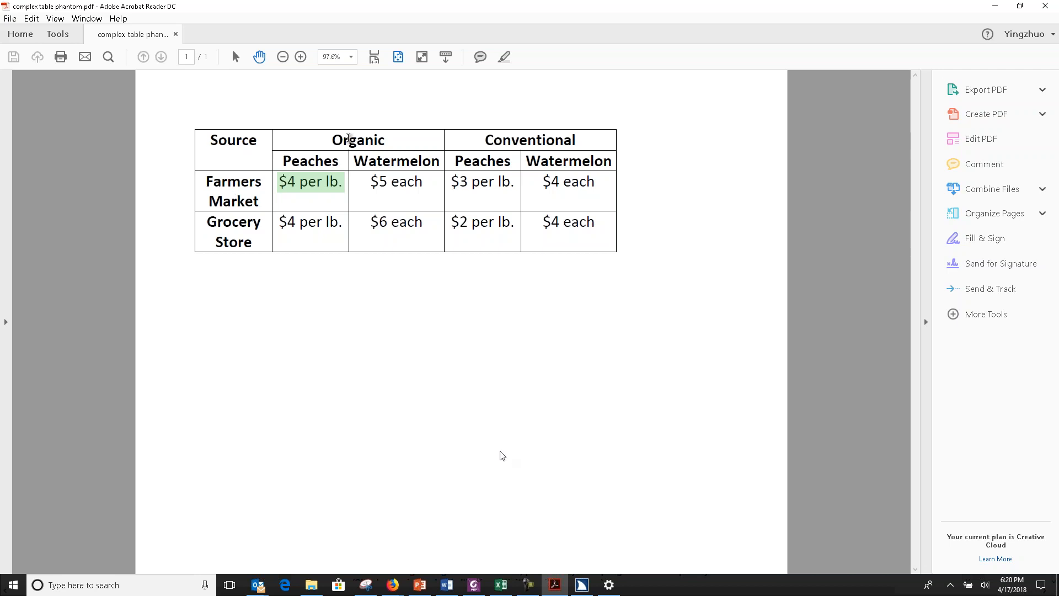
key(ctrl+alt+Right)
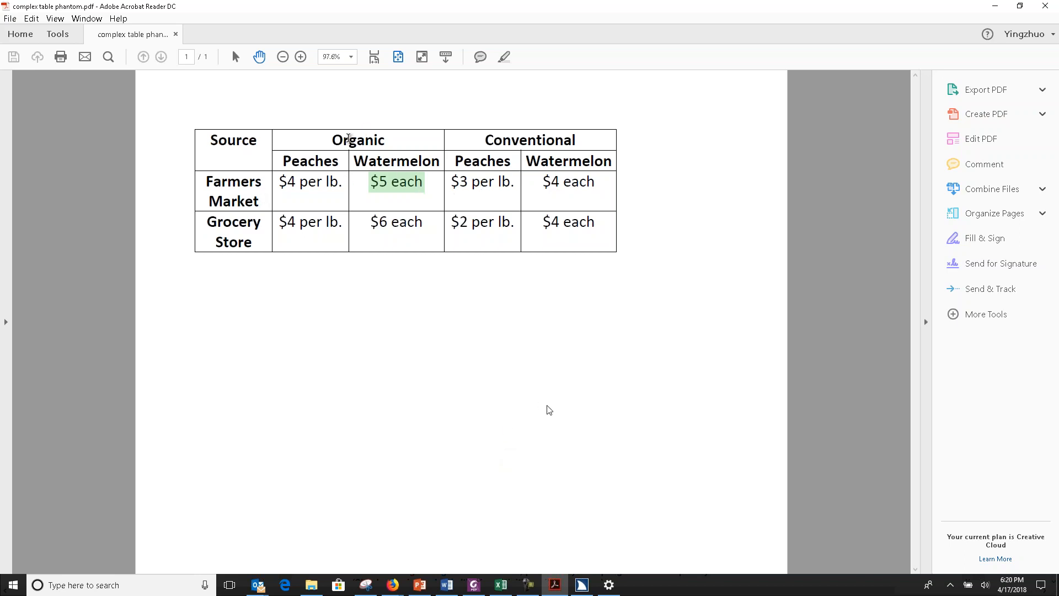
key(ctrl+alt+Right)
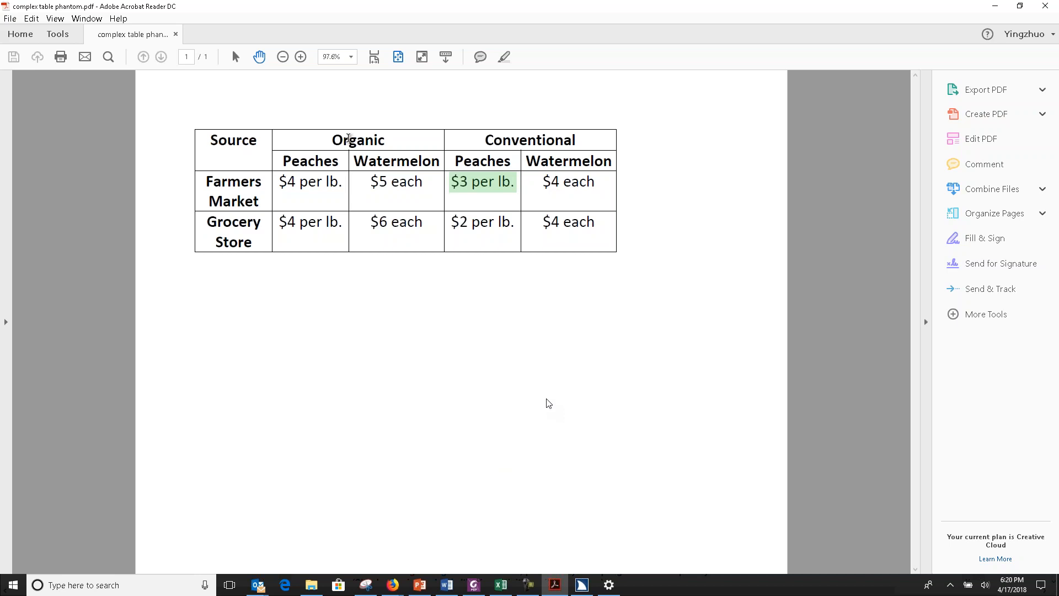
key(ctrl+alt+Right)
Read the Grocery Store row with the screen reader, from its row header into the organic prices.
key(Down)
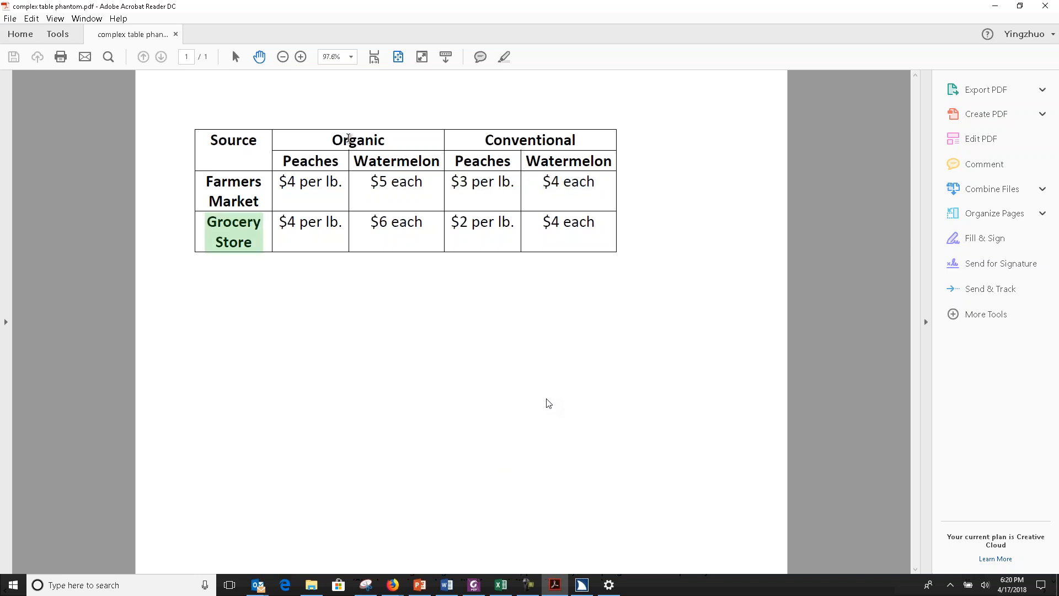
key(ctrl+alt+Right)
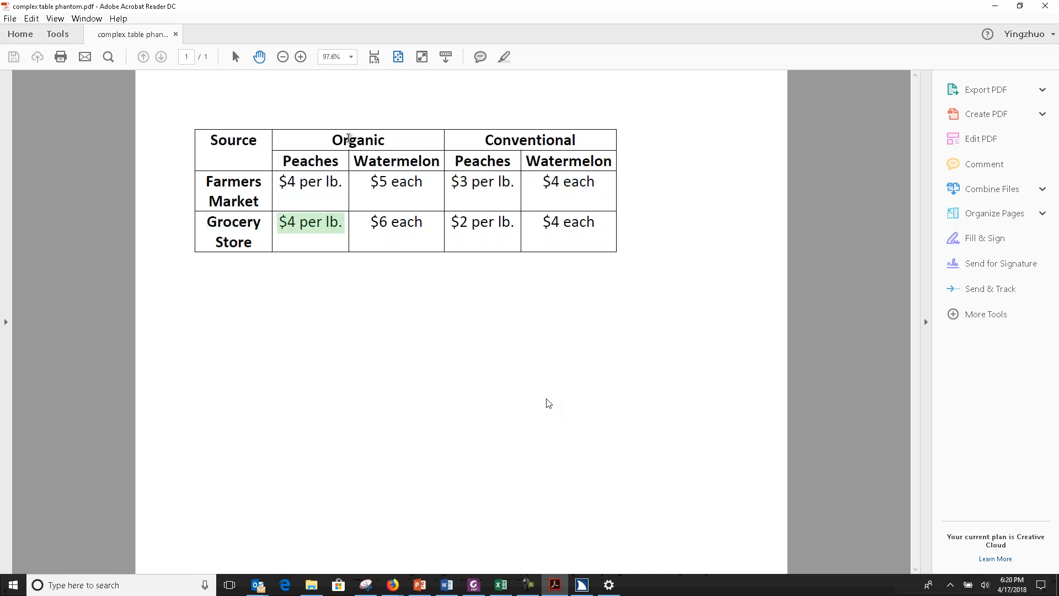
key(ctrl+alt+Right)
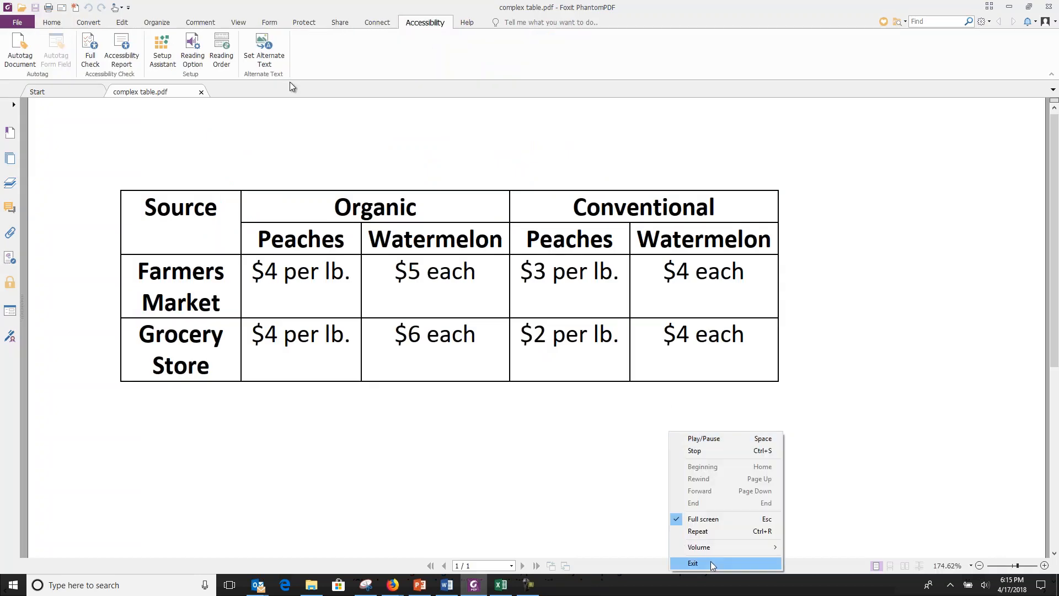
Exit the complex table demo and launch the Windows OS Accessibility Settings demo from the Learning Points slide, allowing the file to open.
click(710, 561)
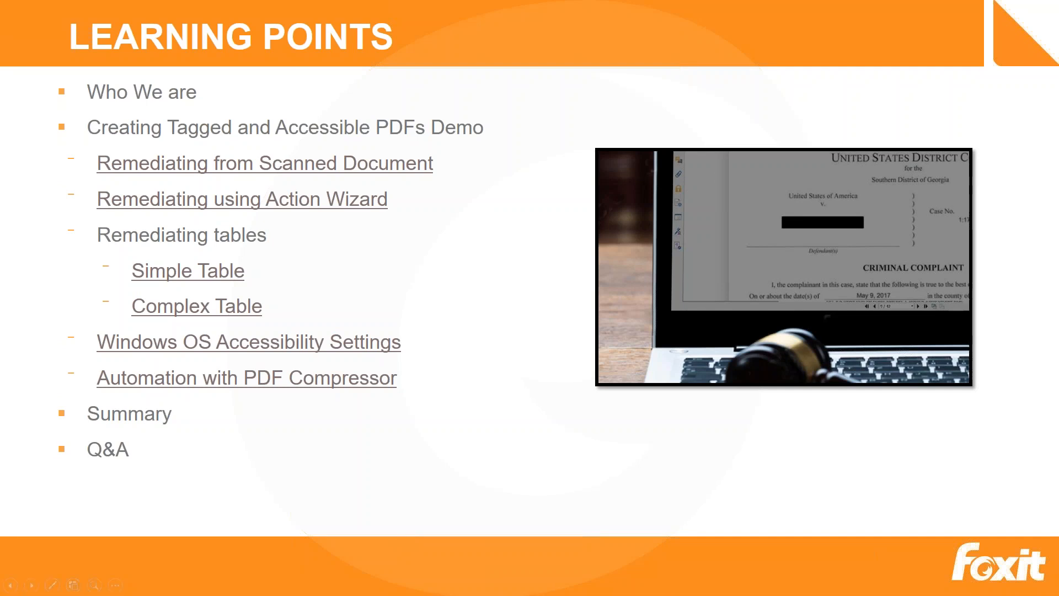
click(288, 346)
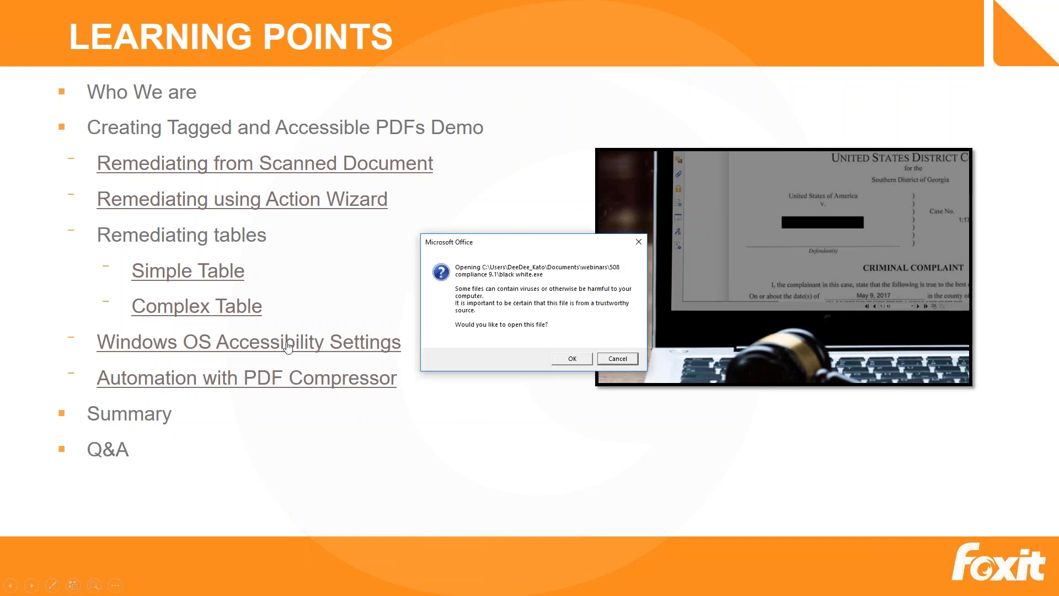
click(574, 358)
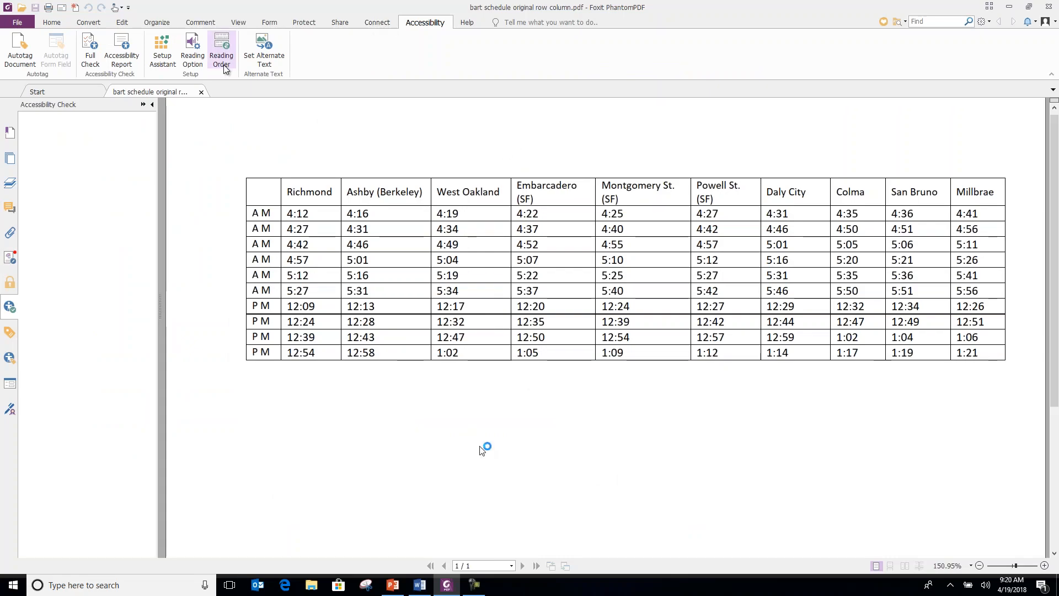
Enable high contrast document text as white on black with the Accessibility Setup Assistant, keep the other defaults, and exit to the Learning Points slide.
click(166, 62)
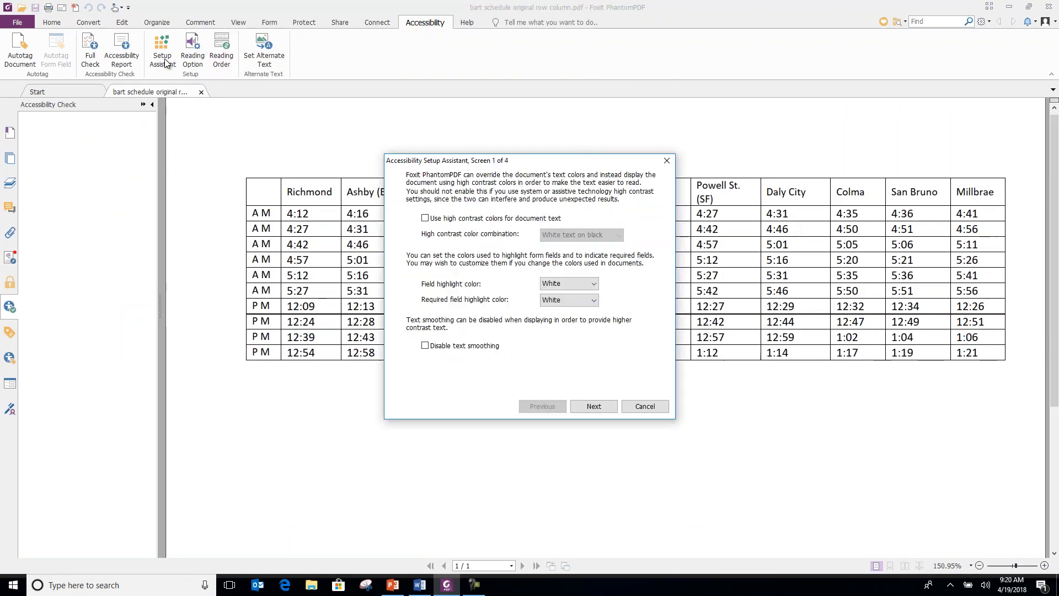
click(424, 218)
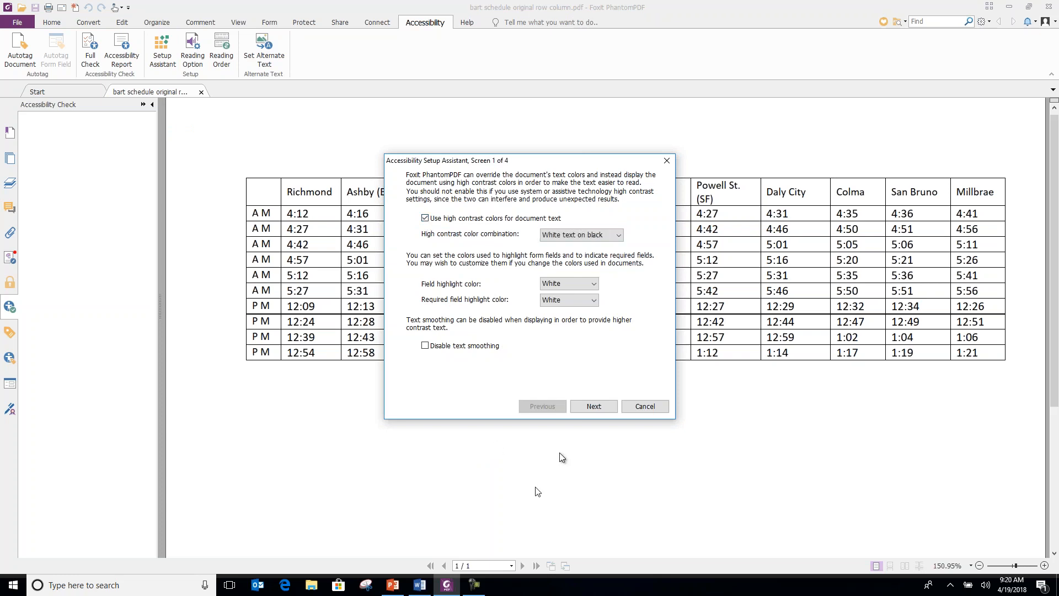
click(593, 407)
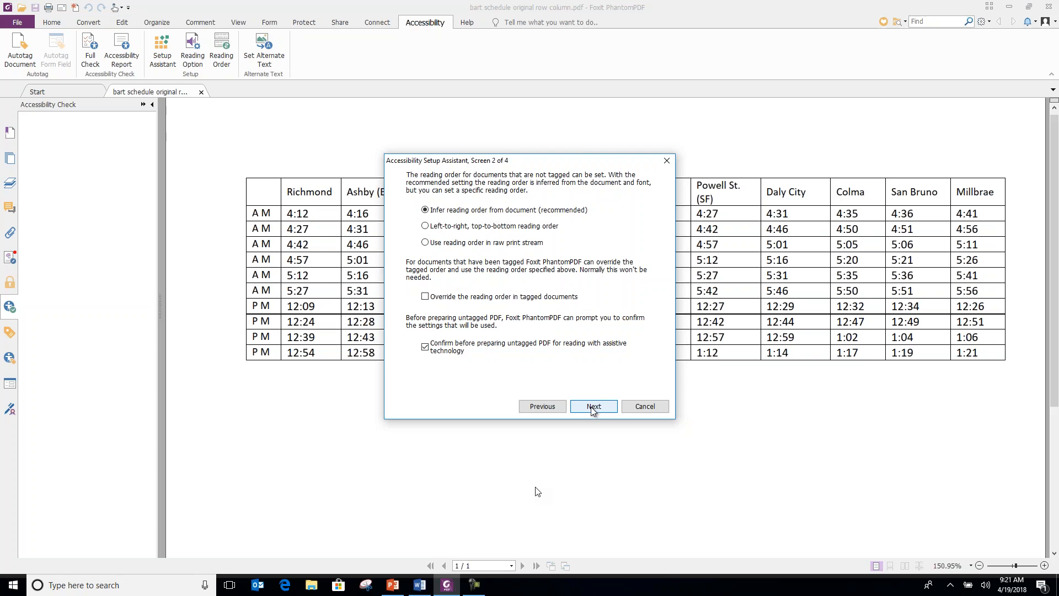
click(593, 408)
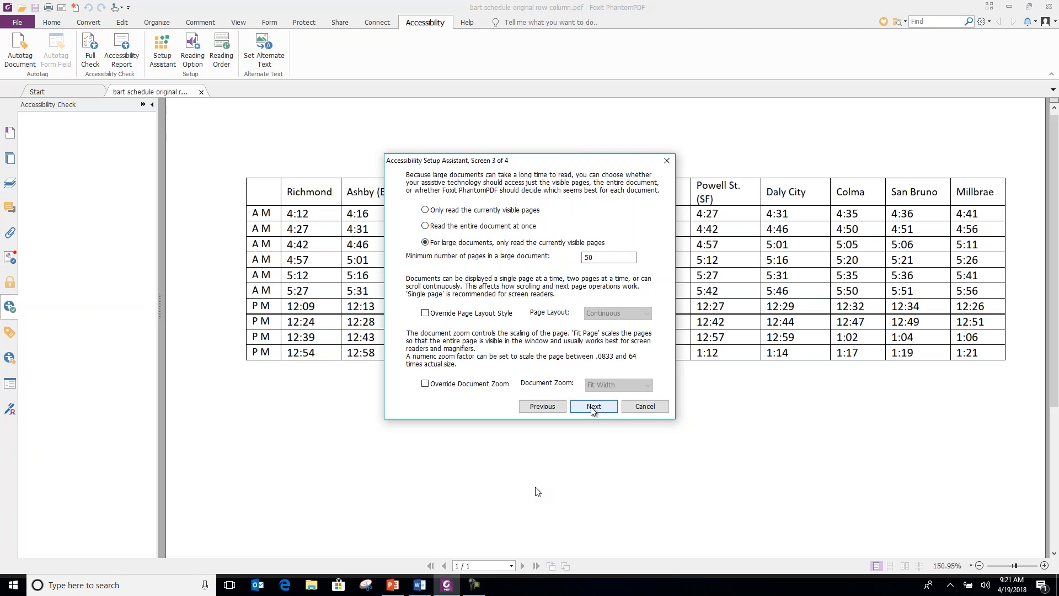
click(593, 407)
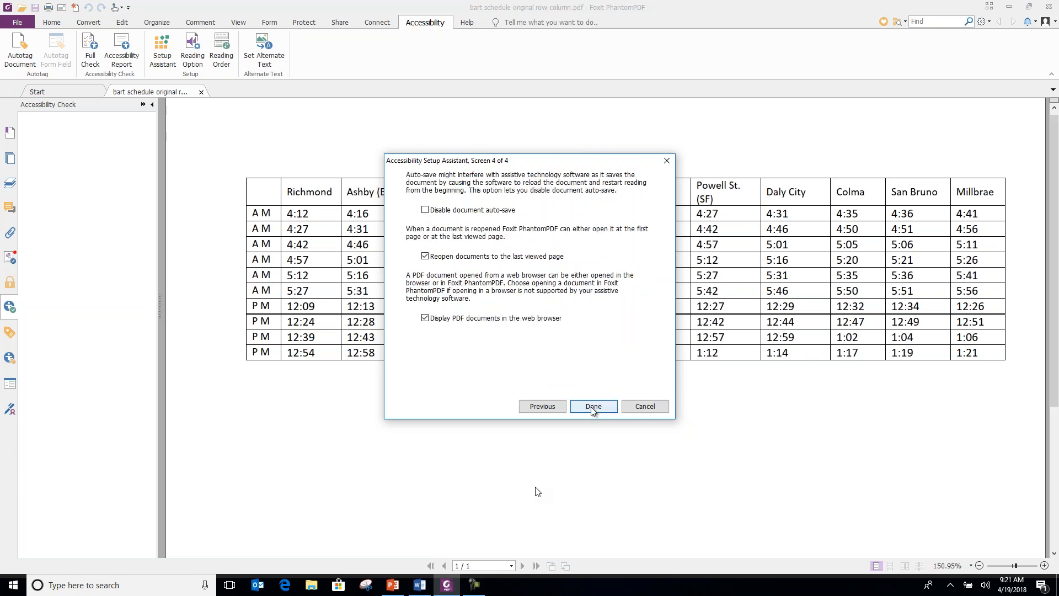
click(592, 408)
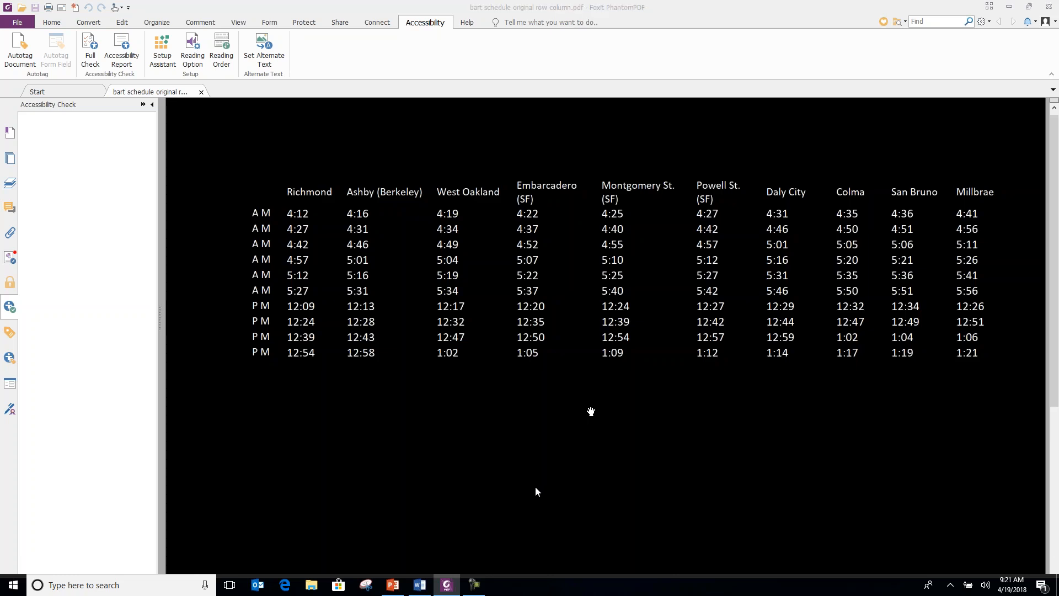
right_click(773, 448)
click(800, 435)
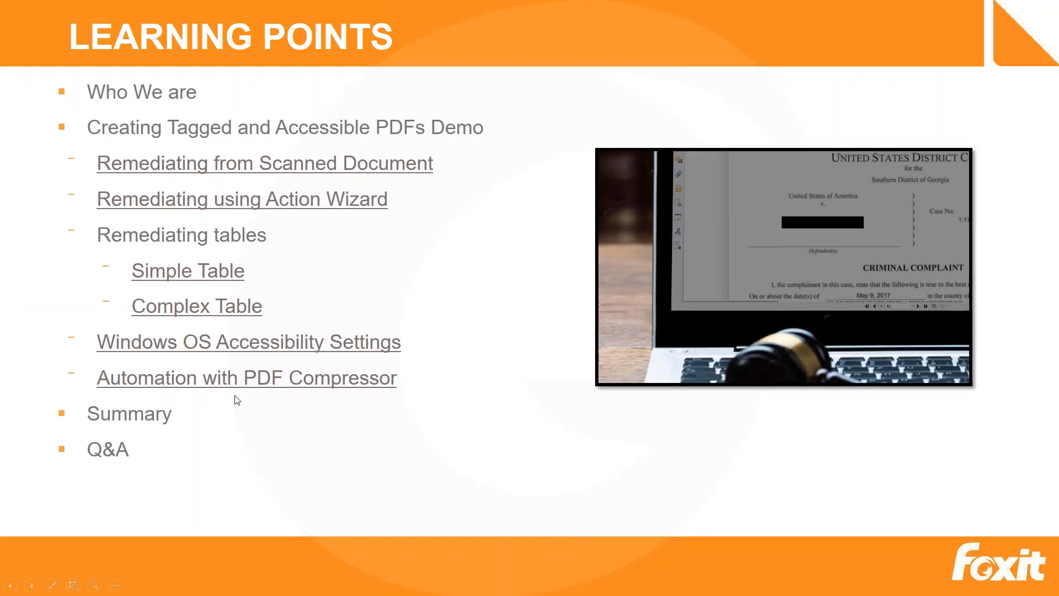
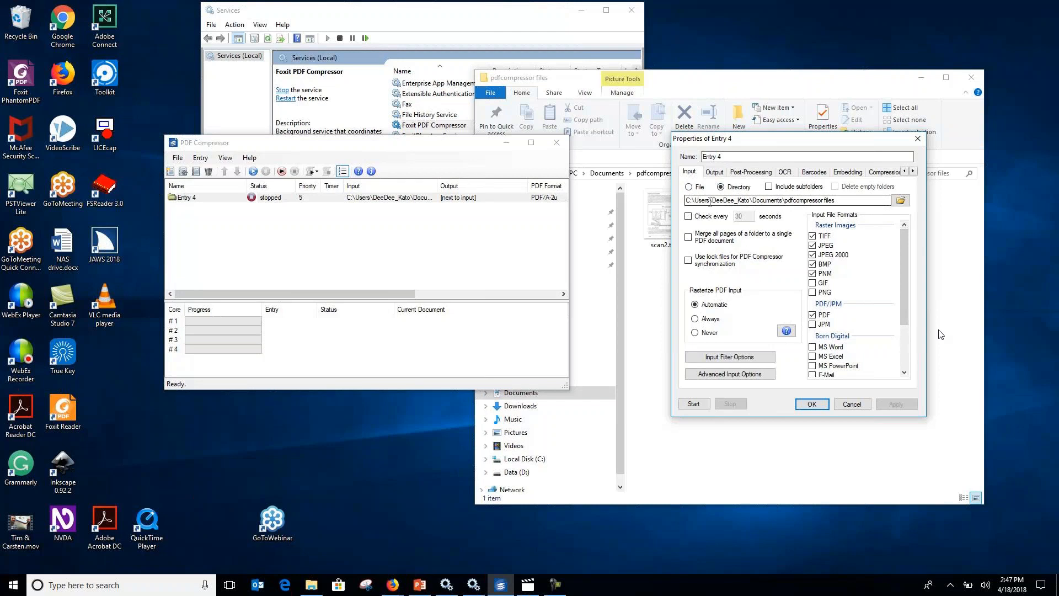
Review Entry 4's output, post-processing, OCR, barcode and compression settings in its properties.
drag(793, 140, 758, 197)
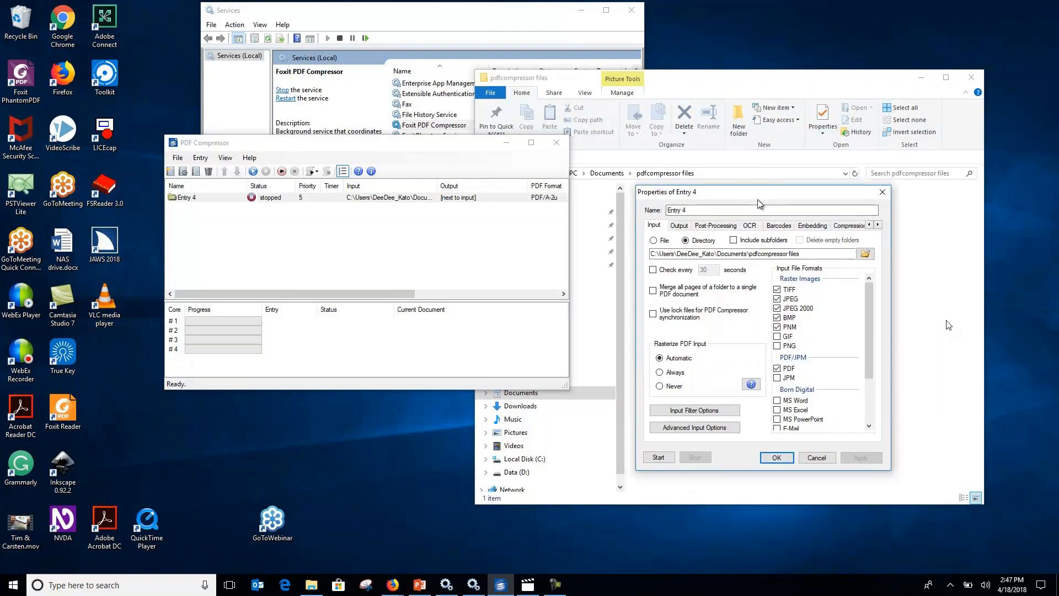
click(684, 227)
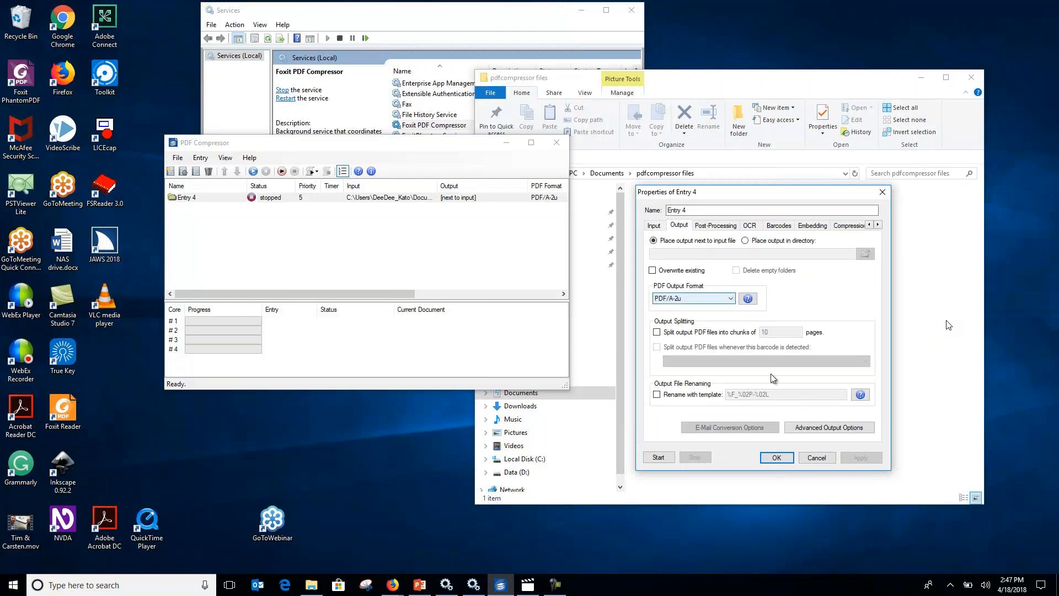
click(723, 232)
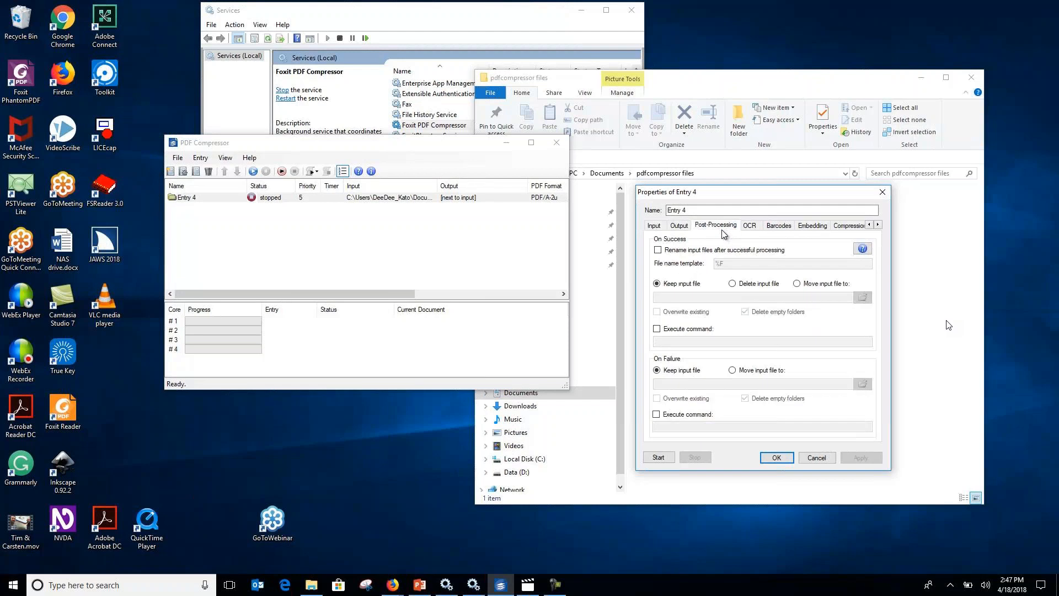
click(755, 228)
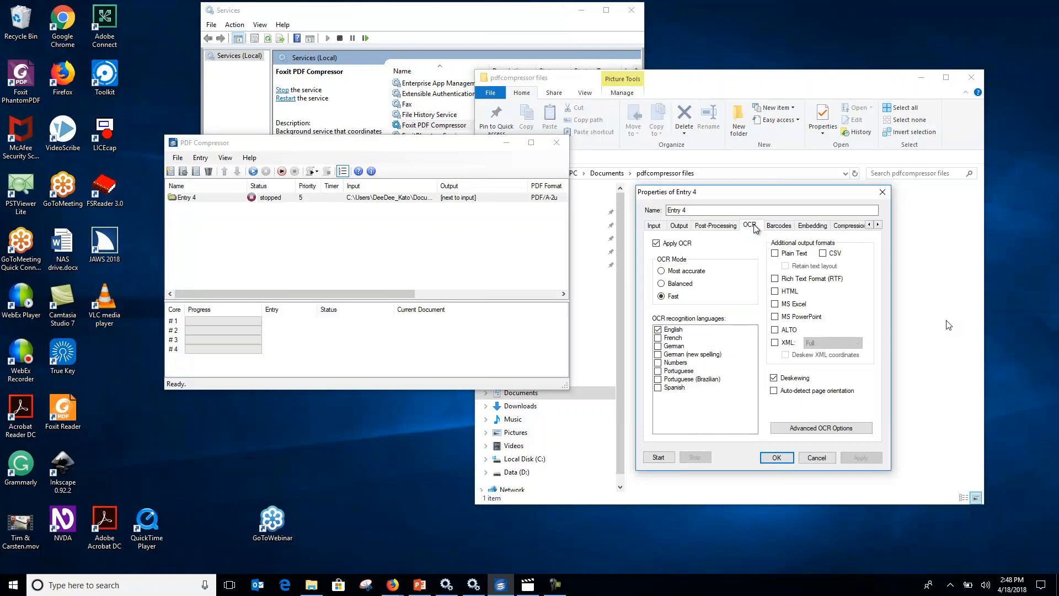
click(783, 232)
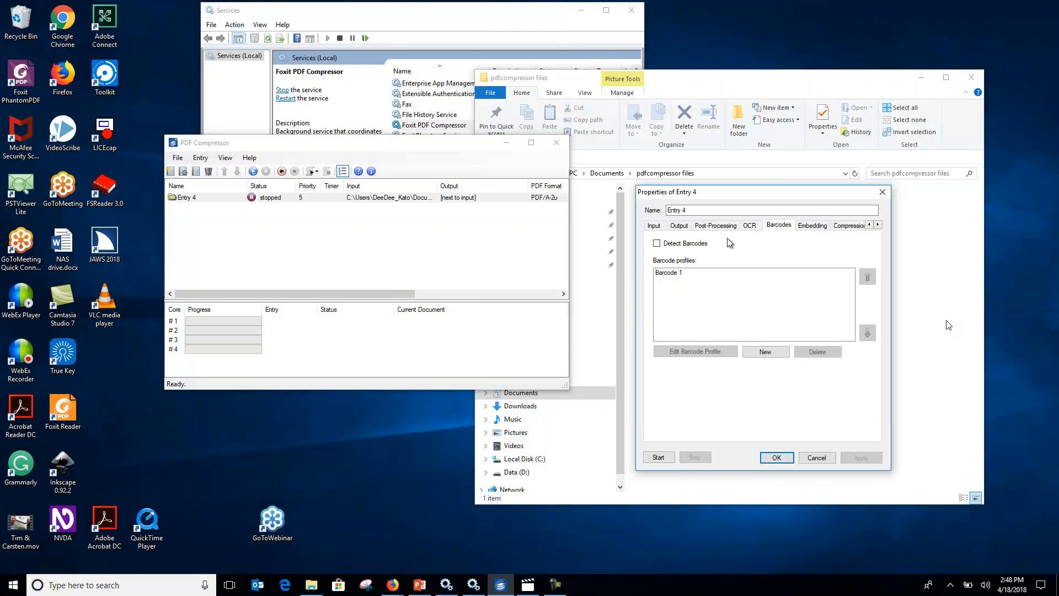
click(879, 225)
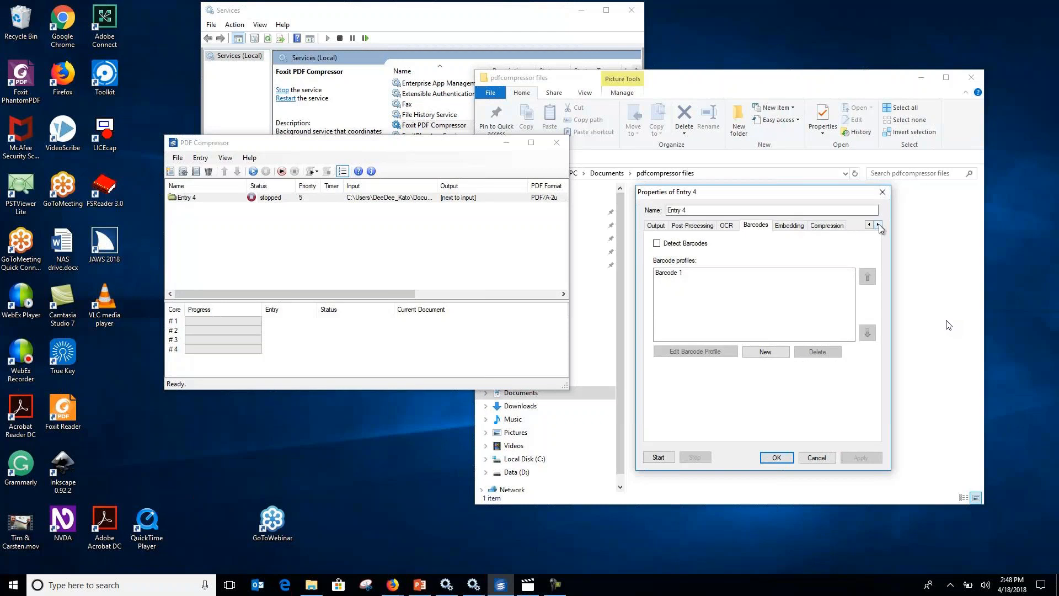
click(832, 226)
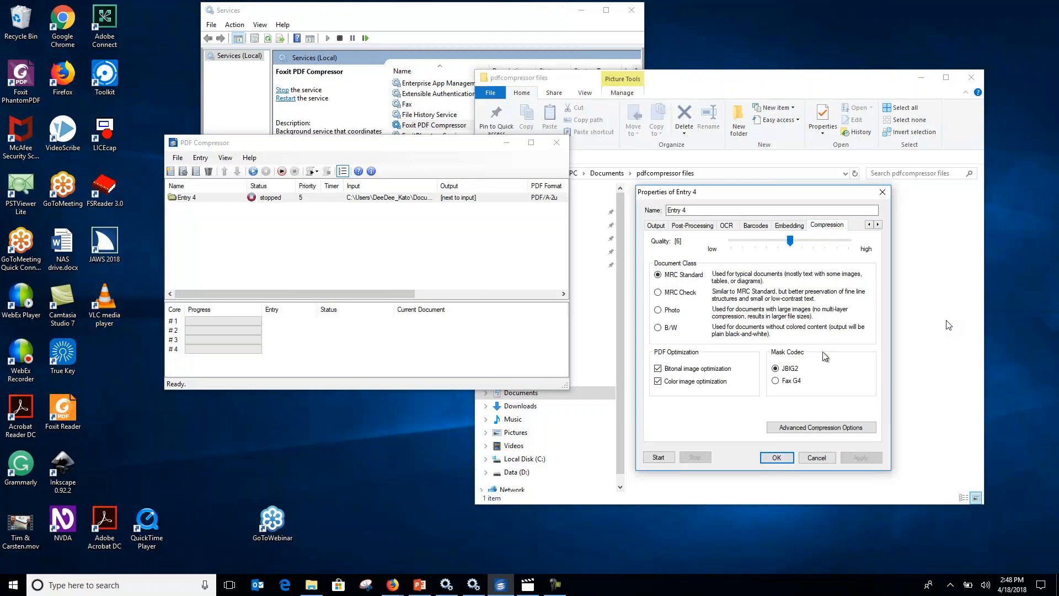
click(869, 225)
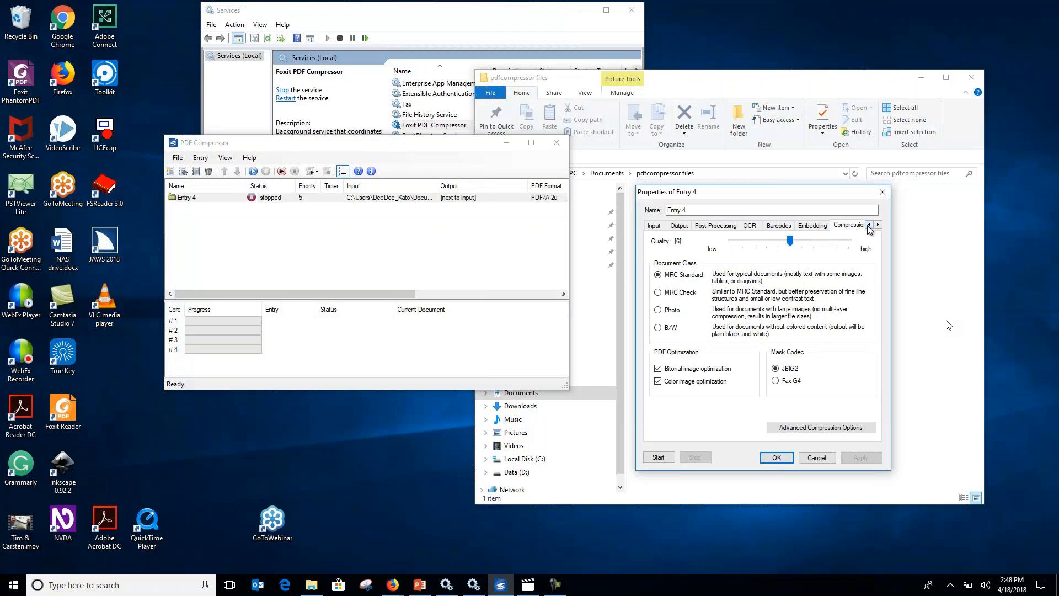
Accept Entry 4's advanced output options with structure tags included, and start the entry's conversion.
click(680, 226)
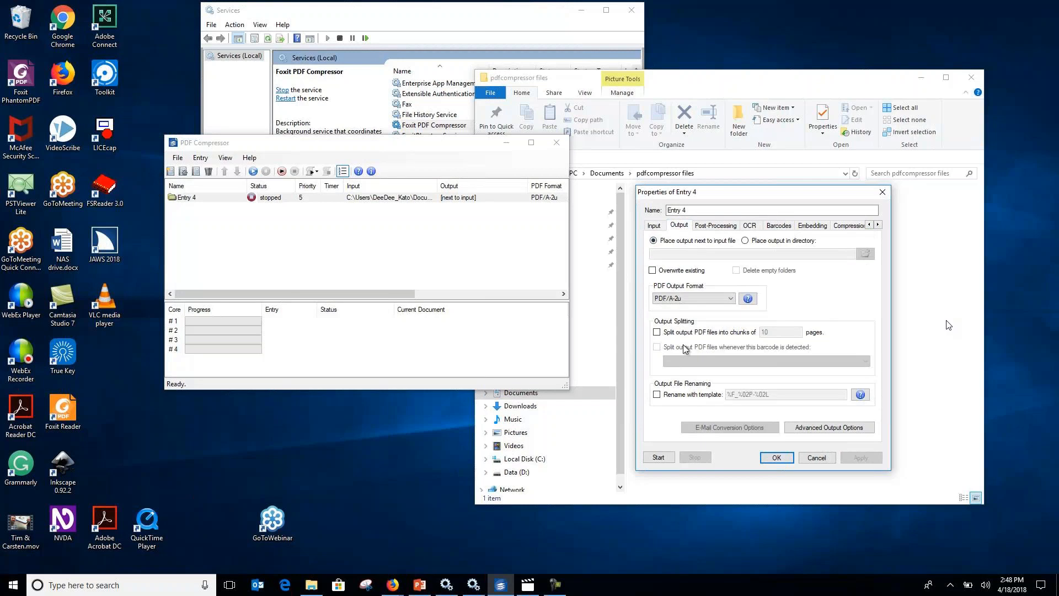
click(834, 433)
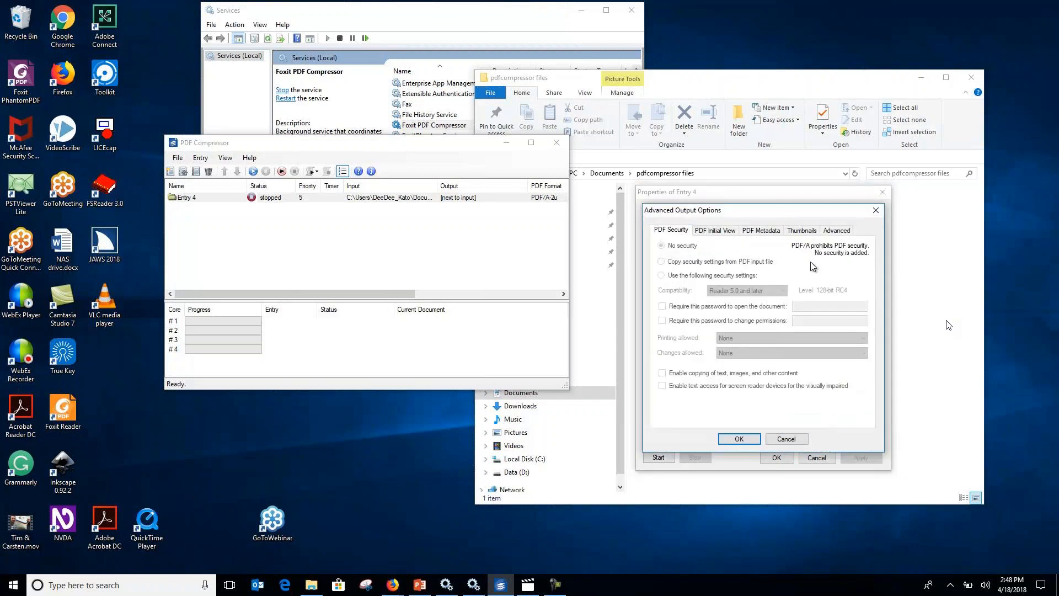
click(837, 231)
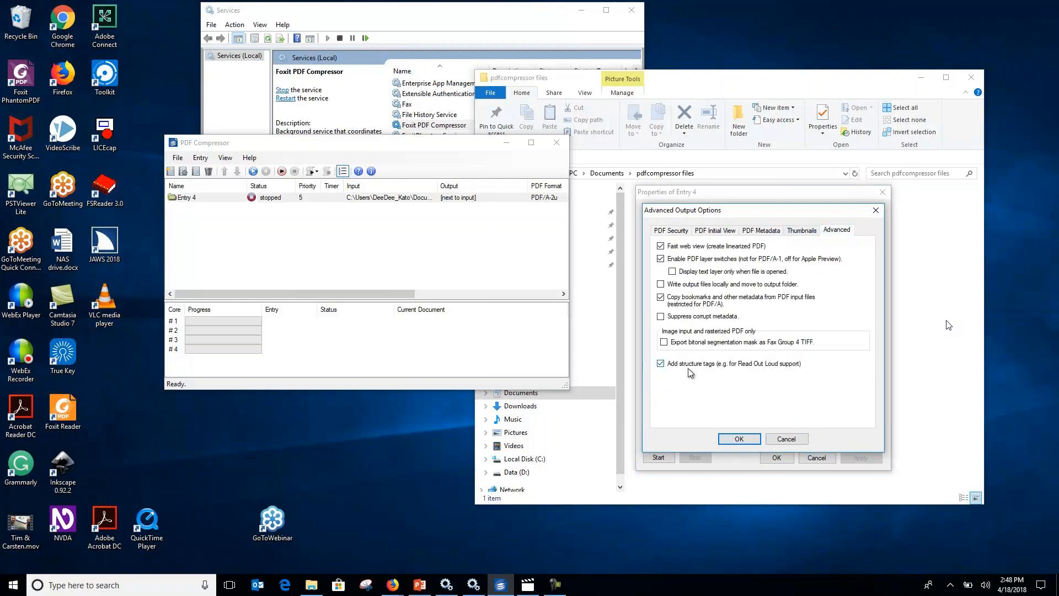
click(745, 439)
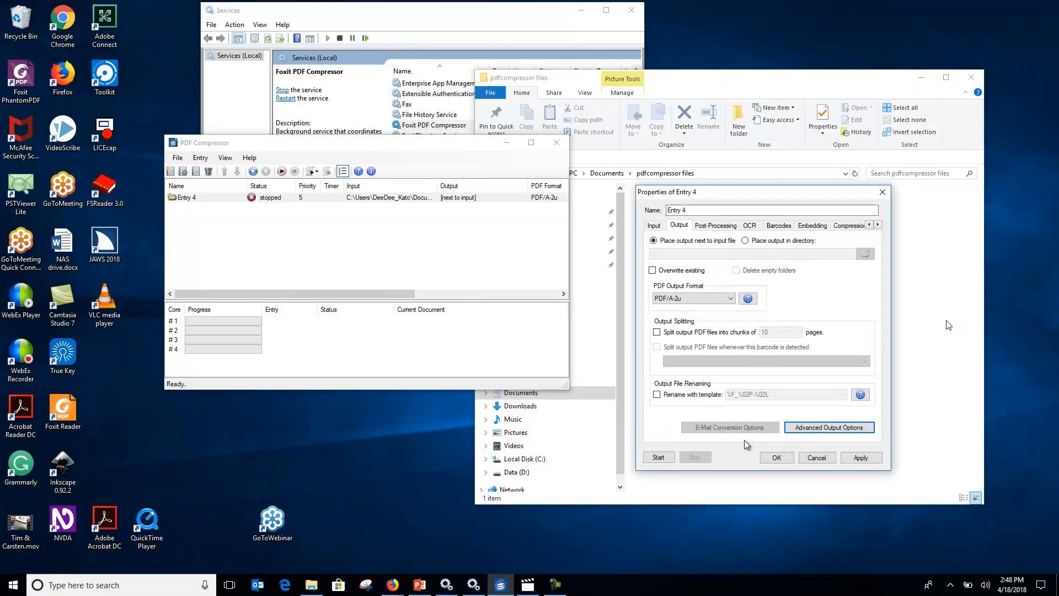
click(776, 457)
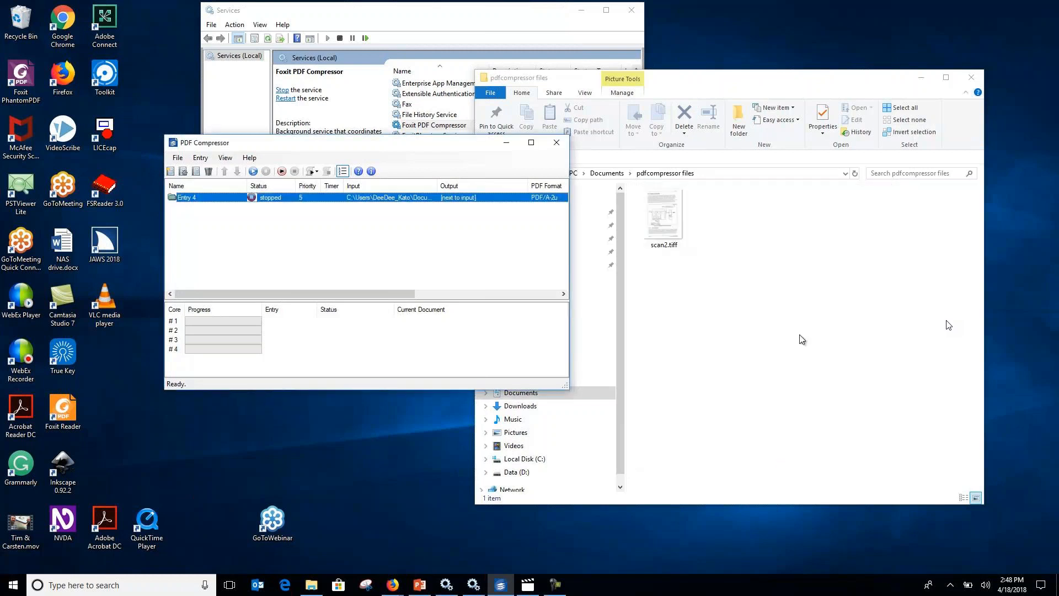
right_click(209, 199)
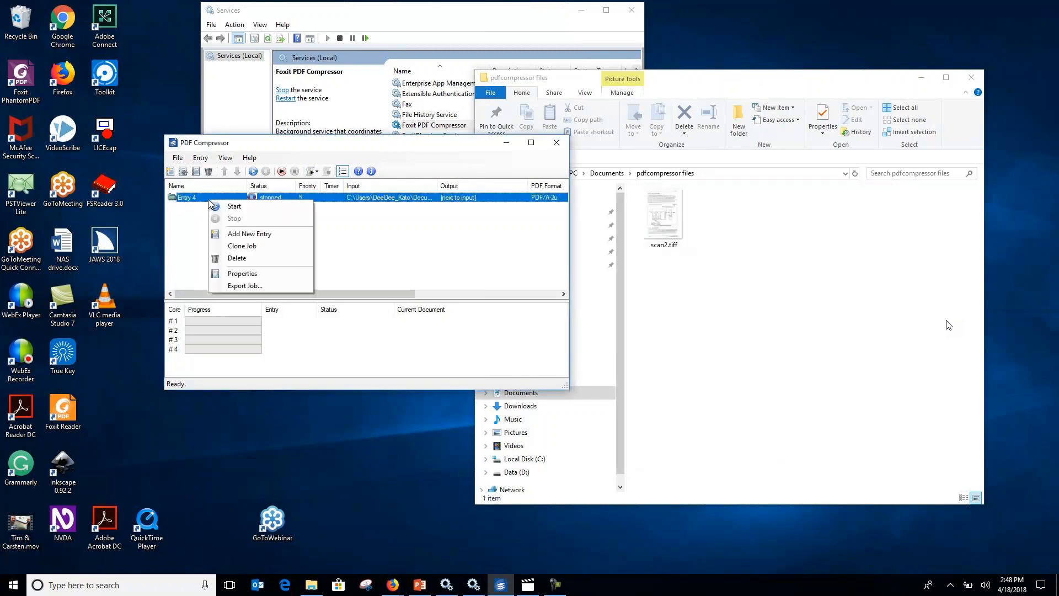
click(235, 207)
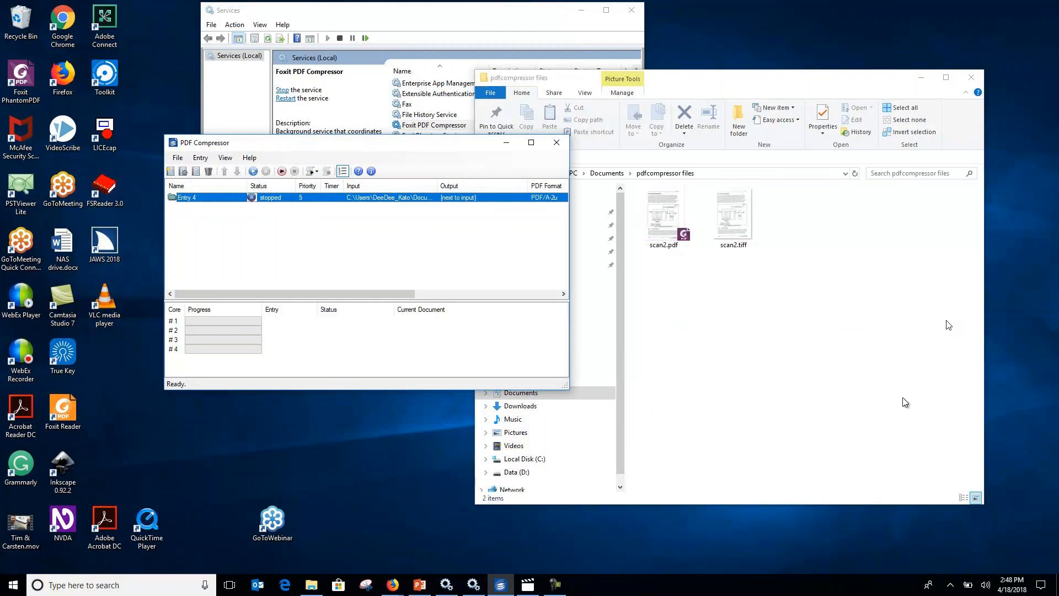
Open the converted scan2.pdf from the pdfcompressor files folder, dismiss the welcome window and enable editing of the PDF/A file.
click(667, 220)
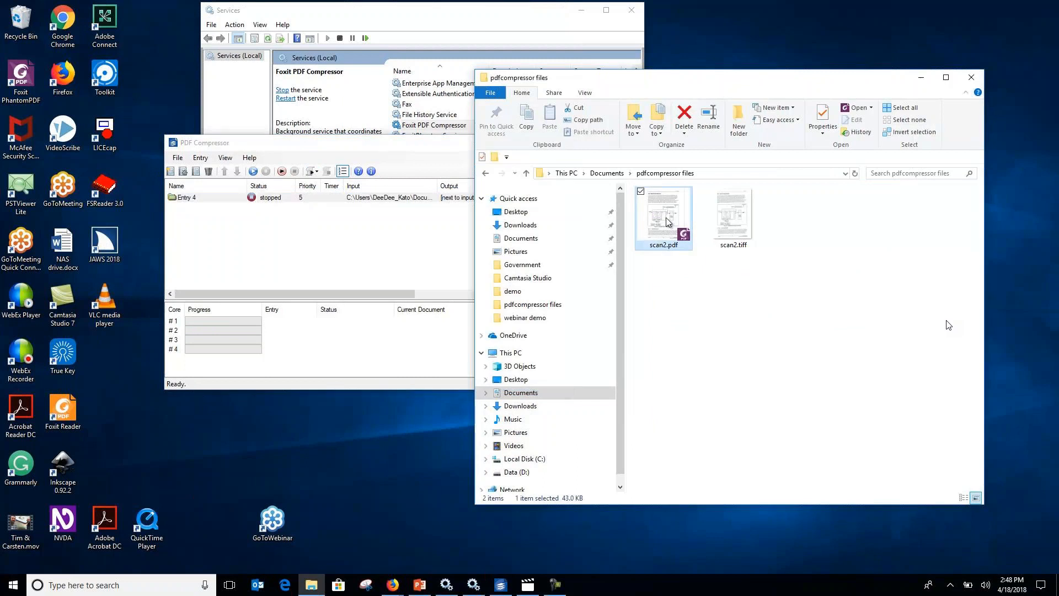
double_click(667, 219)
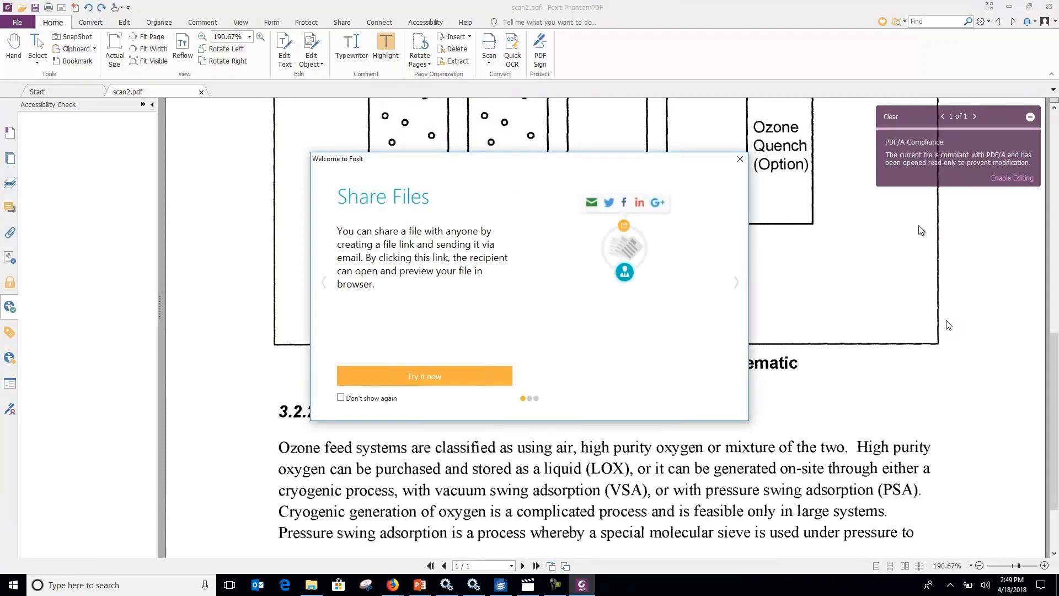
click(744, 161)
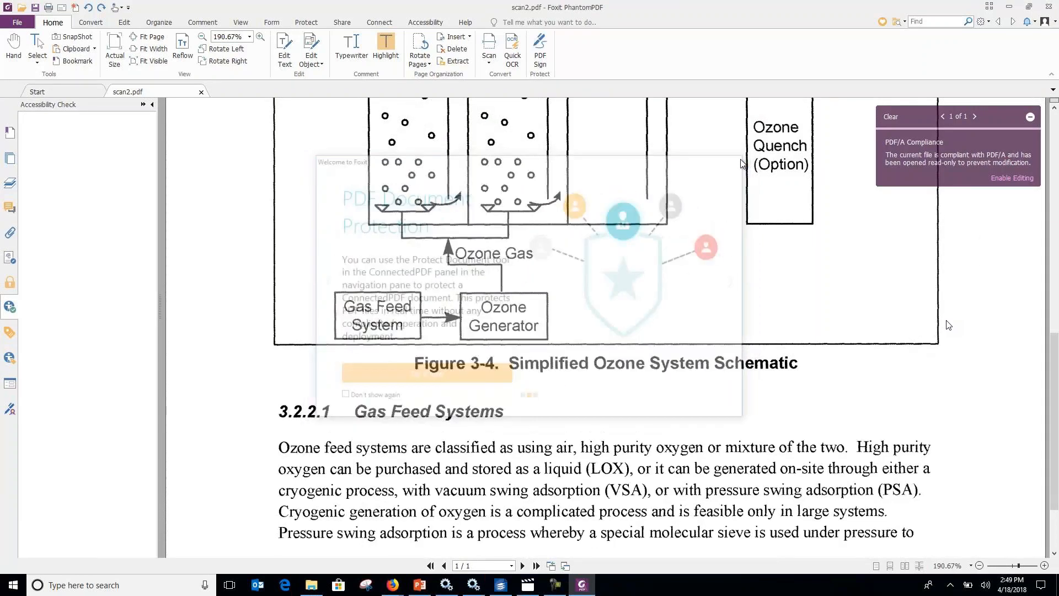
click(1002, 179)
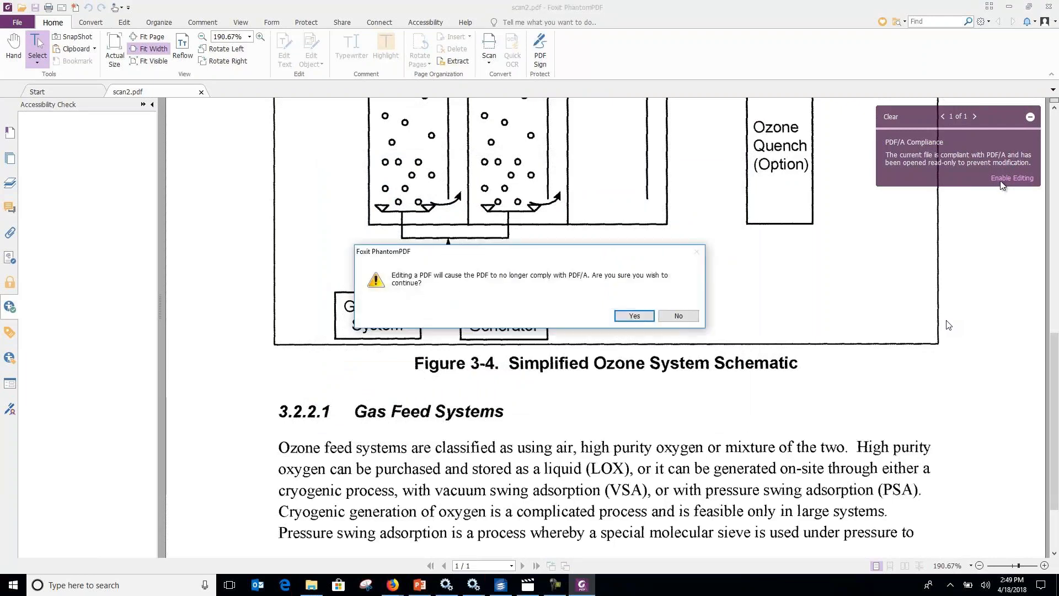
click(634, 316)
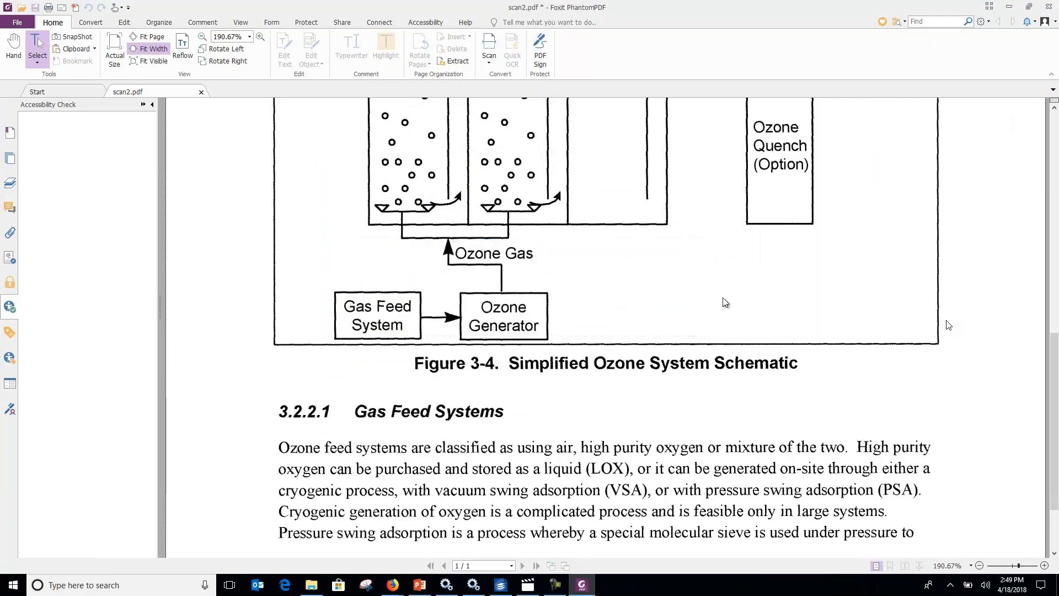
Check scan2.pdf's document properties for its Tagged PDF status.
scroll(949, 325, up, 10)
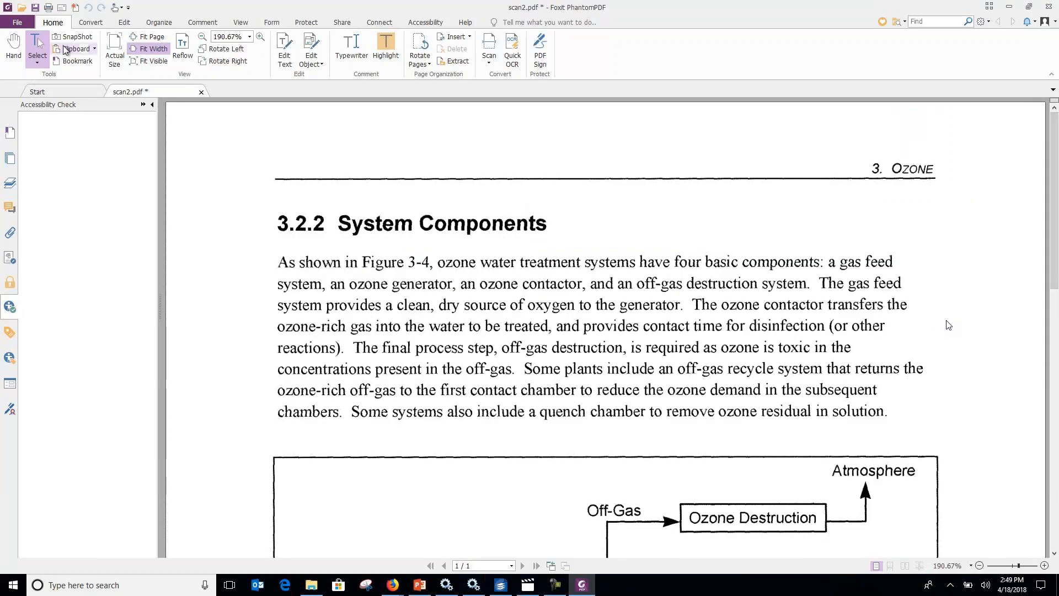
click(15, 24)
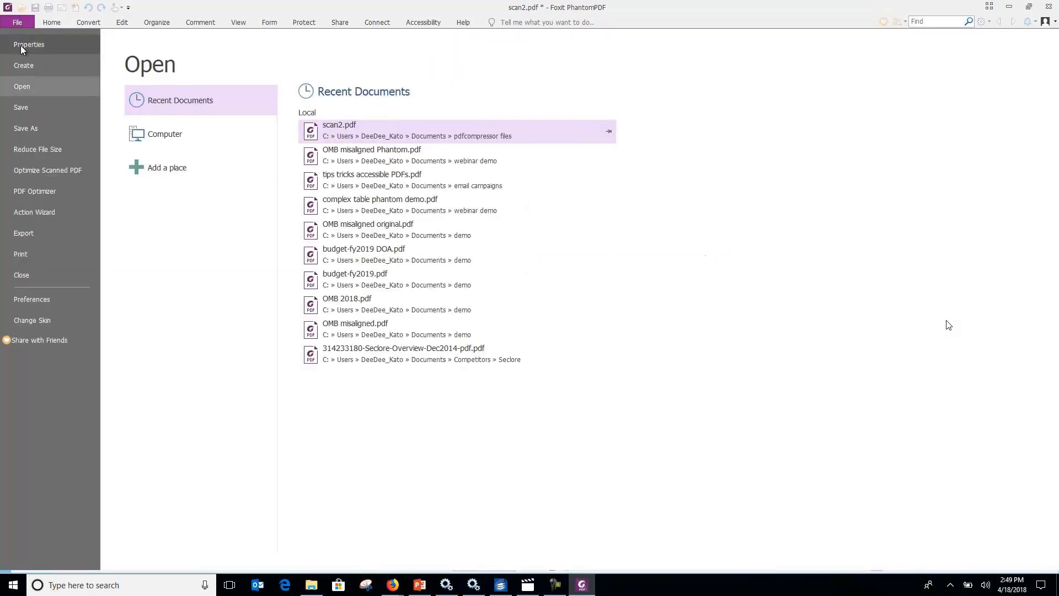
click(21, 44)
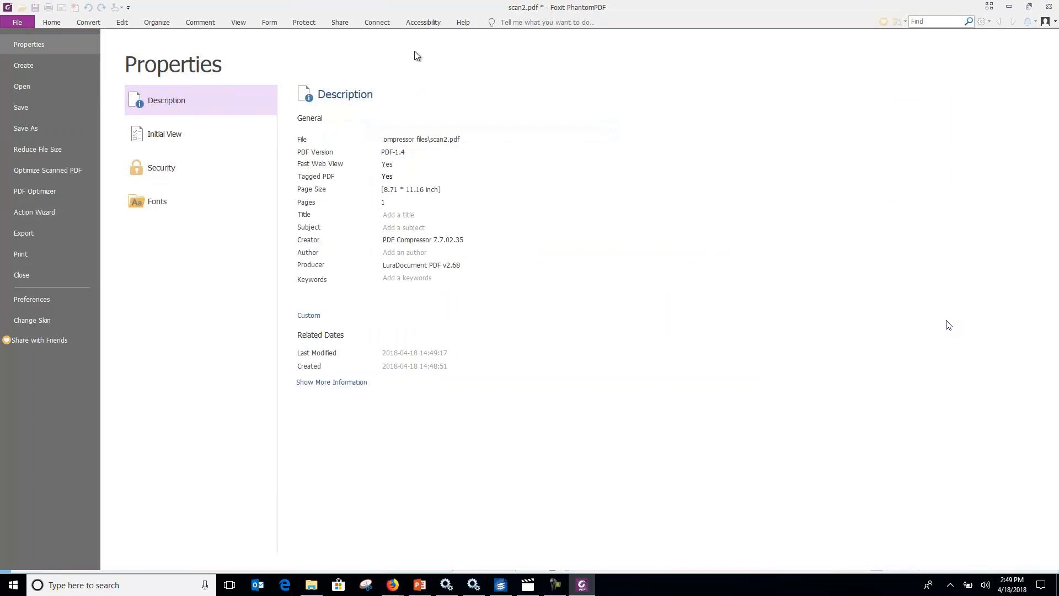
Display the tag tree of scan2.pdf and expand it through <Document> and <Div> to the individual content tags.
click(427, 24)
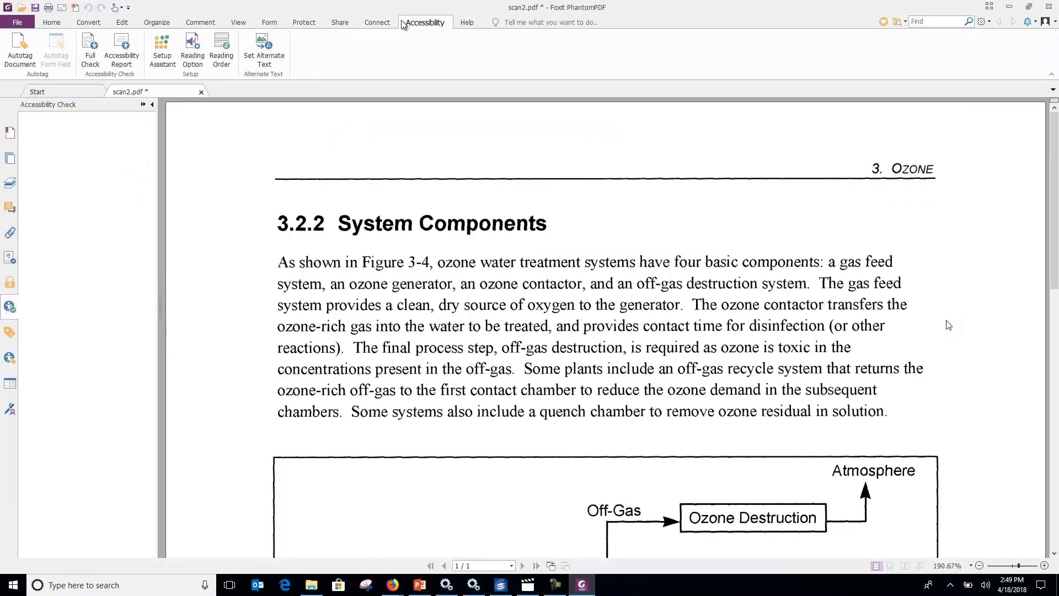
click(7, 333)
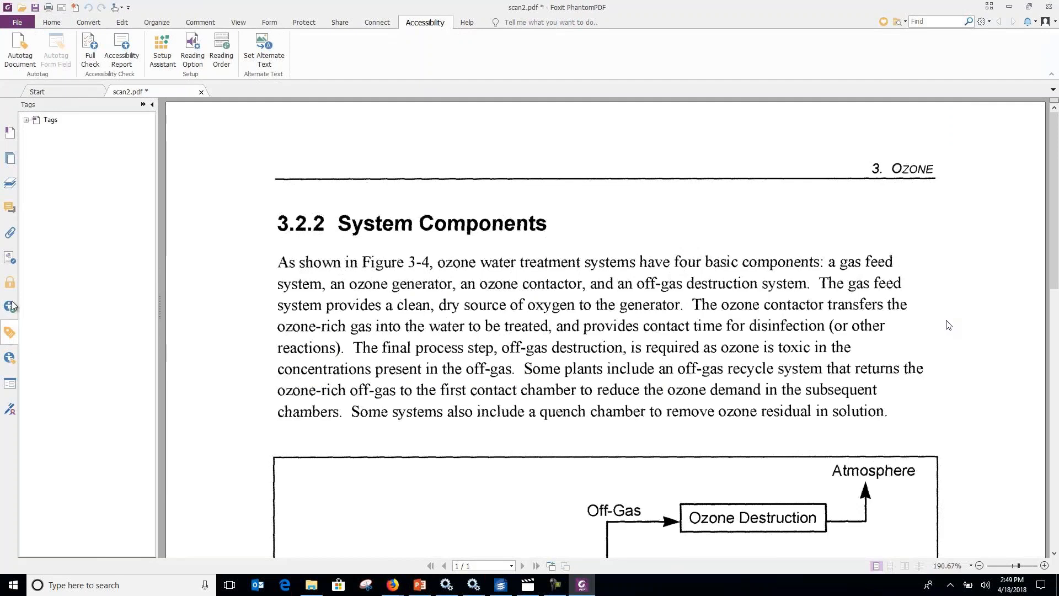
click(26, 121)
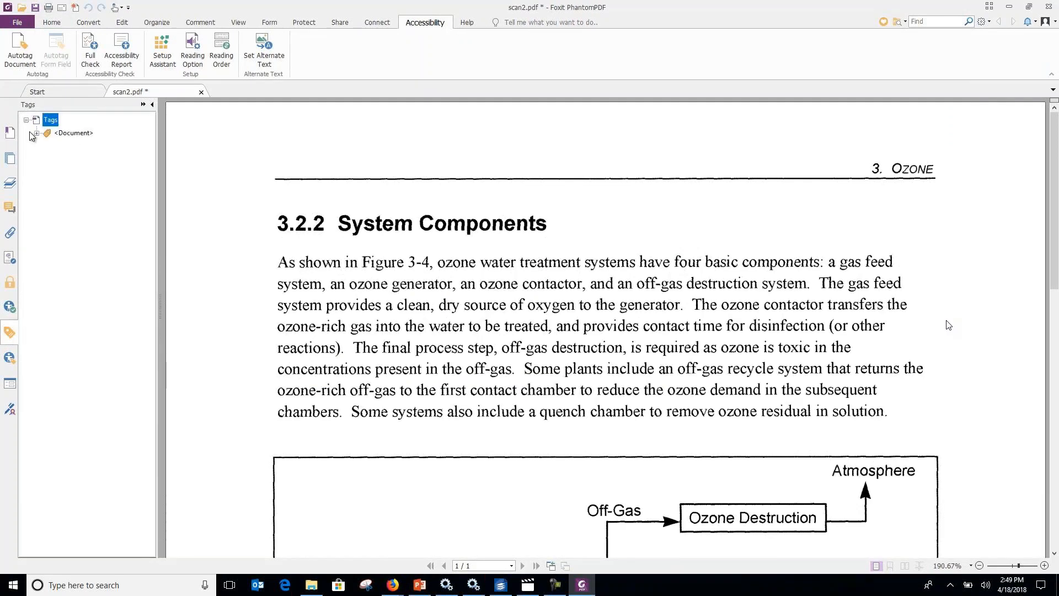
click(36, 133)
click(46, 146)
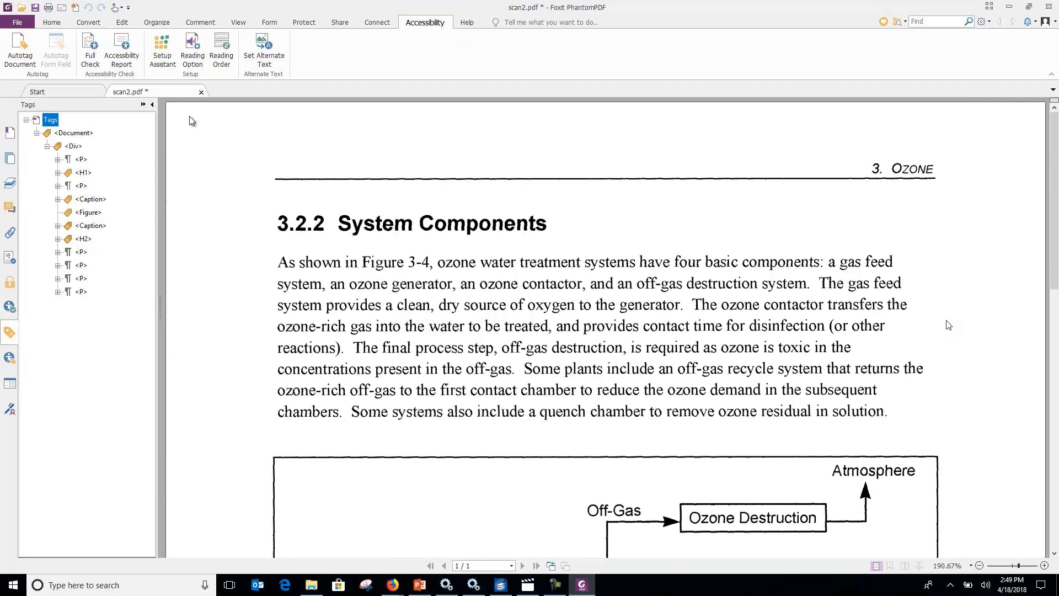
Inspect the structure types assigned to the page content down to the footer with Touch Up Reading Order, and close the tool.
click(227, 65)
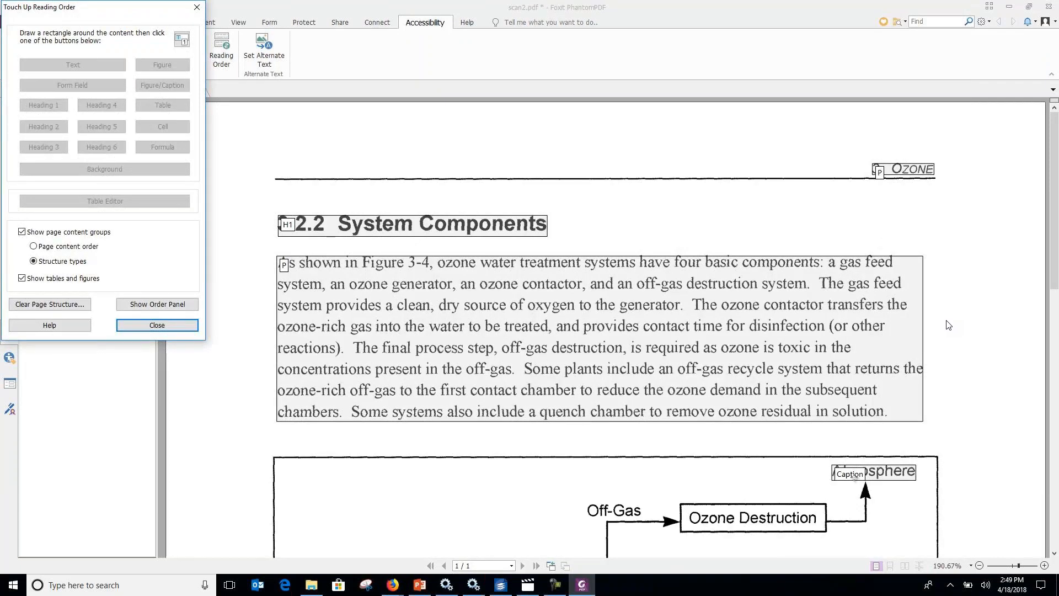
drag(1056, 276, 1056, 380)
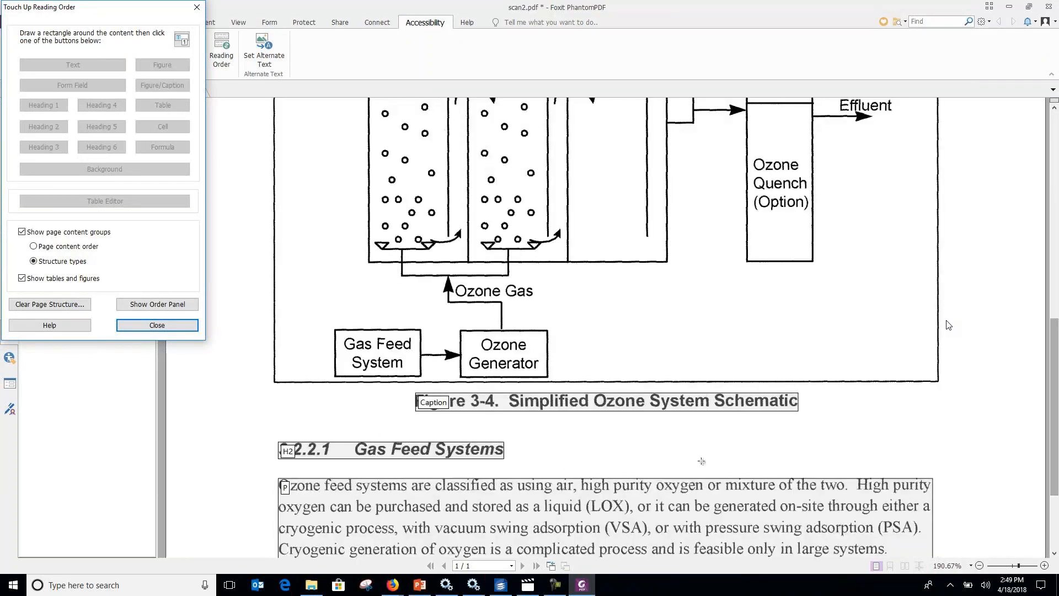
drag(1051, 343, 1052, 397)
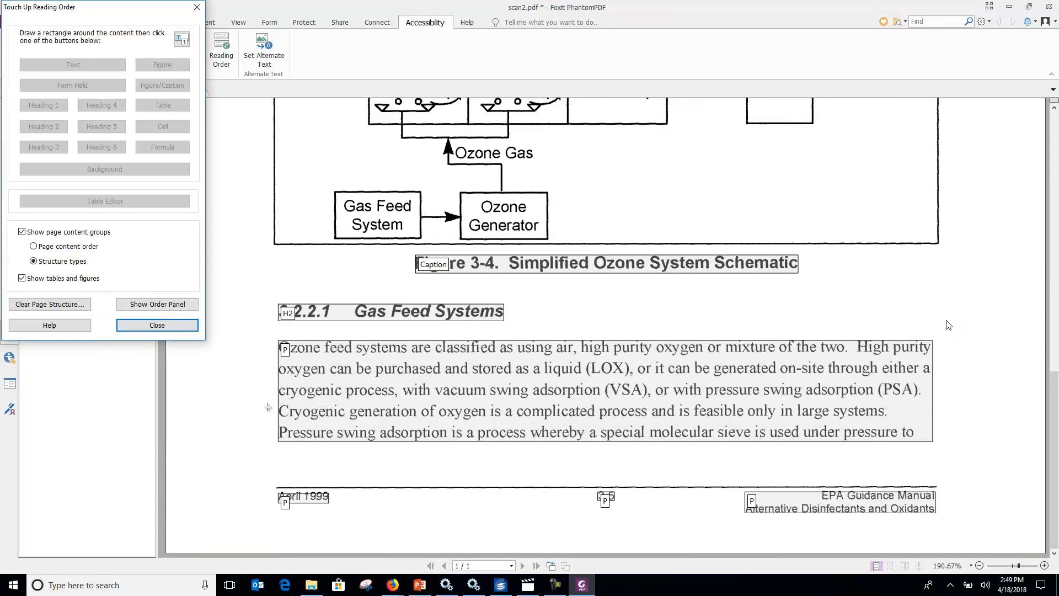
click(157, 326)
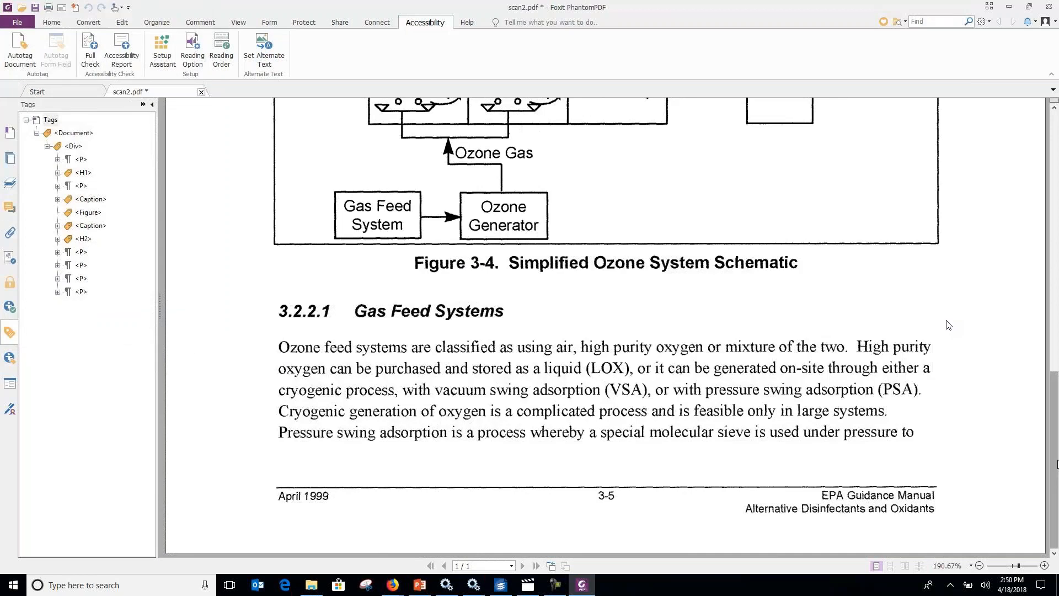
Search the scanned page for the word "oxygen".
scroll(949, 325, up, 10)
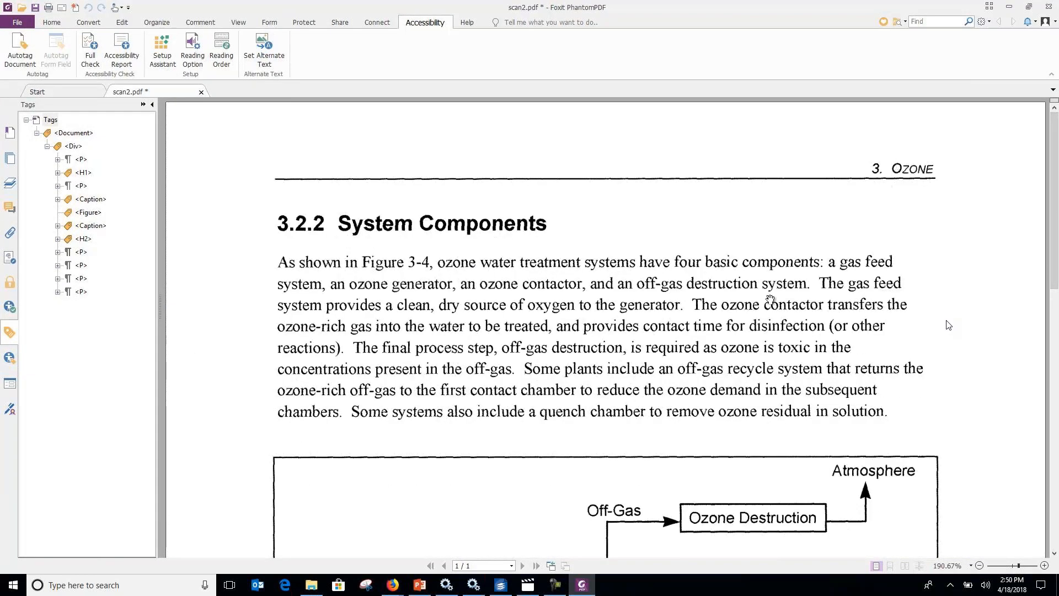
click(924, 21)
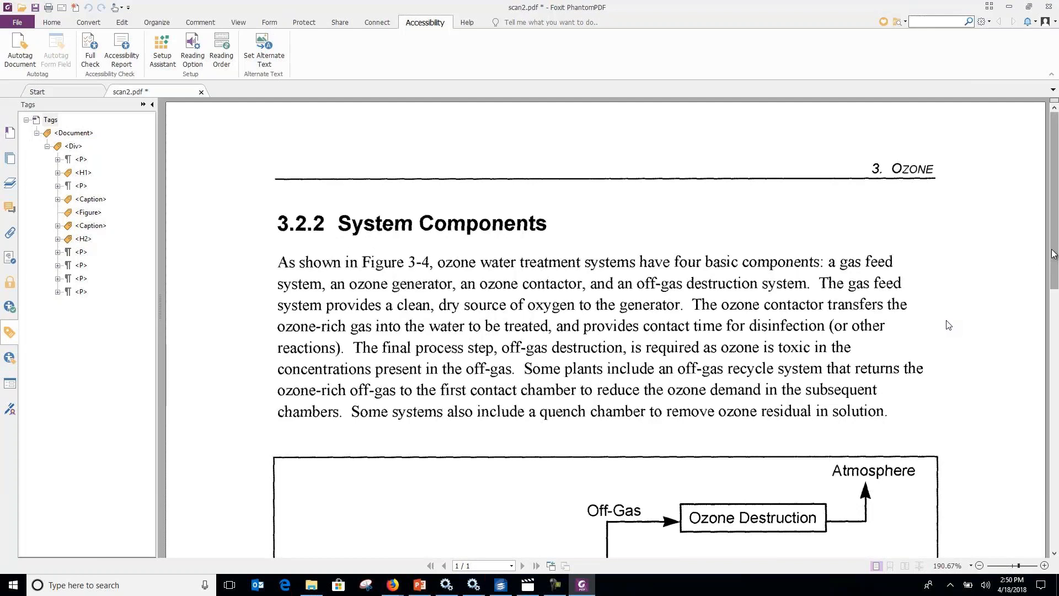
text(oxygen)
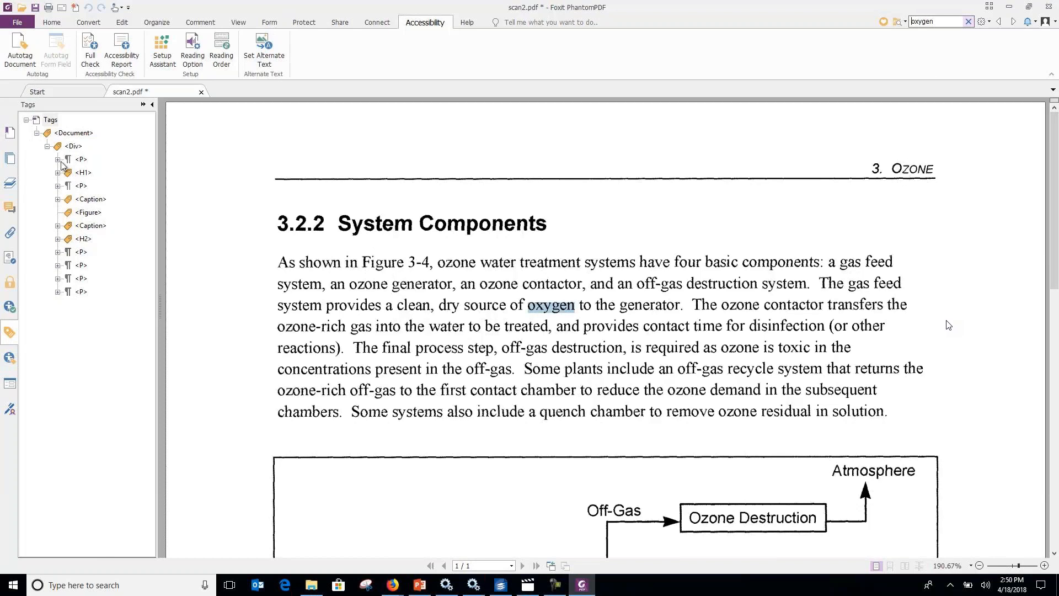
Add a new Heading Level 1 tag from the <Div> tag in the tag tree.
right_click(73, 146)
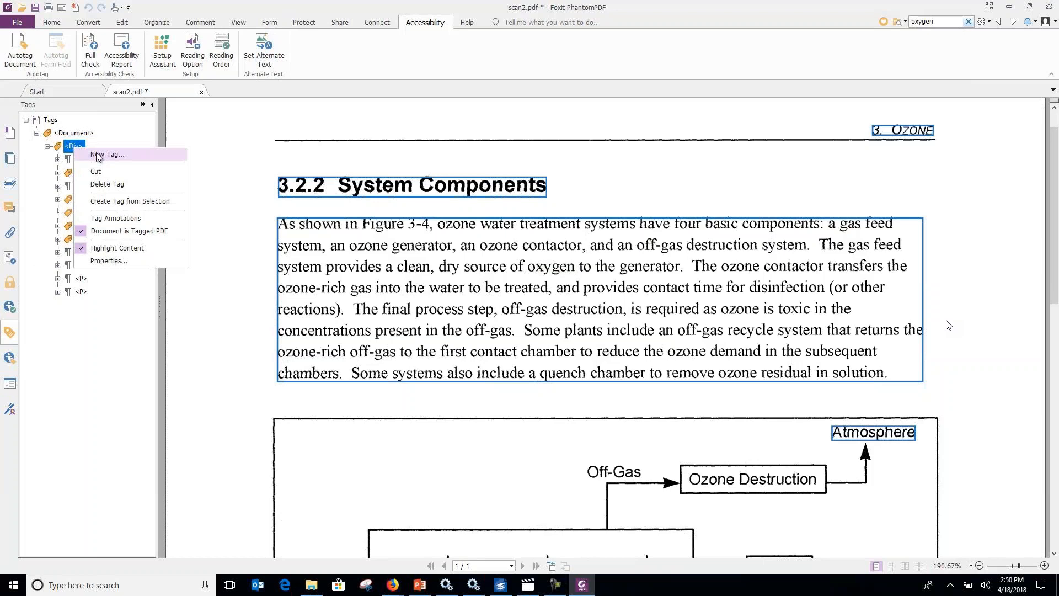
click(98, 155)
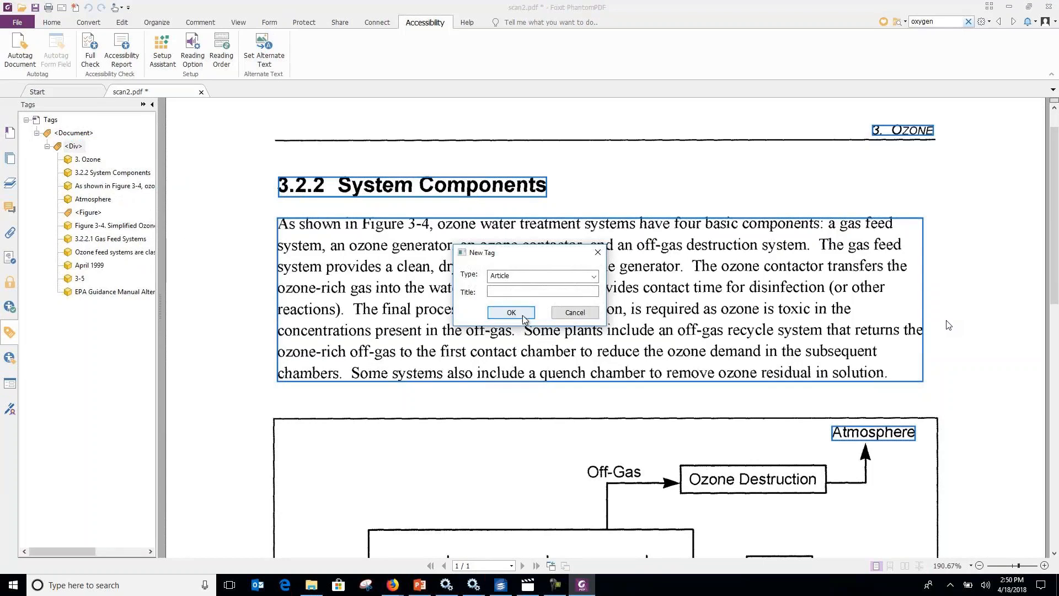
click(593, 275)
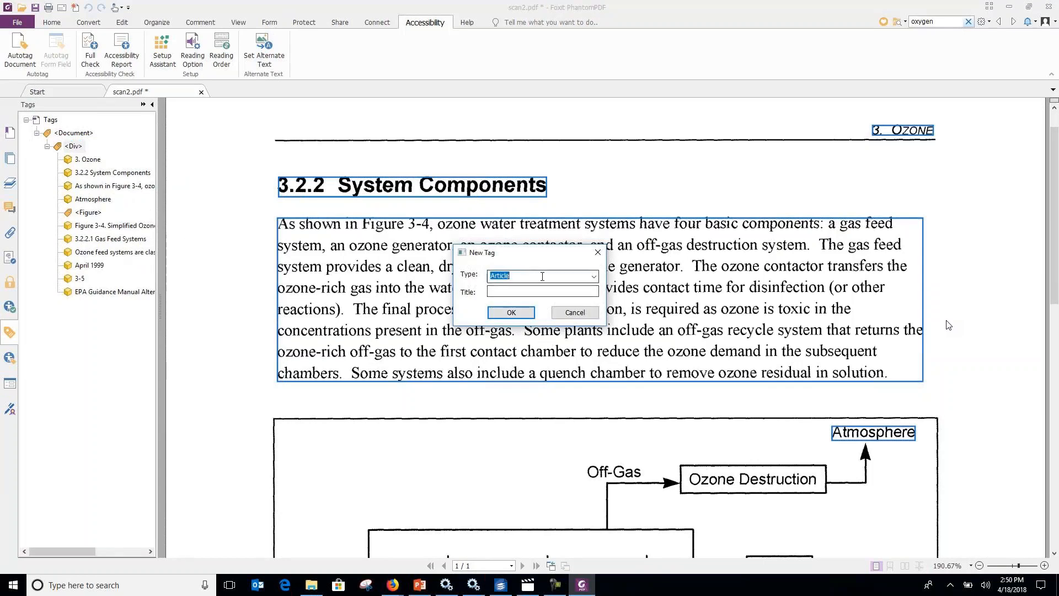
click(593, 276)
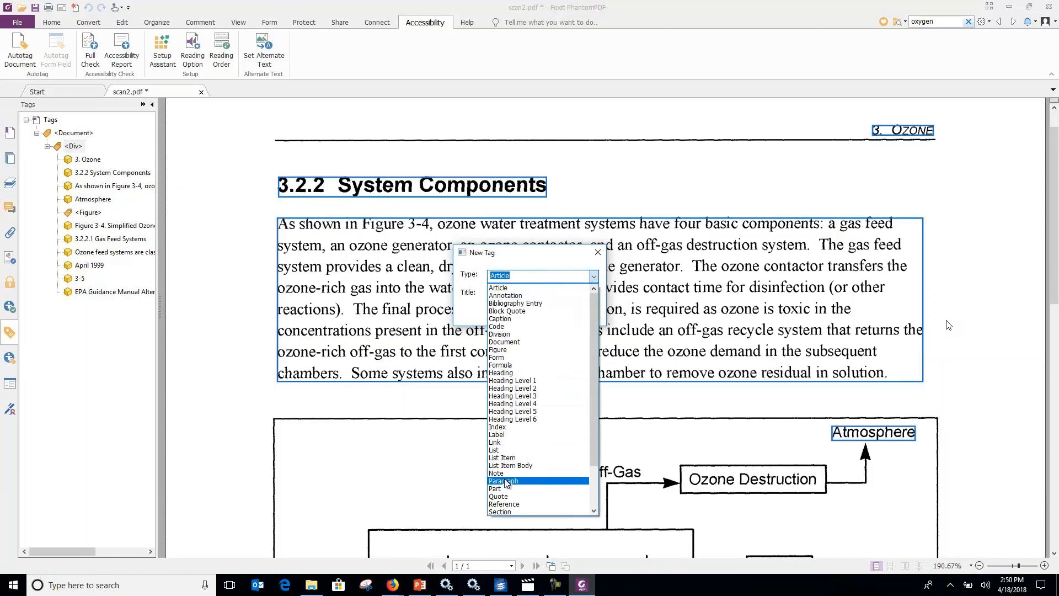
click(519, 383)
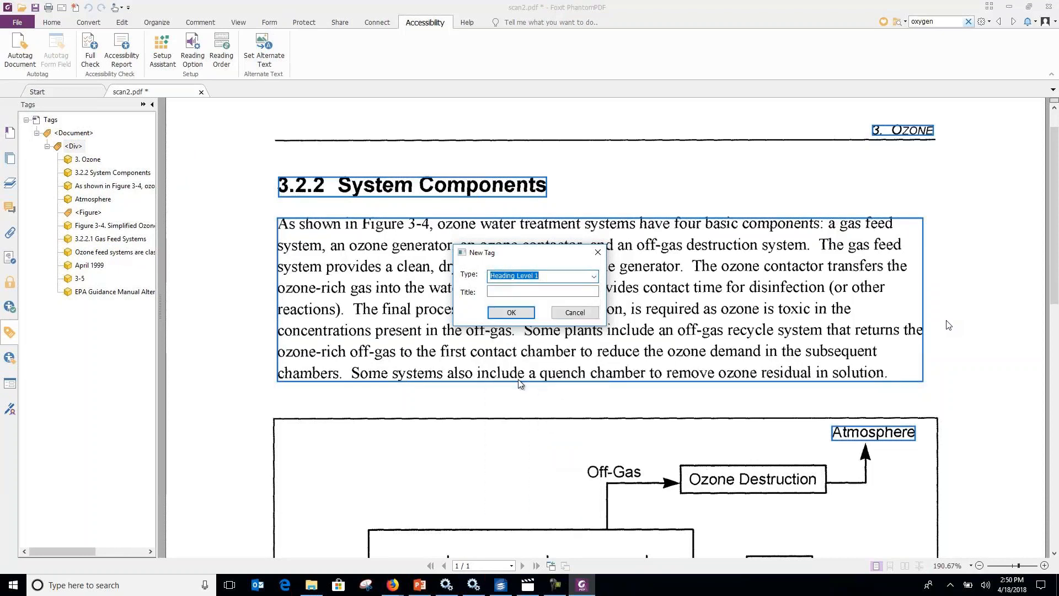
click(511, 313)
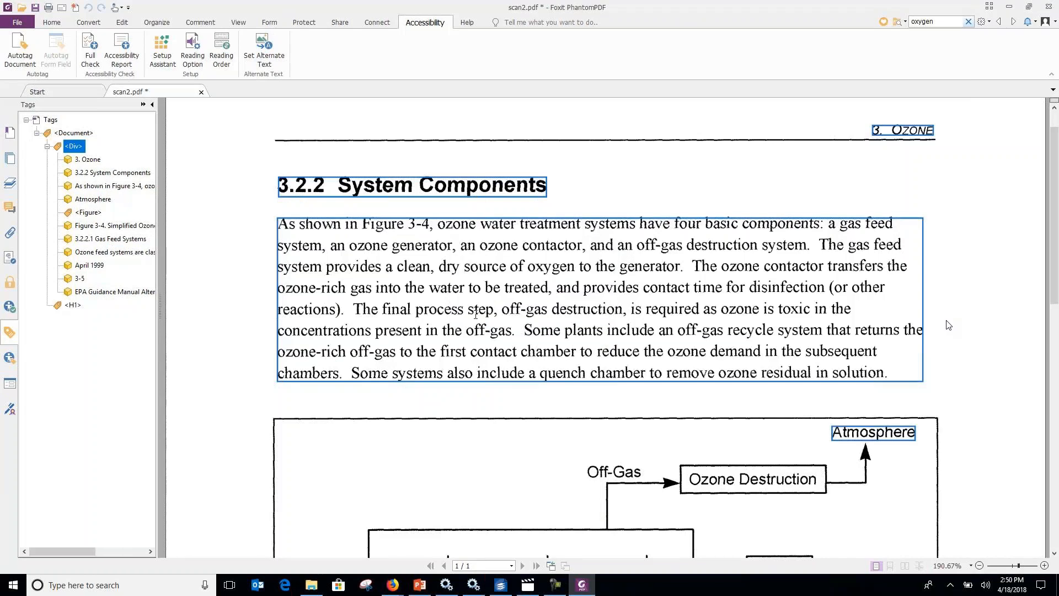
Select the word "Ozone" in the page header and create a tag from that selection on the new <H1> tag.
click(73, 305)
right_click(73, 305)
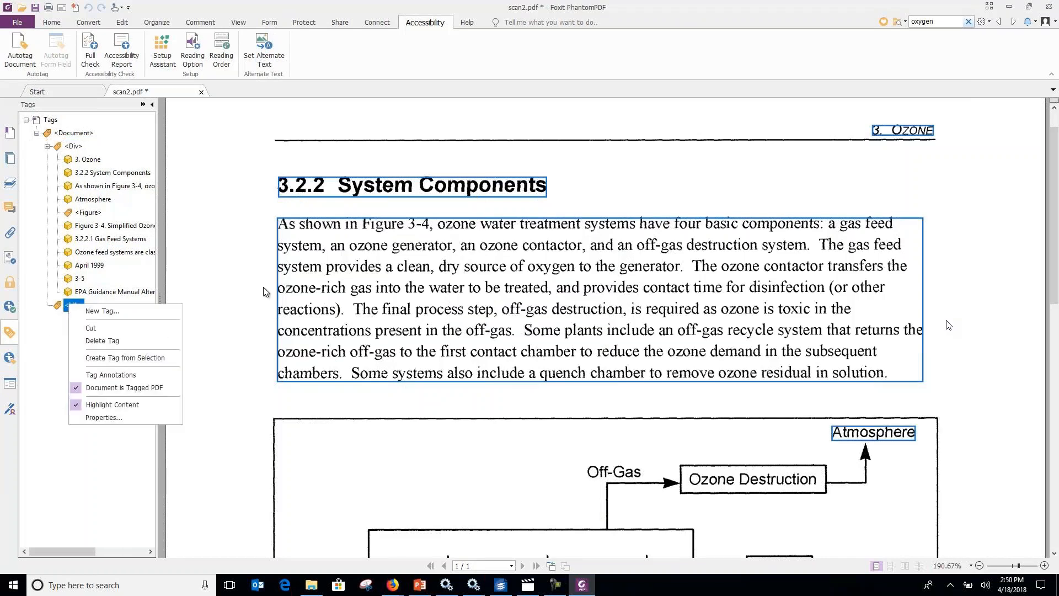
click(925, 157)
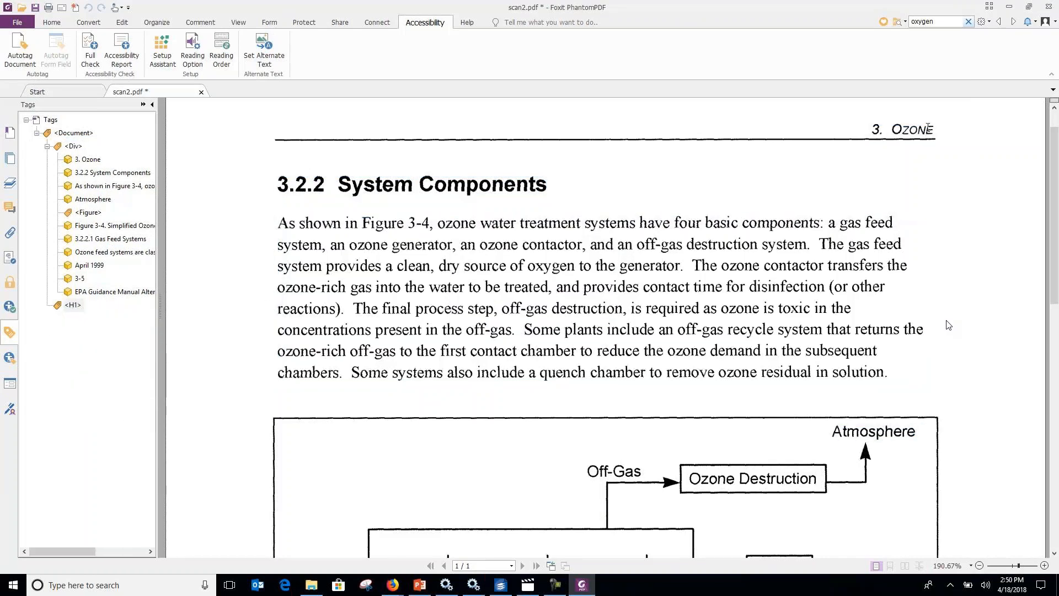
drag(934, 128, 891, 129)
right_click(72, 306)
click(98, 358)
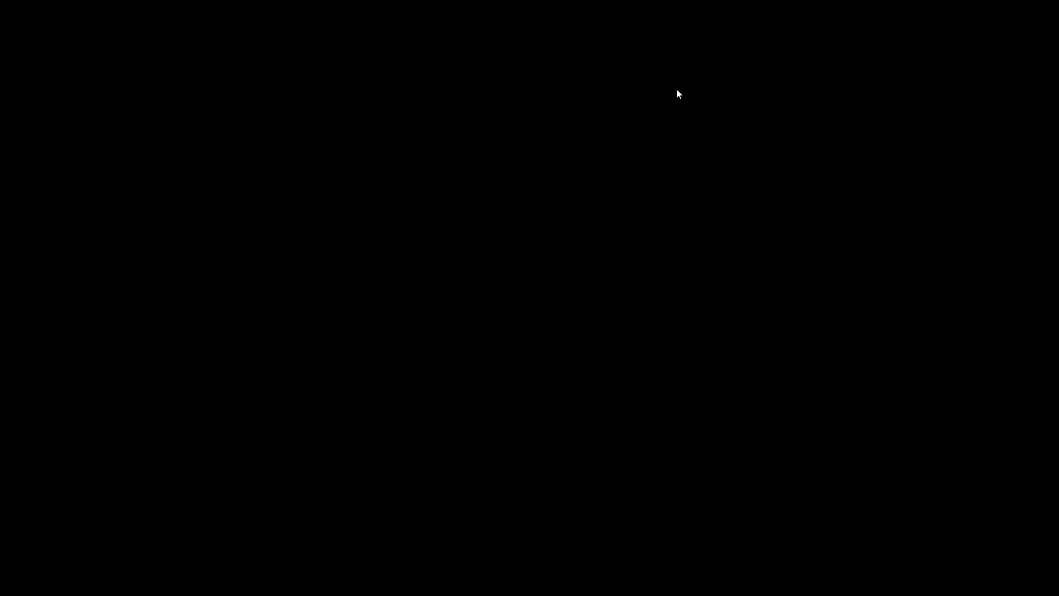
Exit the full-screen video player to return to the Learning Points slide.
right_click(679, 84)
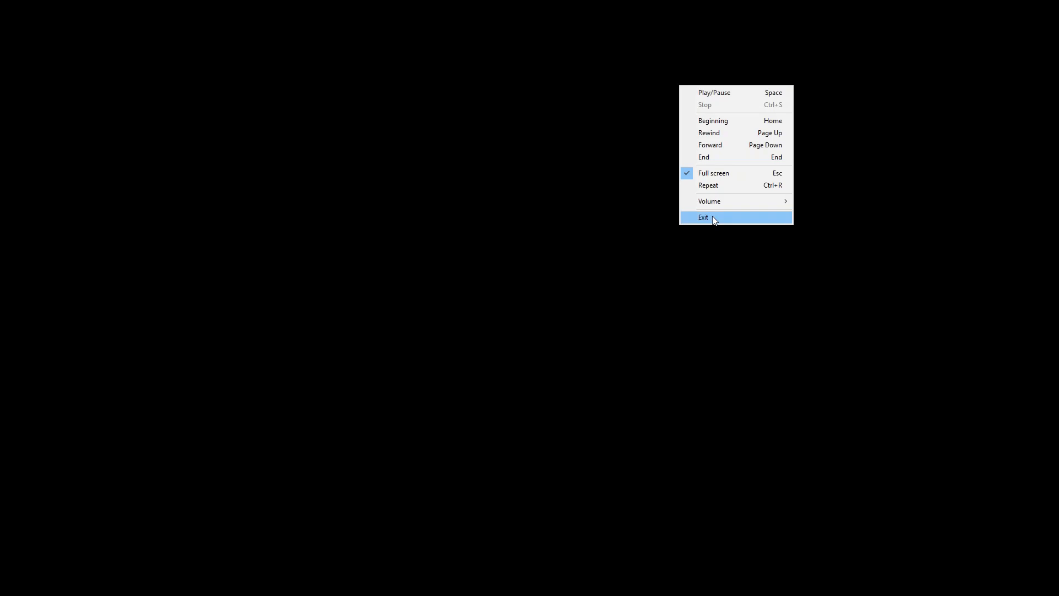
click(713, 217)
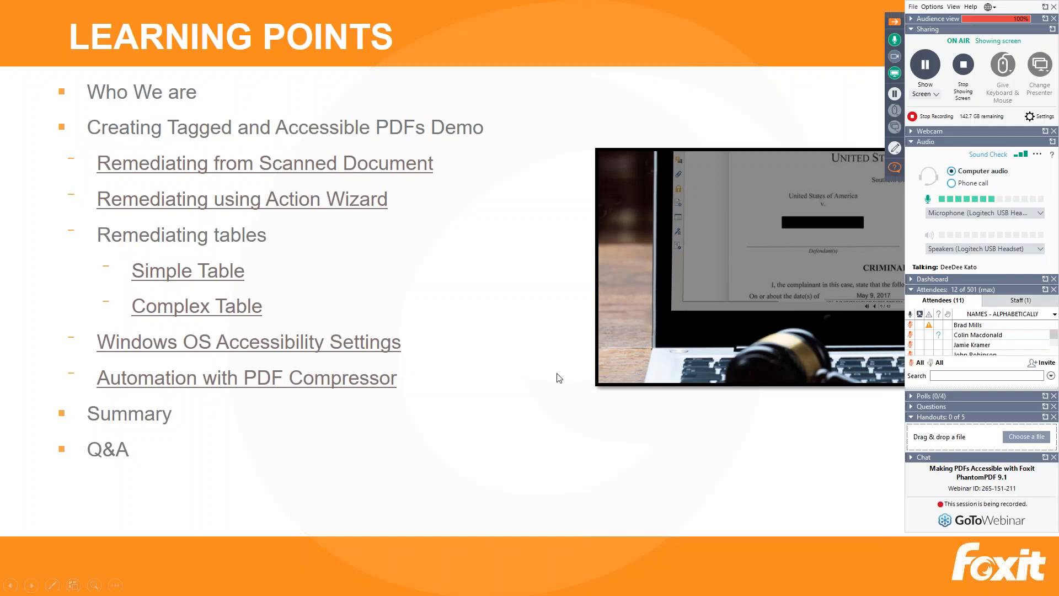